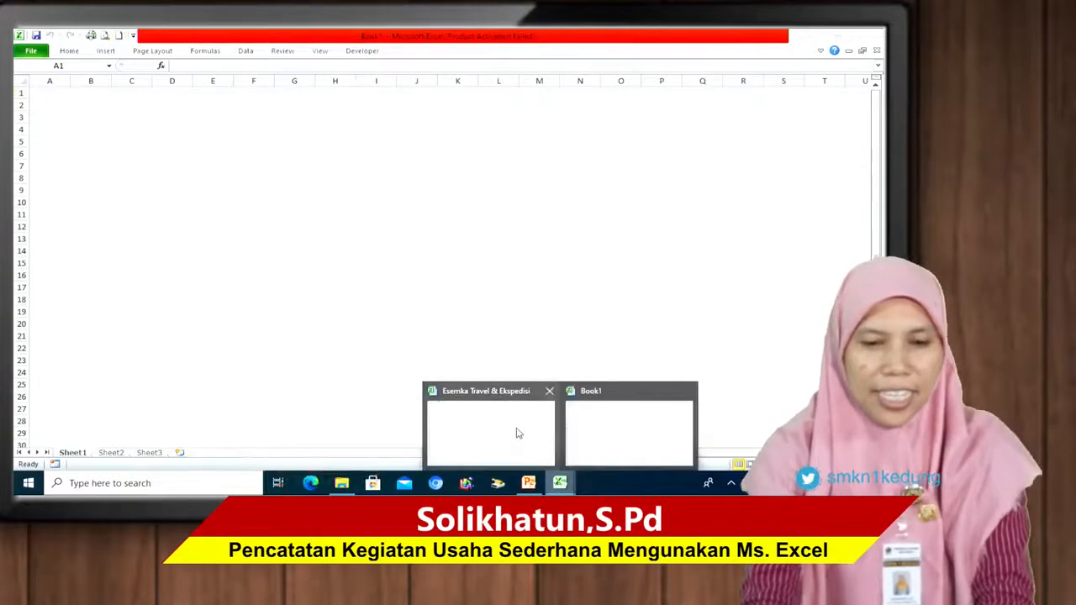
Step: Copy the titles and full account list, A1:C31, from the Rekening sheet of the Esemka Travel & Ekspedisi workbook
click(87, 454)
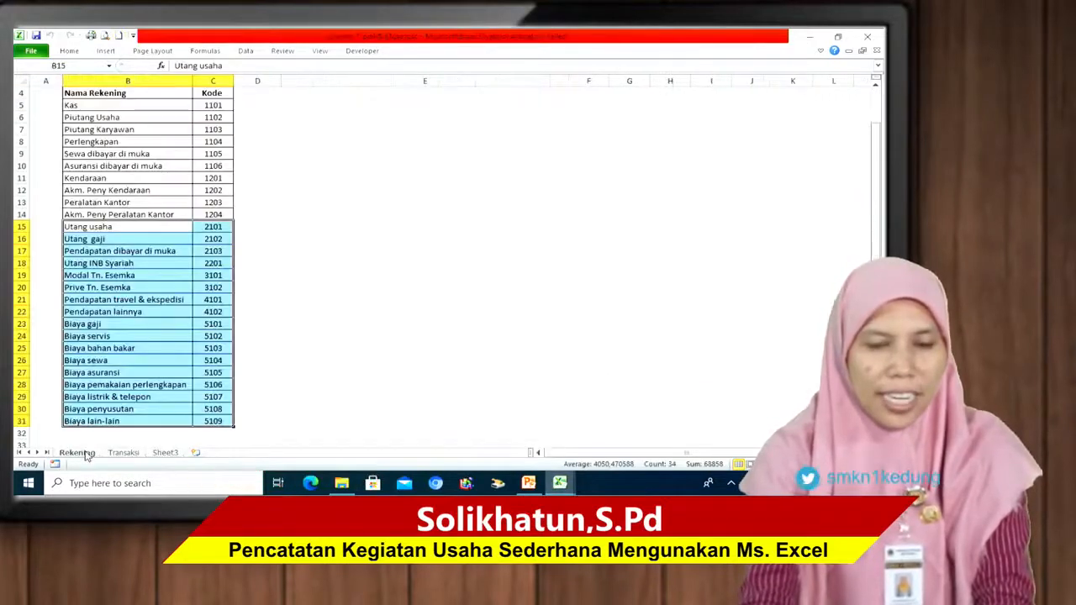
click(105, 95)
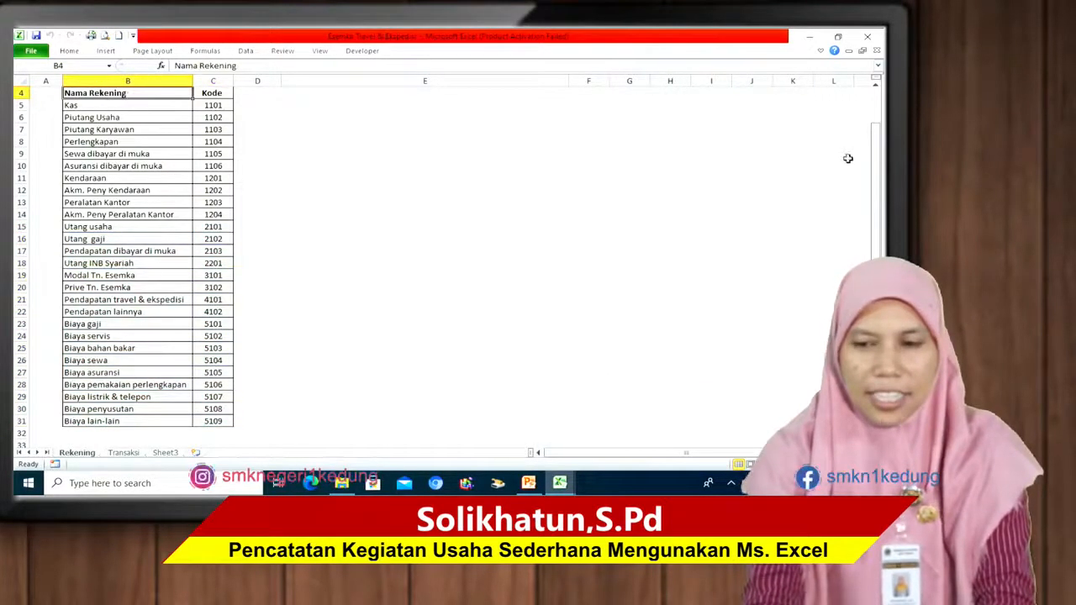
drag(873, 183, 872, 174)
drag(99, 129, 206, 179)
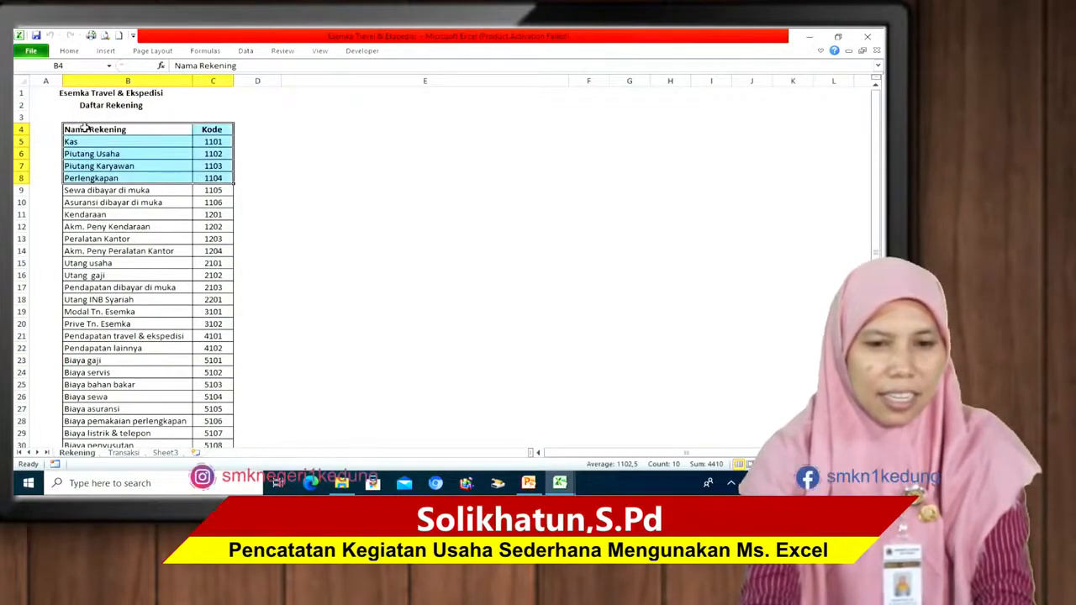
click(169, 143)
click(84, 95)
drag(84, 94, 214, 420)
key(ctrl+c)
Step: Paste the account list at A1 of Sheet1 in Book1 and widen column B to fit the account names
mouse_move(559, 484)
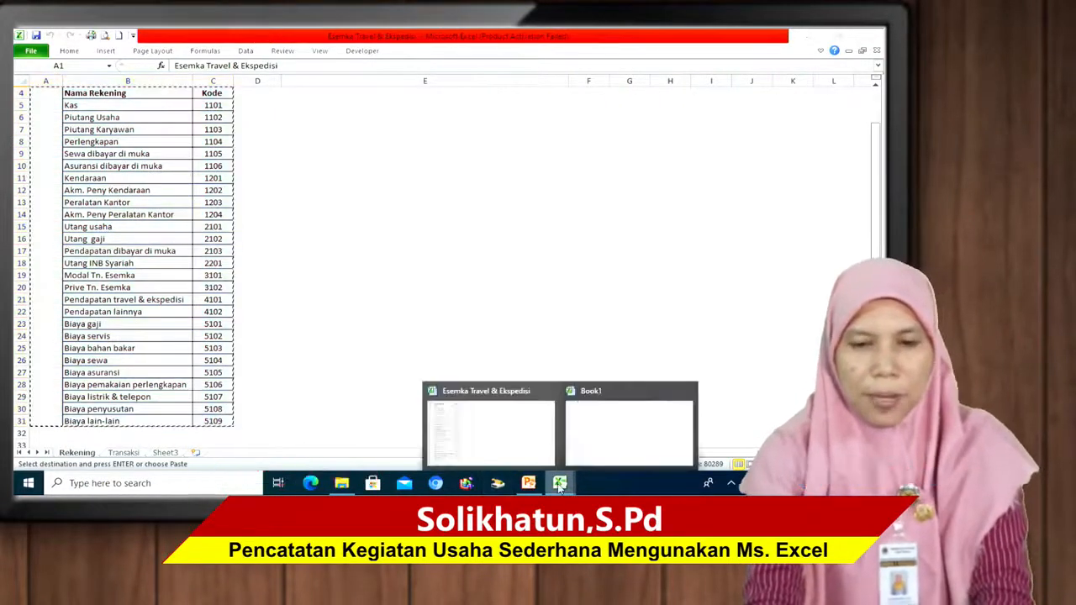
click(607, 446)
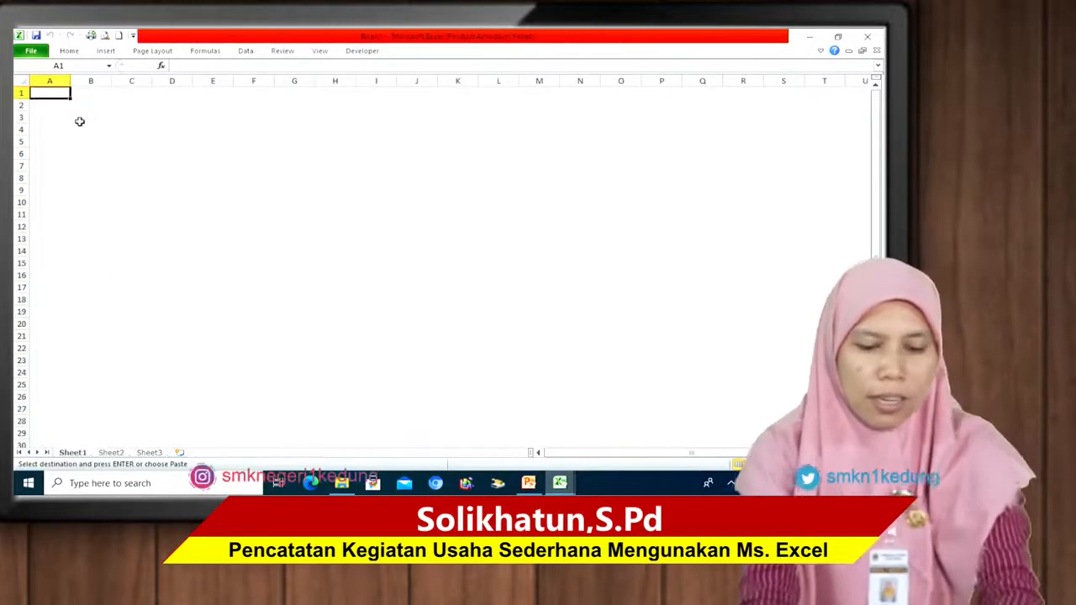
key(ctrl+v)
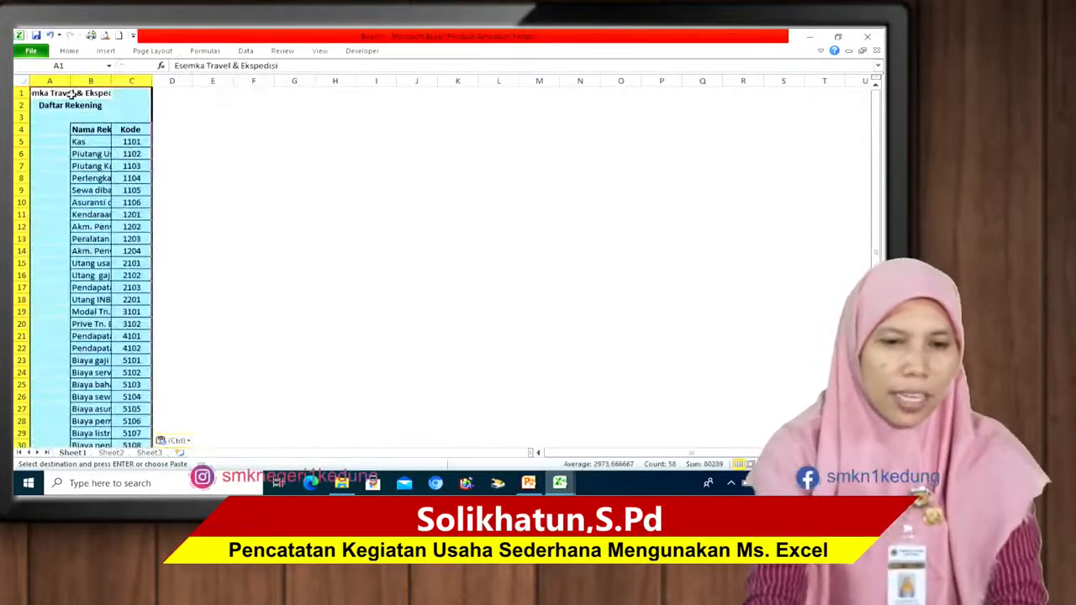
drag(67, 84, 181, 81)
click(213, 151)
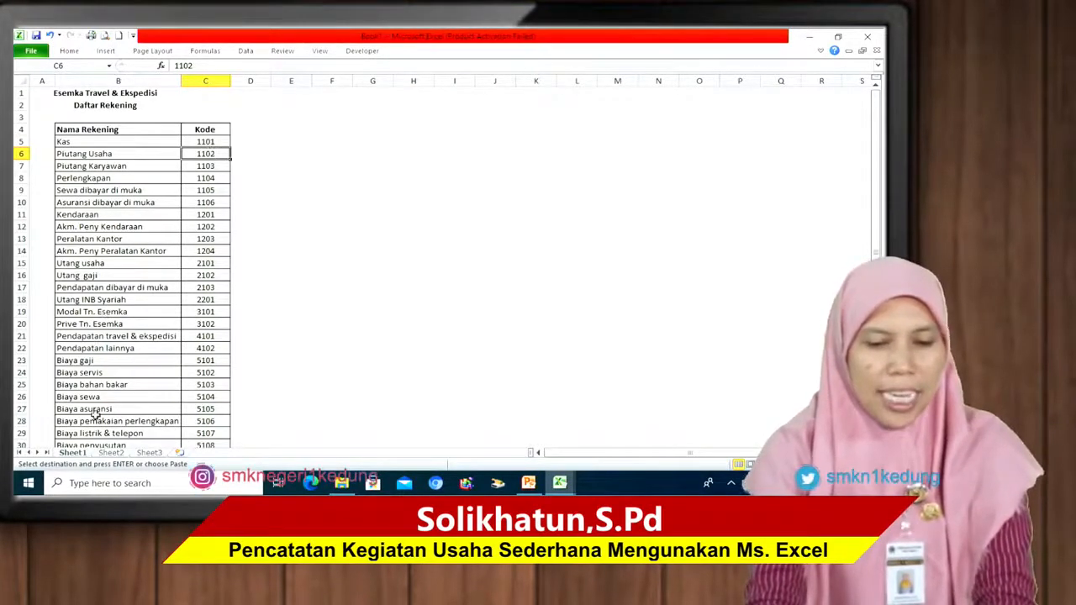
Step: Rename Sheet1 as Rekening
right_click(76, 454)
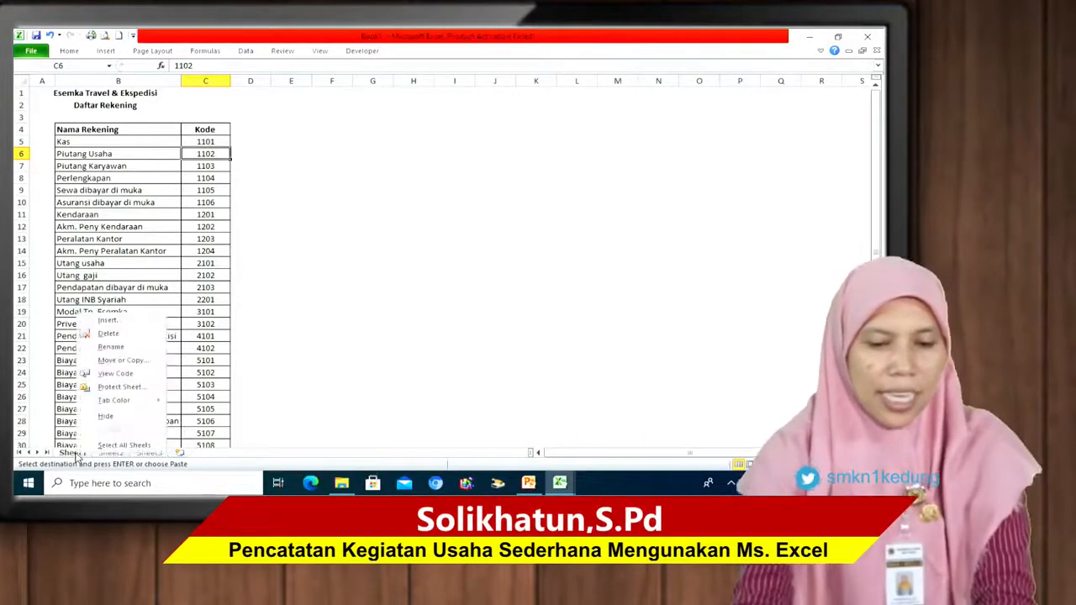
click(109, 348)
text(Rekening)
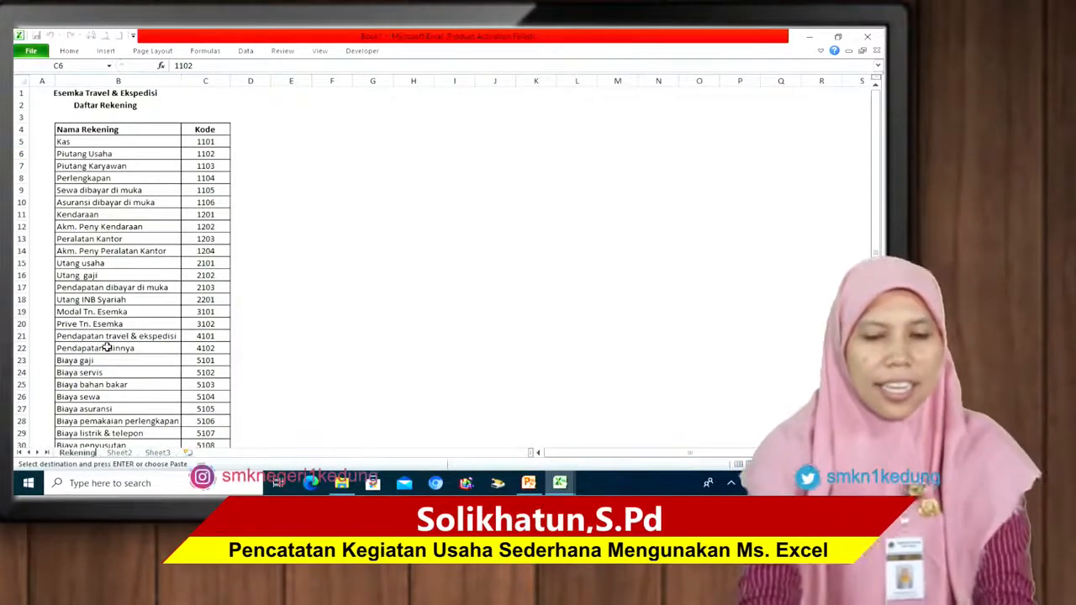
click(269, 303)
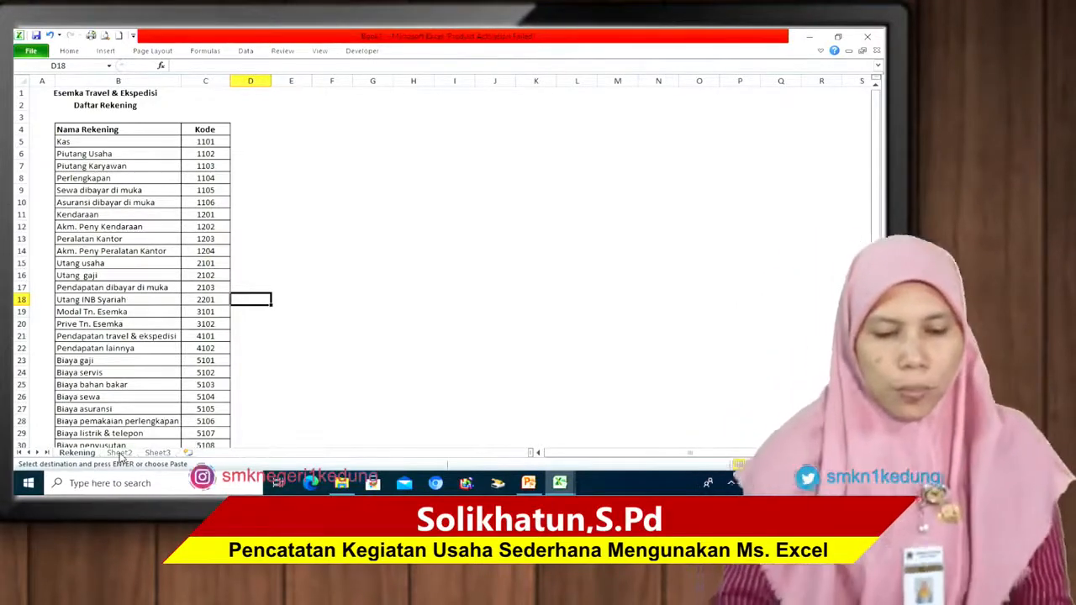
Step: Rename Sheet2 as Jurnal
click(120, 453)
right_click(120, 454)
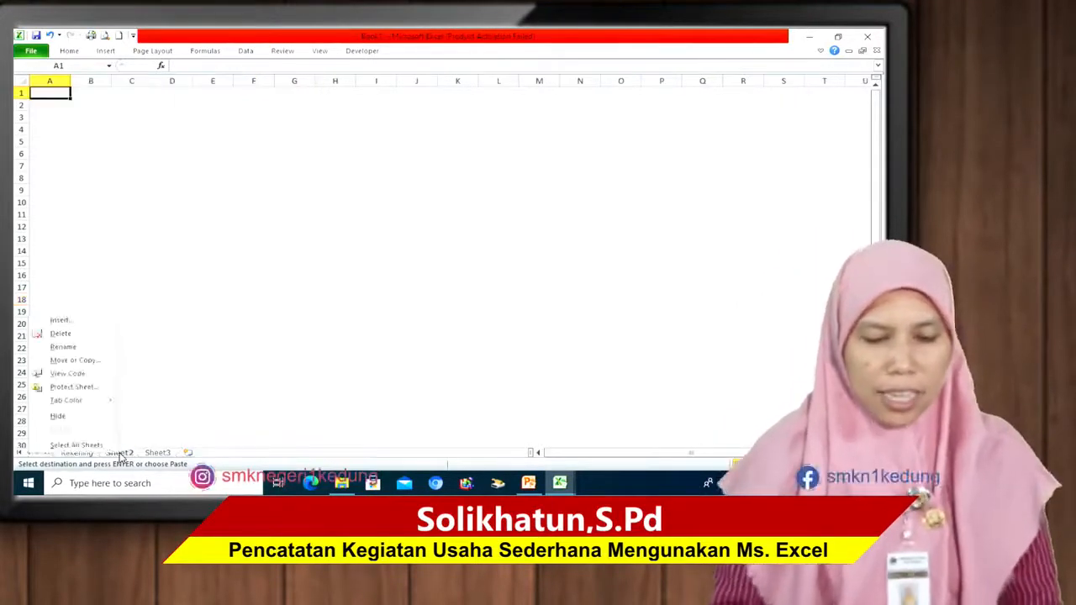
click(63, 346)
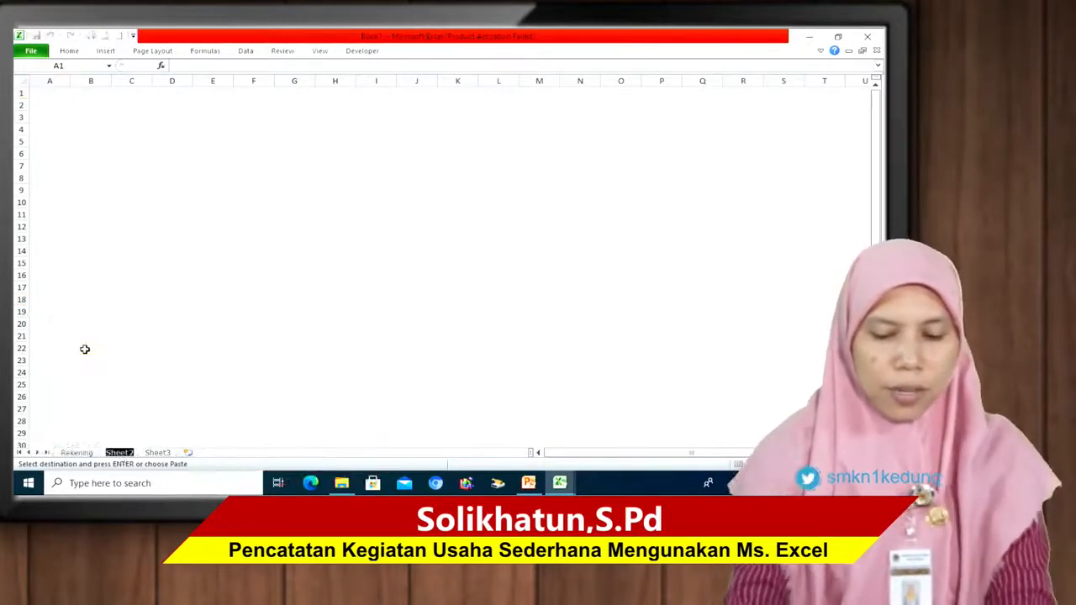
text(Juma)
click(109, 302)
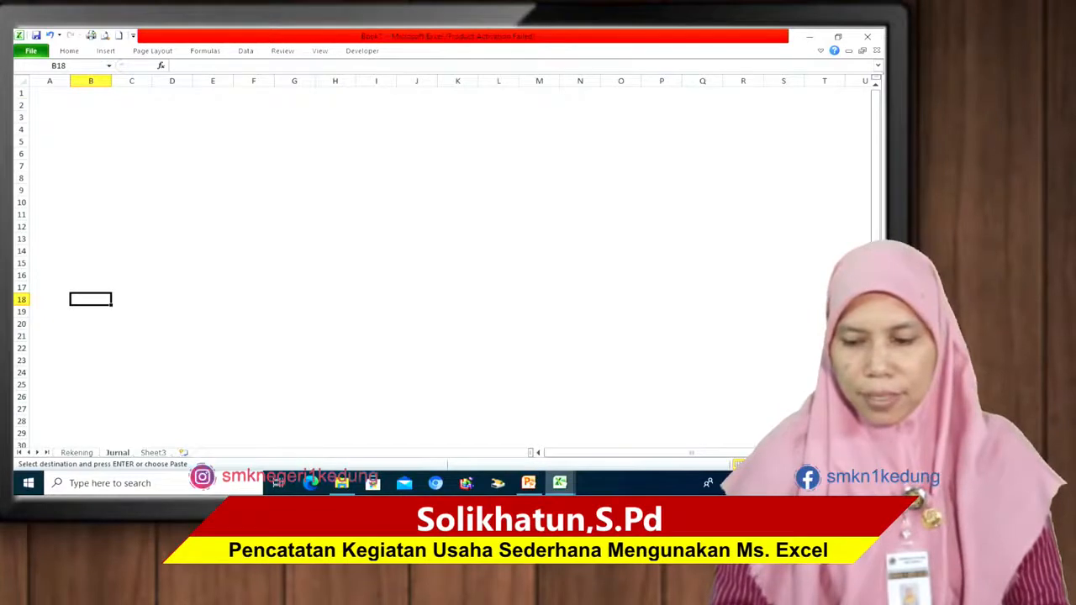
Step: Enter the titles ESEMKA TRAVEL & EKSPEDISI in A1 and JURNAL UMUM in A2 of the Jurnal sheet
scroll(504, 340, up, 2)
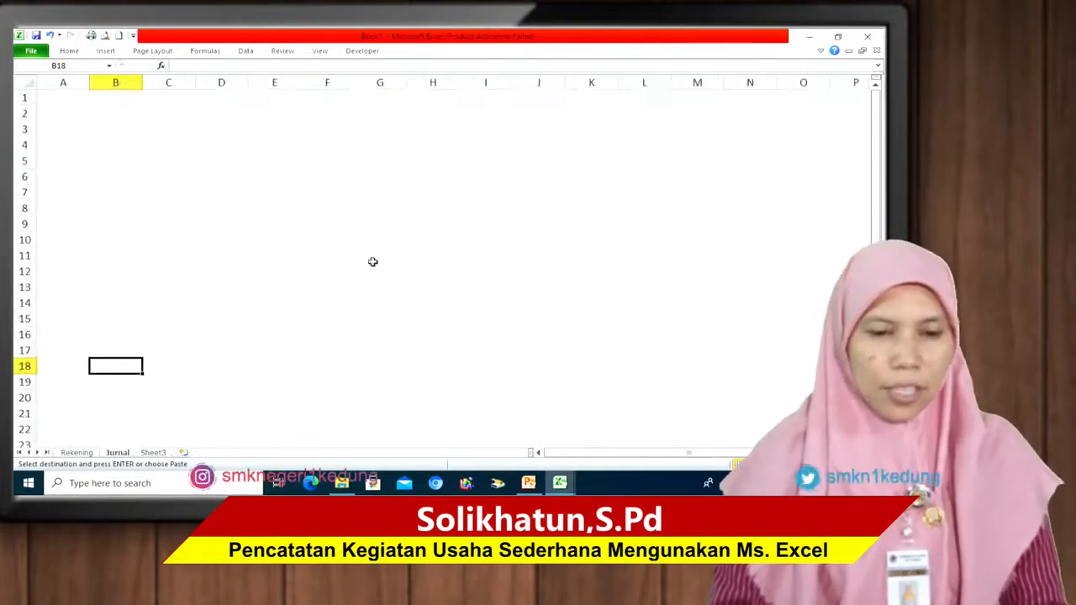
click(74, 98)
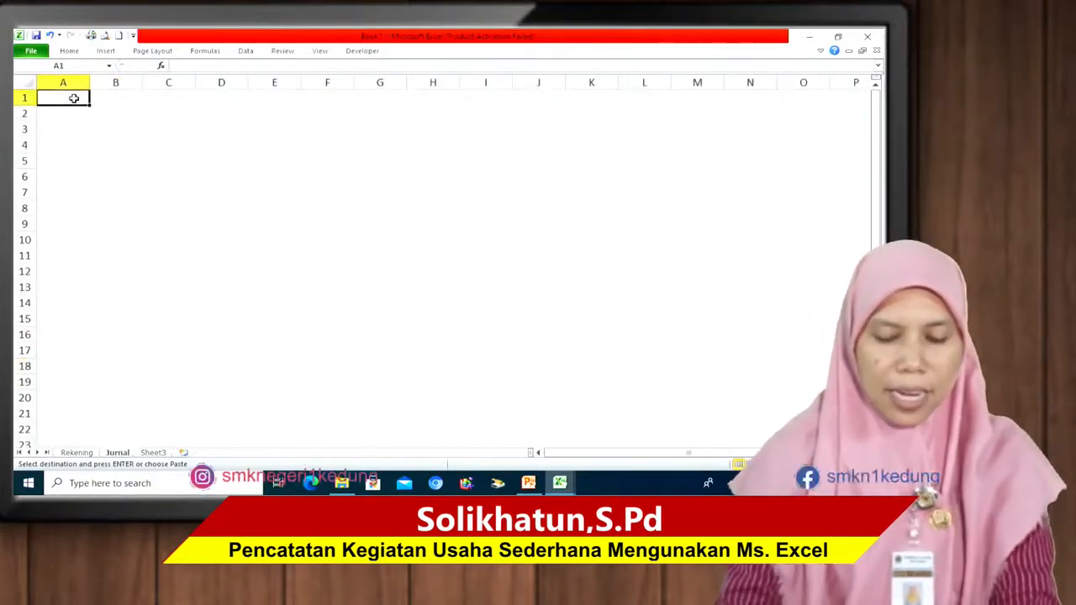
text(ES)
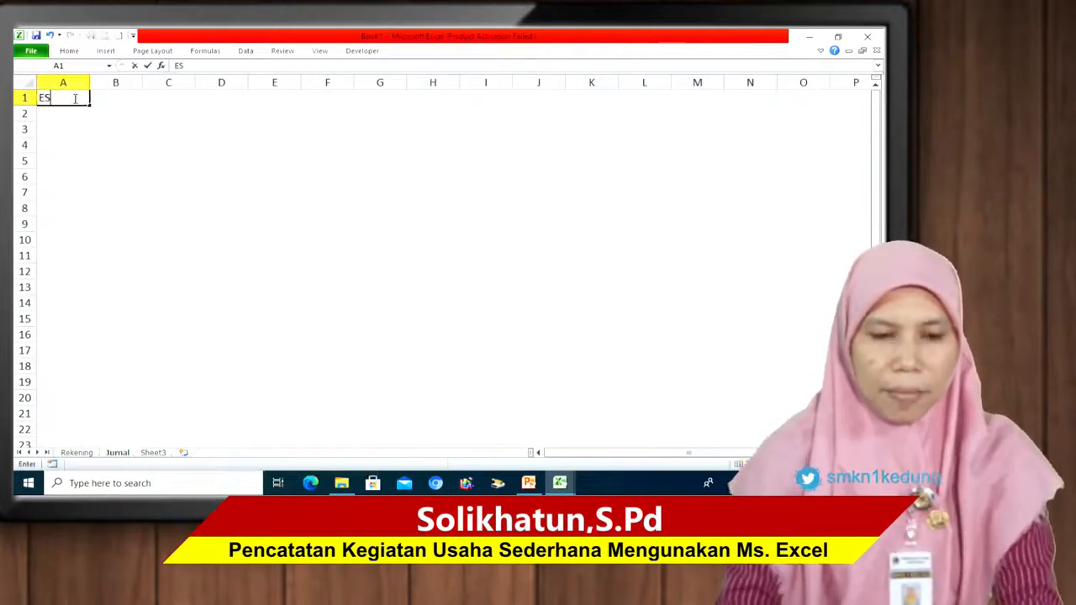
text(EMKA TRAVEL & EKSPEDISI)
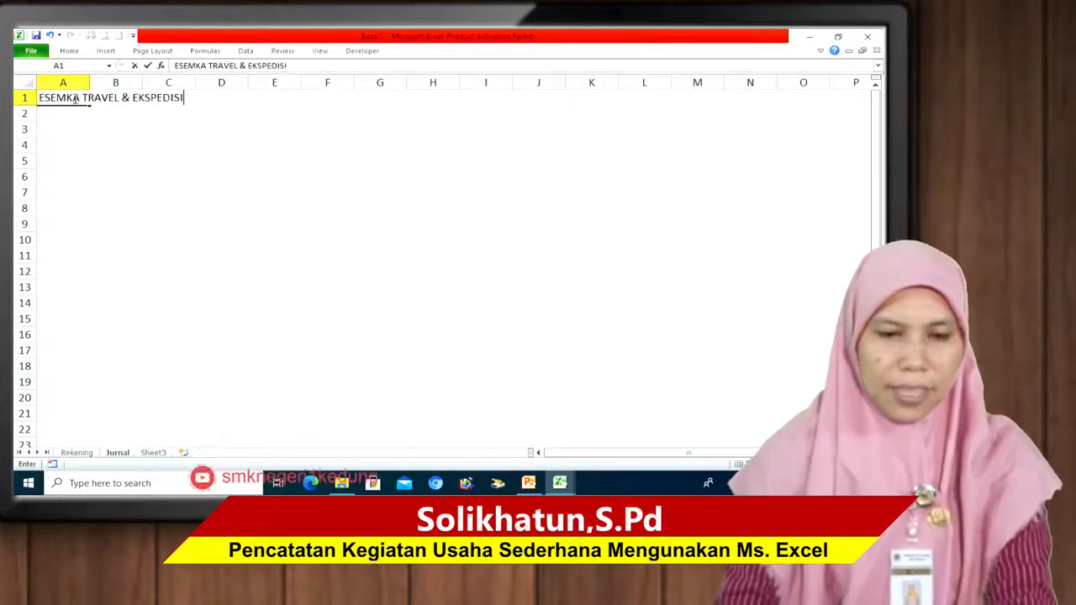
key(Return)
text(JURNAL U)
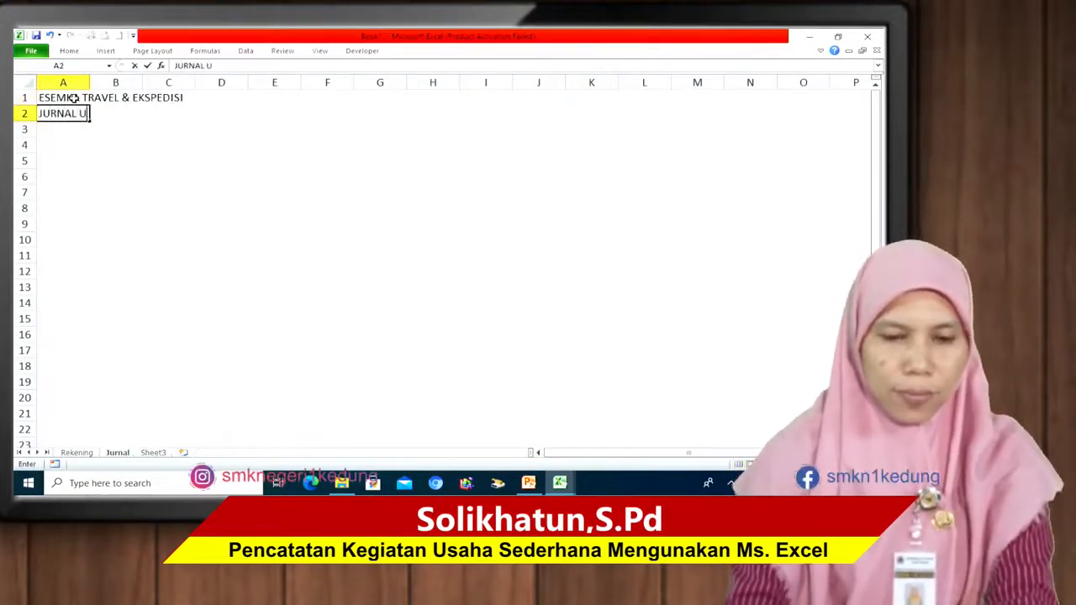
text(MUM)
key(Return)
key(Return)
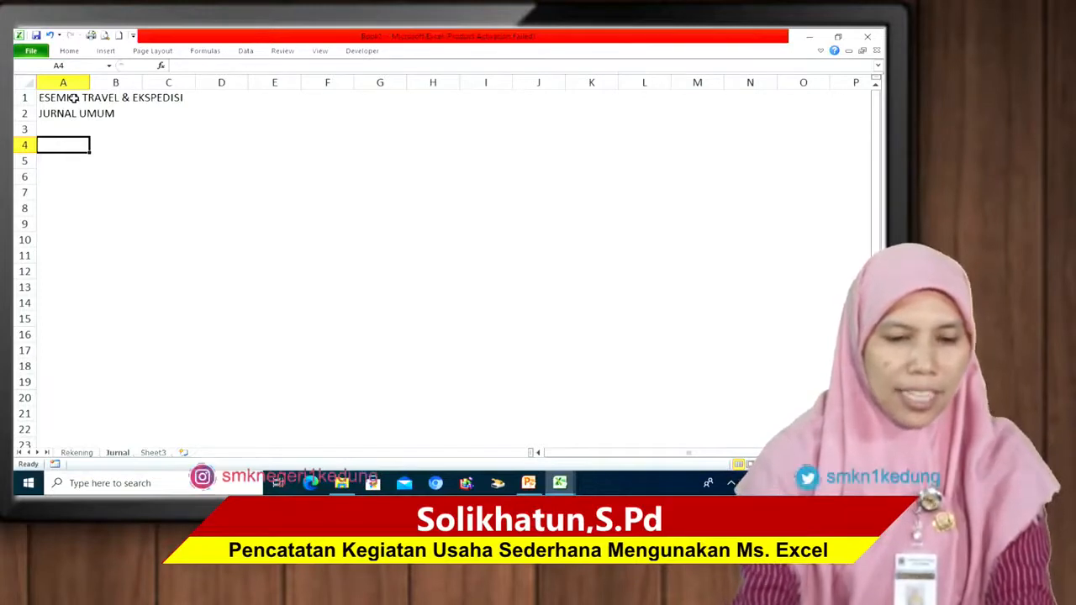
Step: Enter the column headers TANGGAL, NO. BUKTI and KETERANGAN in cells A4 to C4
text(TANG)
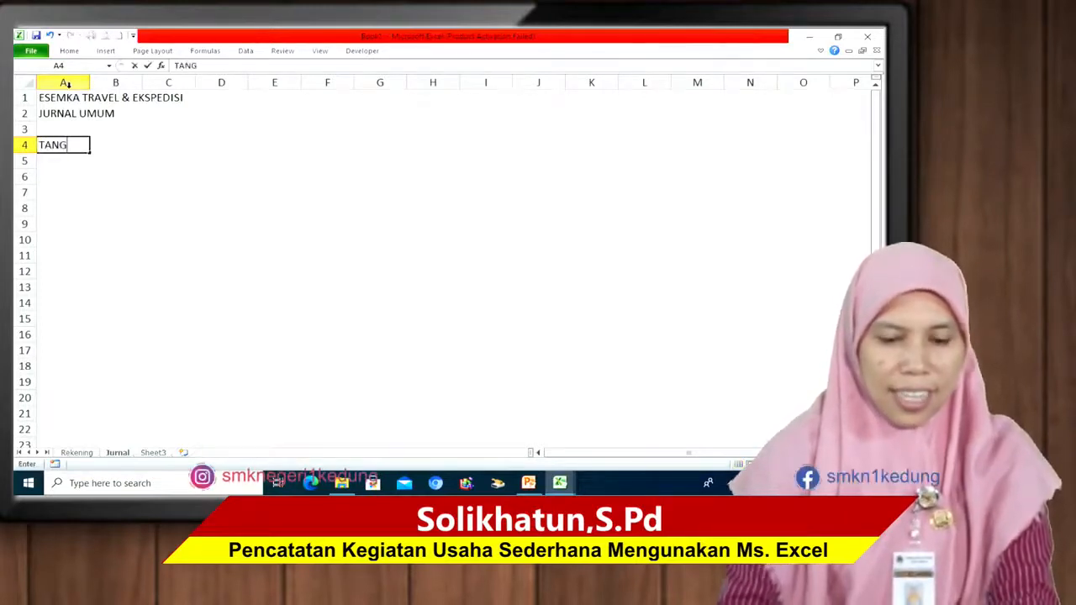
text(GAL)
key(Tab)
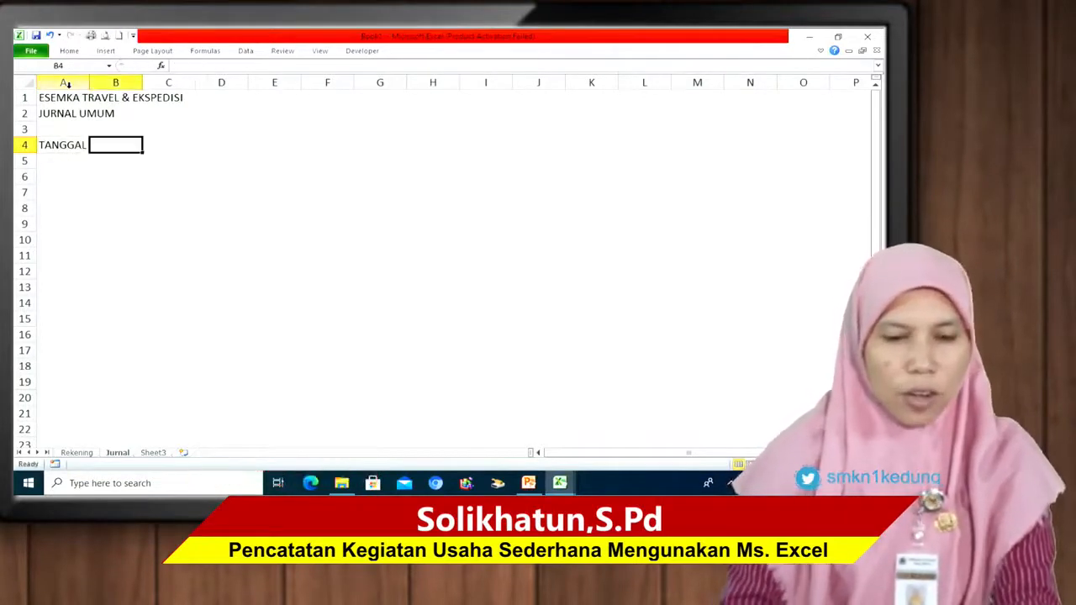
text(NO. BUKTI)
key(Tab)
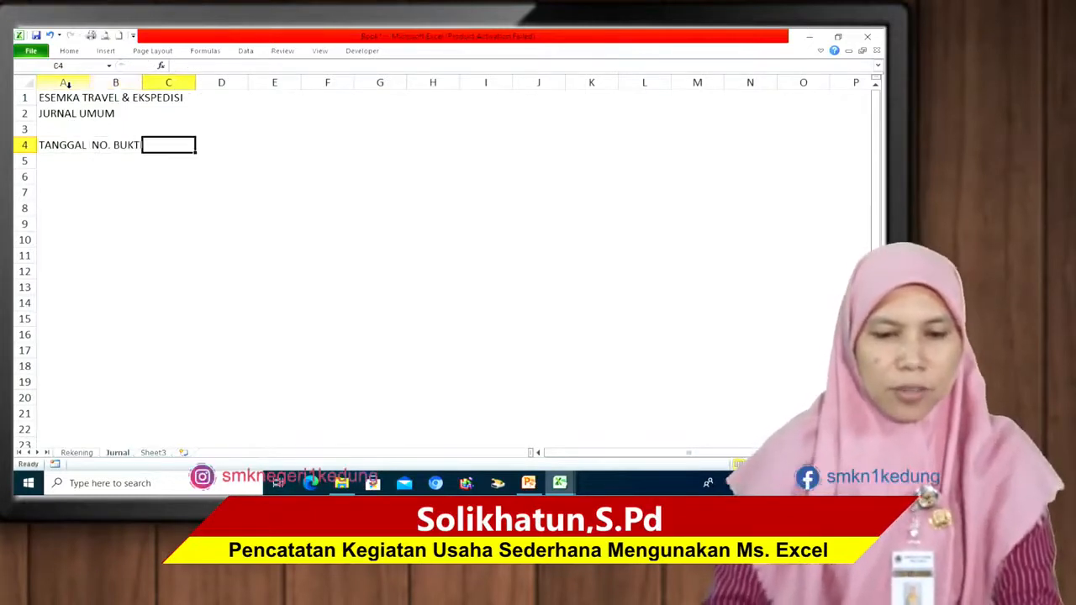
text(KE)
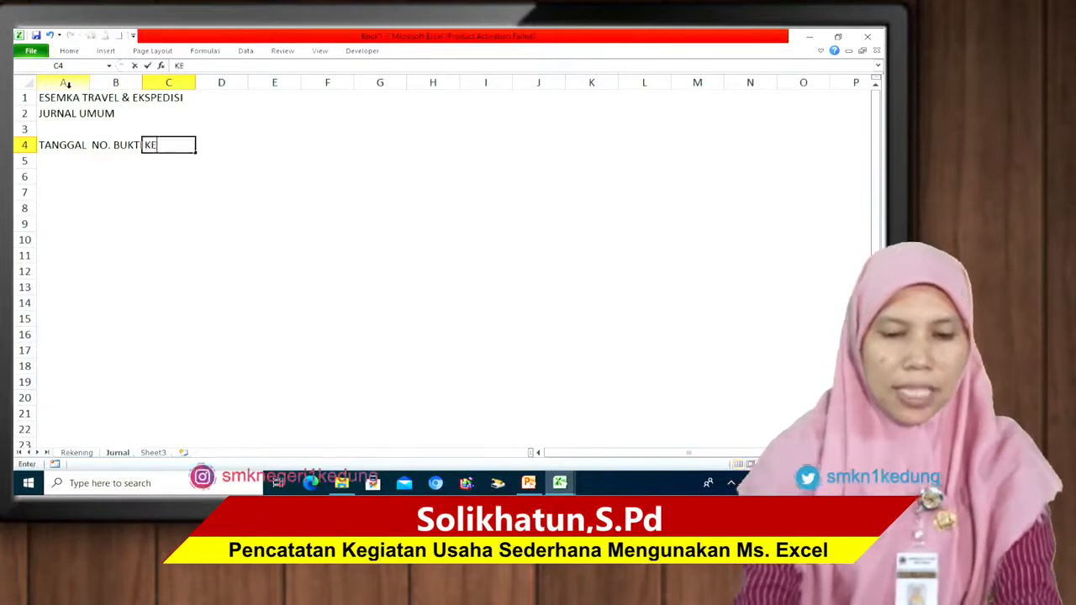
text(TEREA)
key(BackSpace)
key(BackSpace)
text(A)
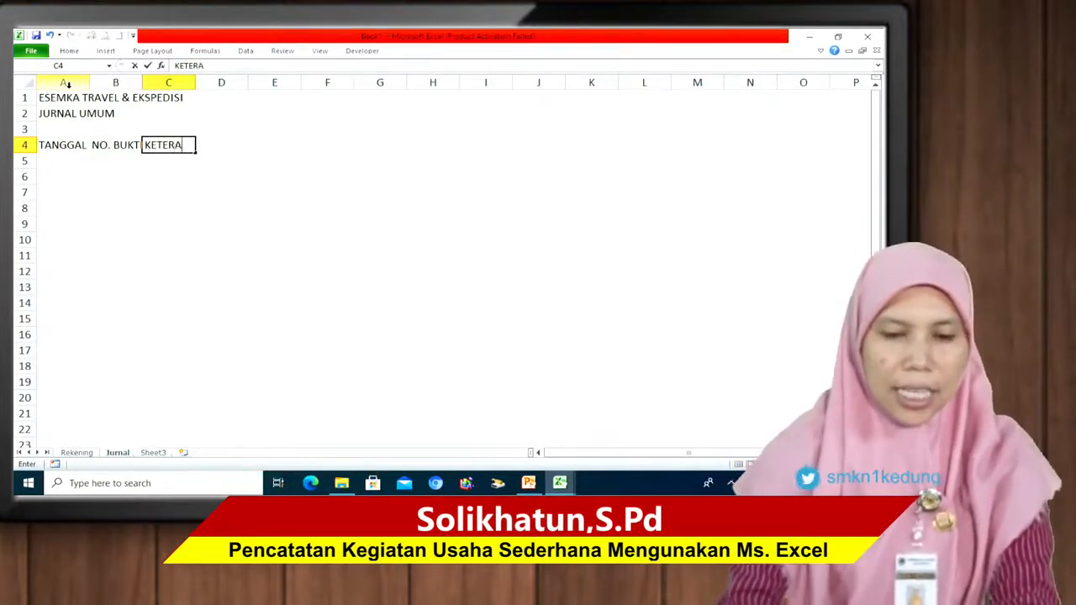
text(NGNGAN)
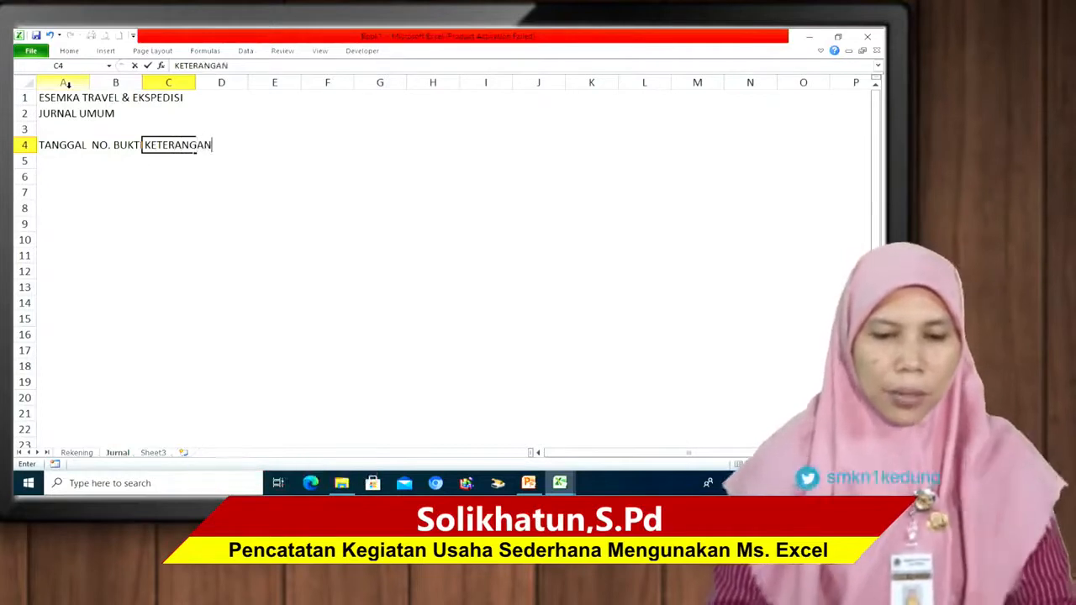
click(210, 190)
Step: Widen the KETERANGAN column considerably and the NO. BUKTI column just enough to fit its header
drag(195, 82, 270, 83)
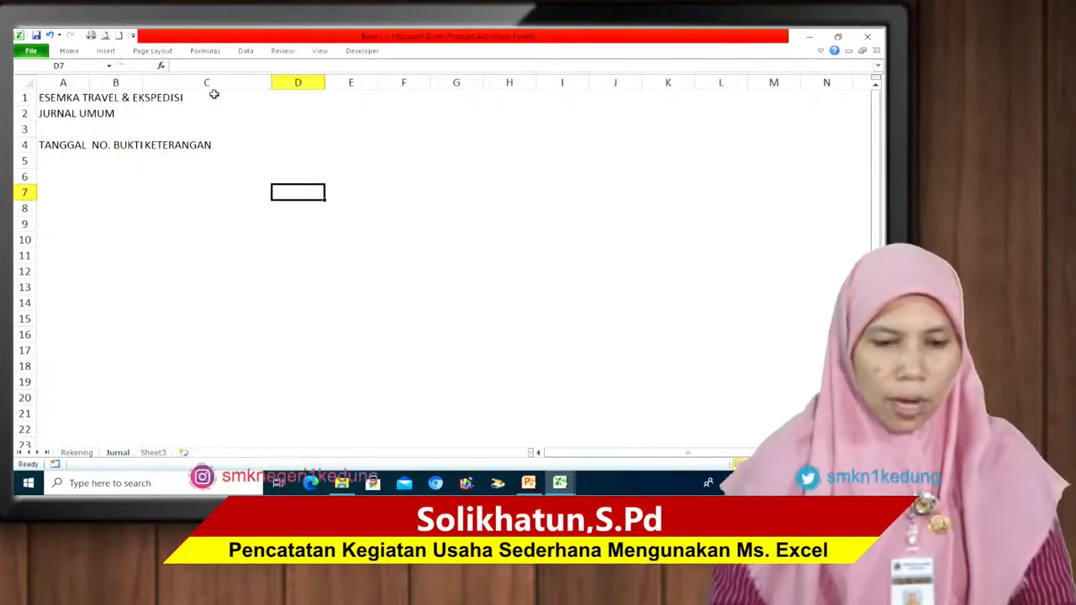
drag(144, 83, 152, 82)
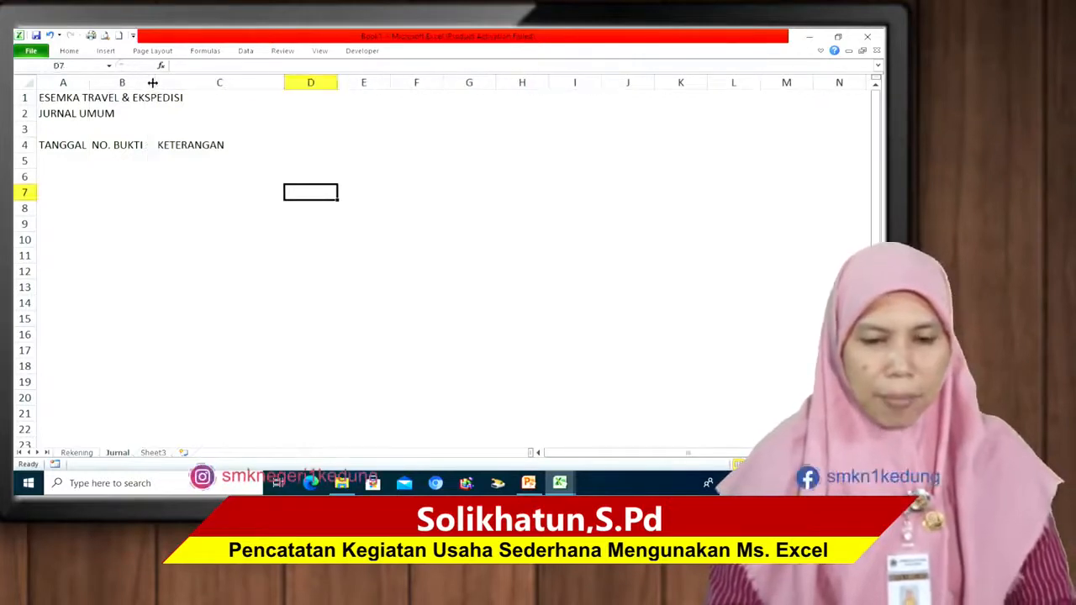
click(192, 160)
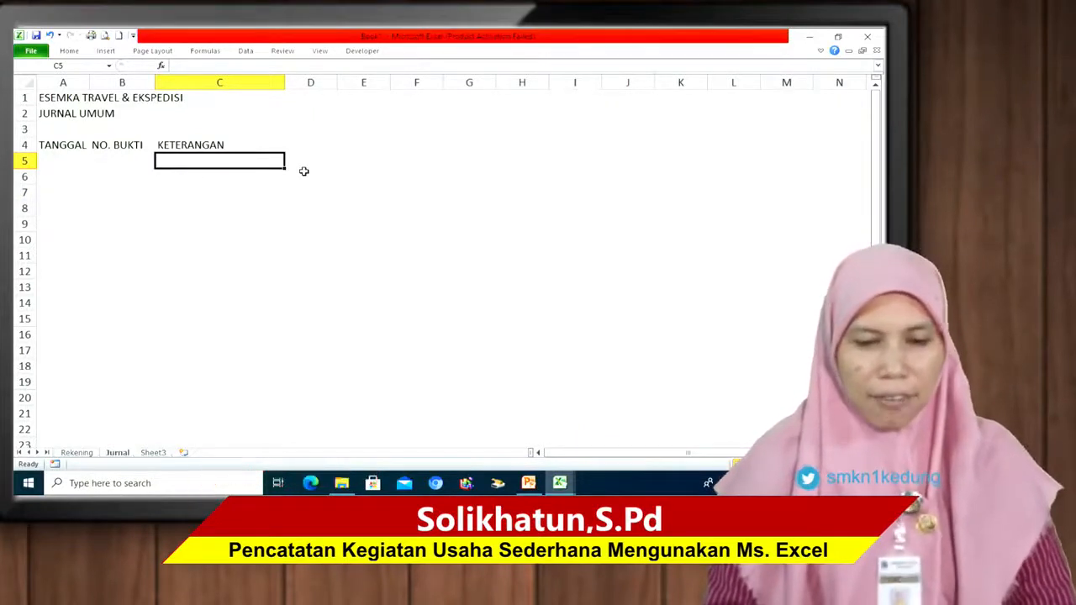
Step: Add the headers REF, DEBIT and KREDIT in cells D4 to F4
click(295, 147)
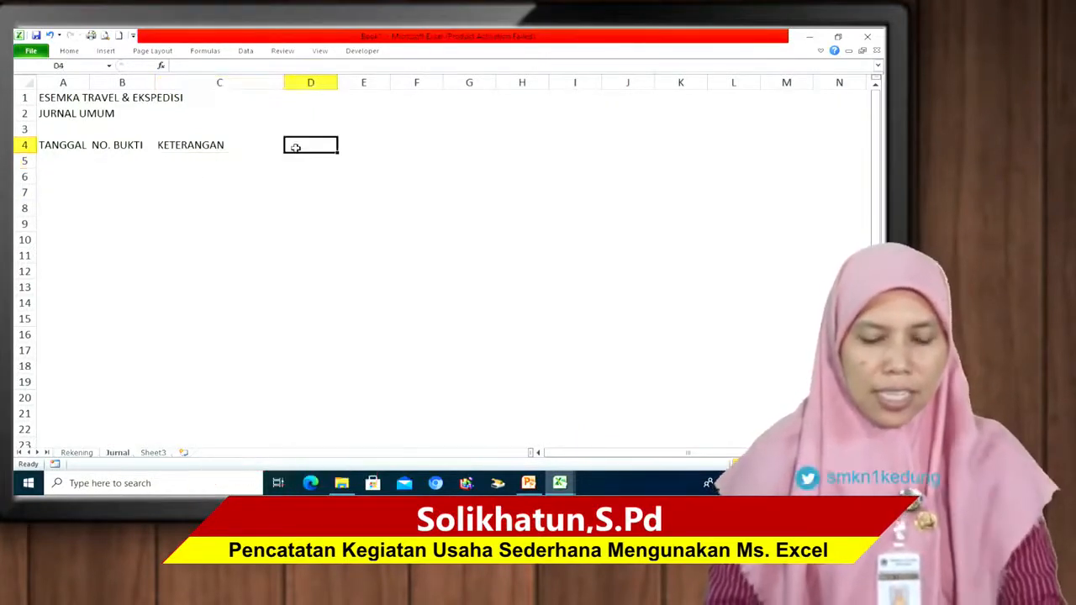
text(REF)
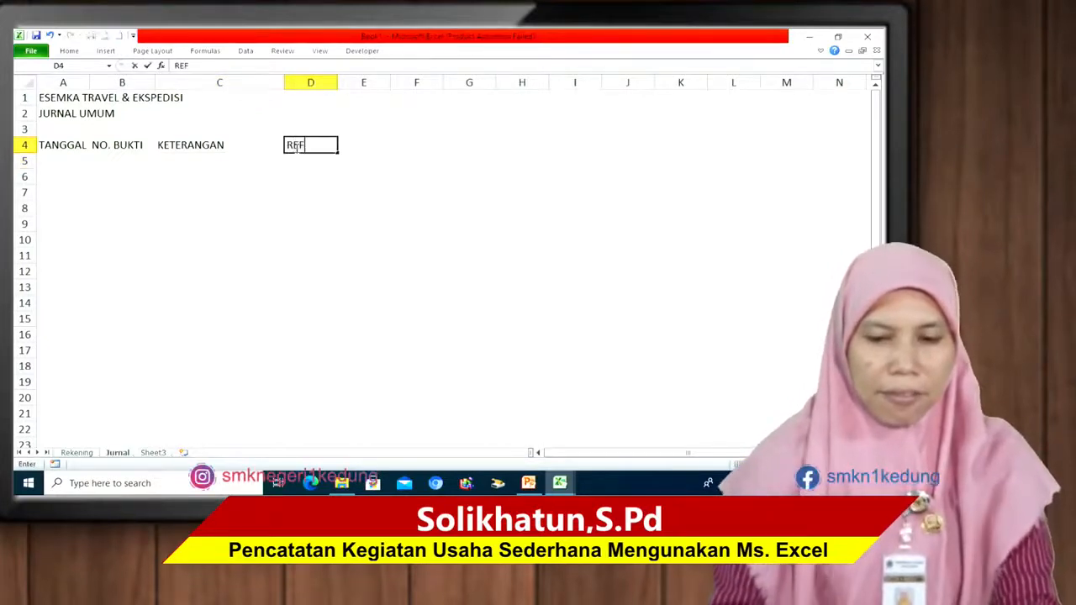
key(Tab)
text(DEBIT)
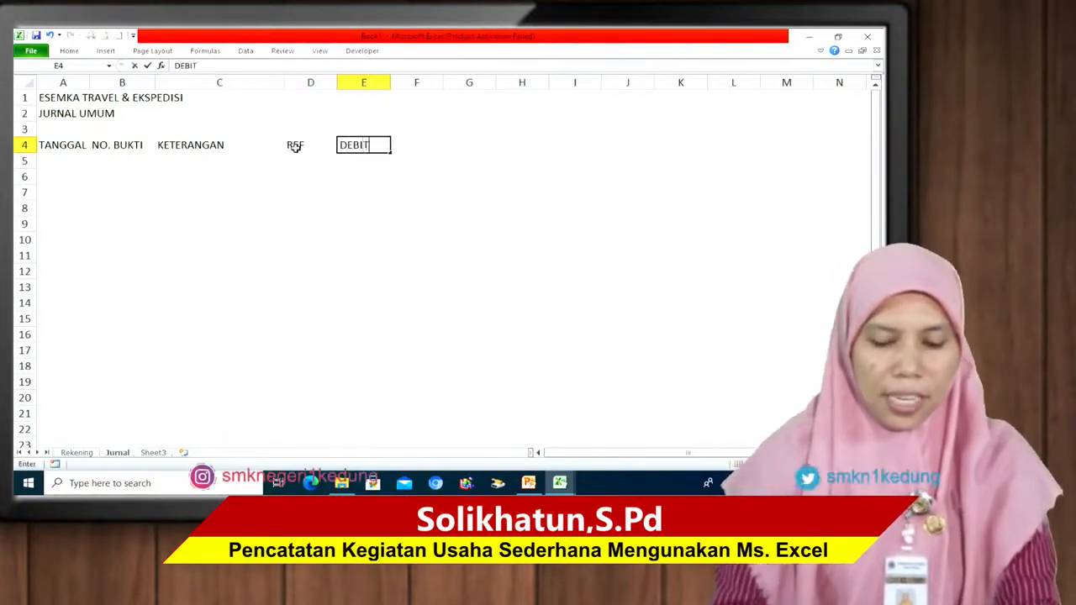
key(Tab)
text(KREDIT)
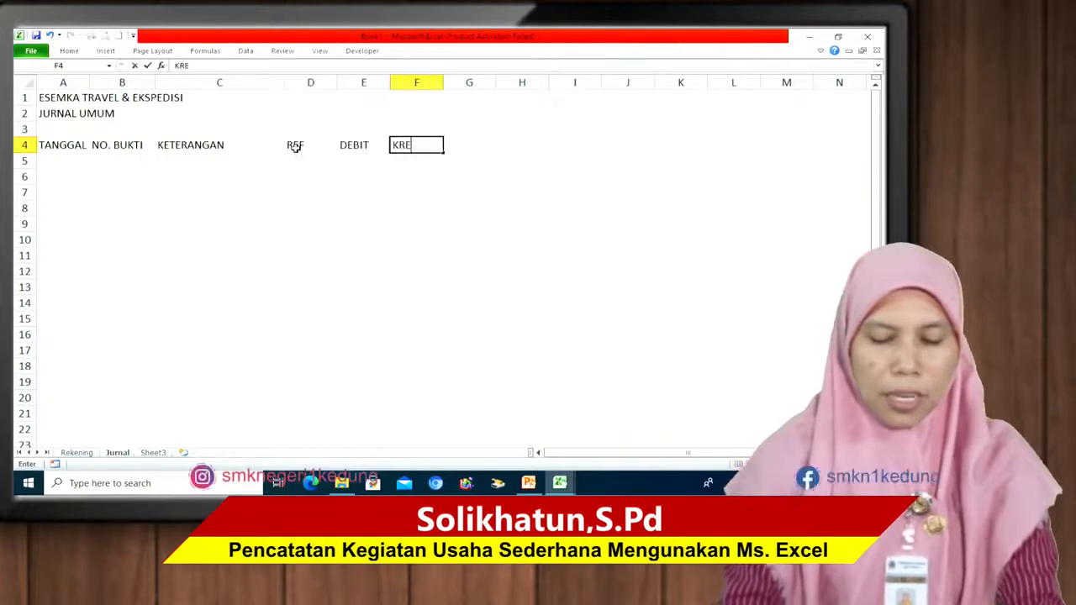
Step: Delete the entire REF column from the journal table
click(320, 82)
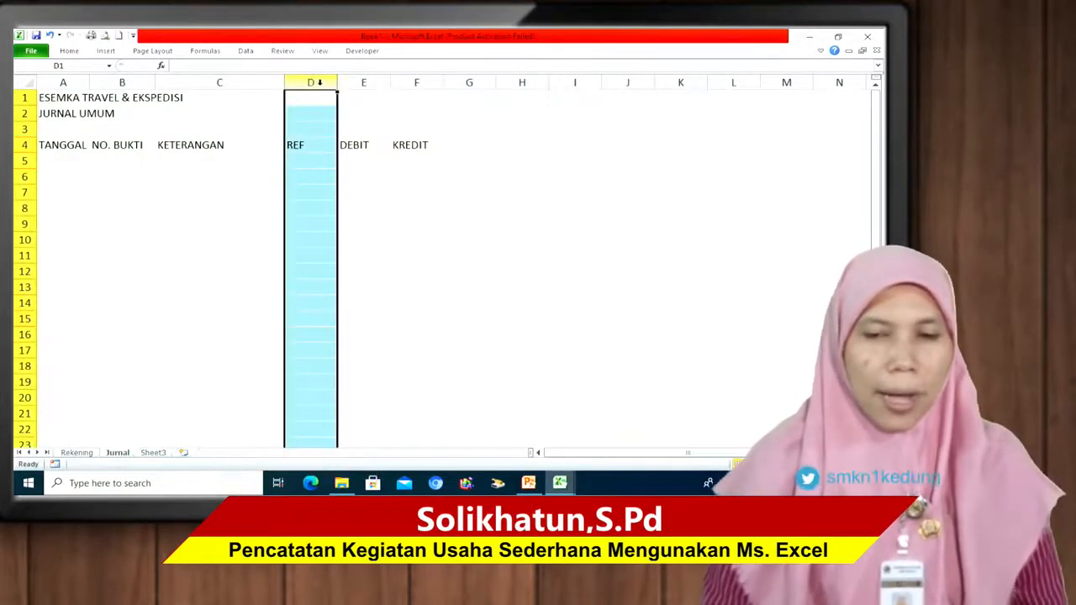
right_click(319, 84)
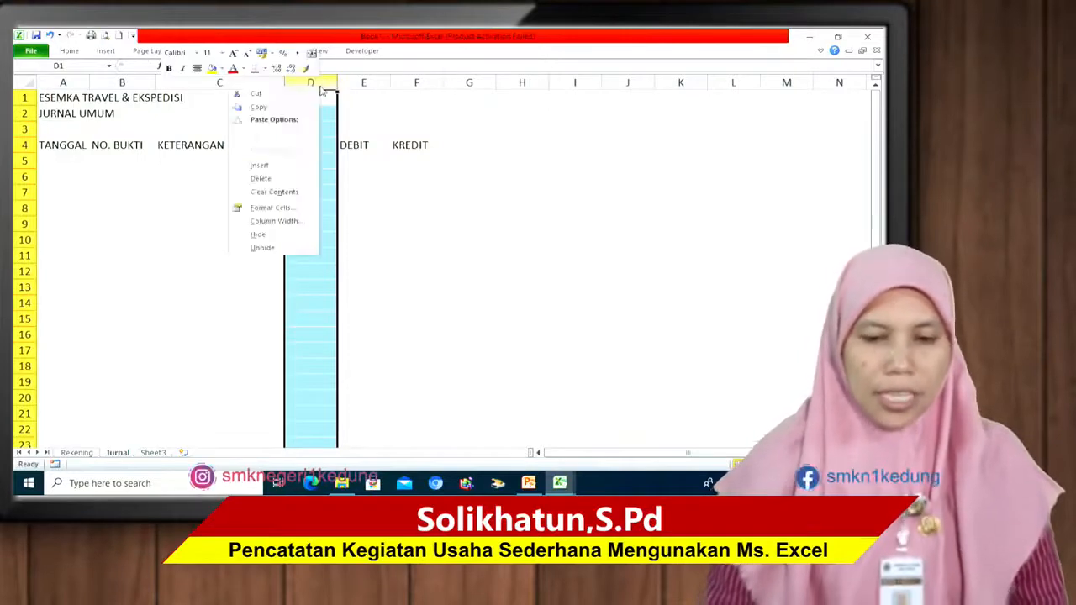
click(277, 178)
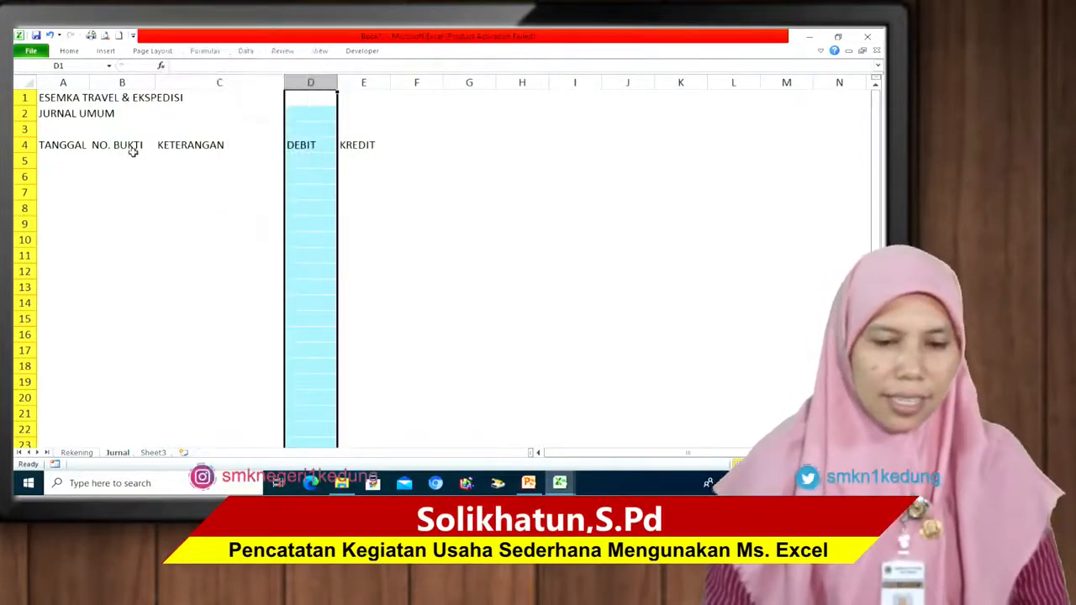
Step: Widen the KETERANGAN column slightly and apply all borders to the journal table range A4:E30
drag(284, 83, 312, 92)
drag(66, 148, 393, 338)
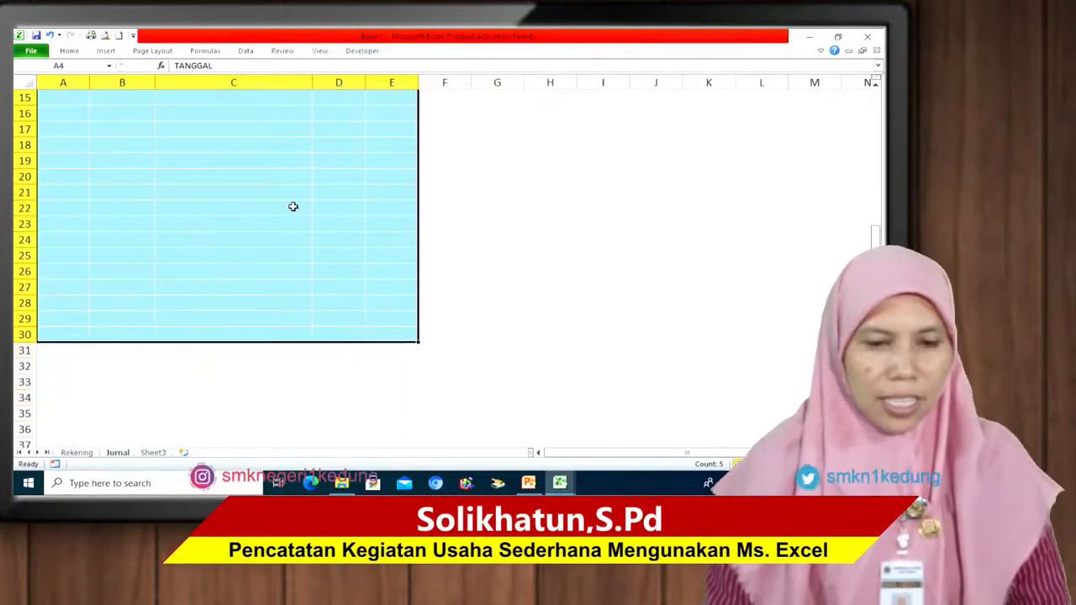
click(69, 52)
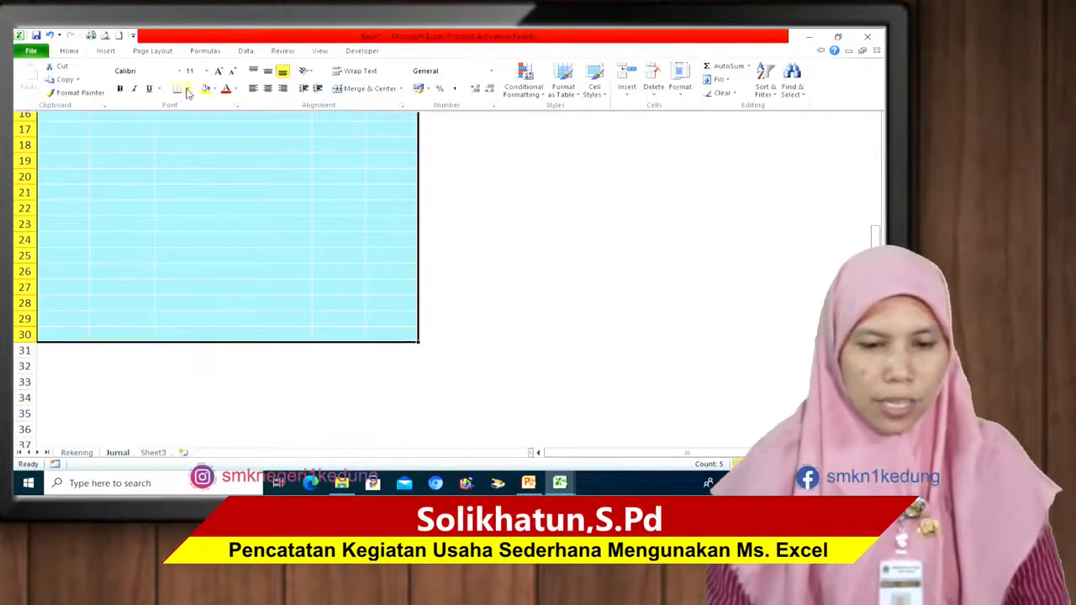
click(187, 89)
click(92, 185)
scroll(650, 245, up, 5)
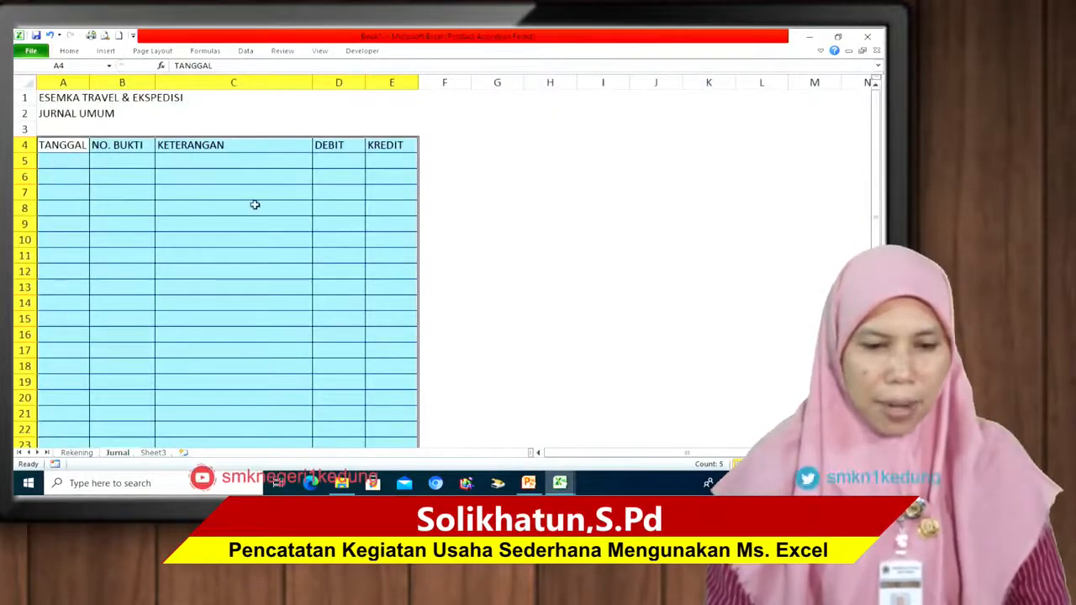
Step: Make the journal header row A4:E4 bold and center its text
drag(53, 145, 395, 144)
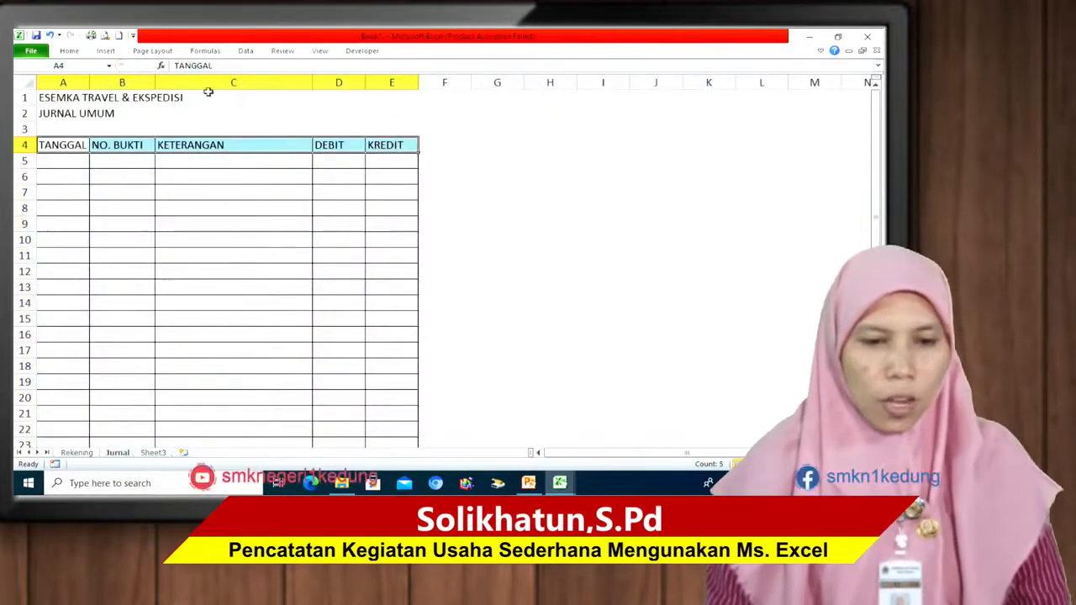
click(69, 53)
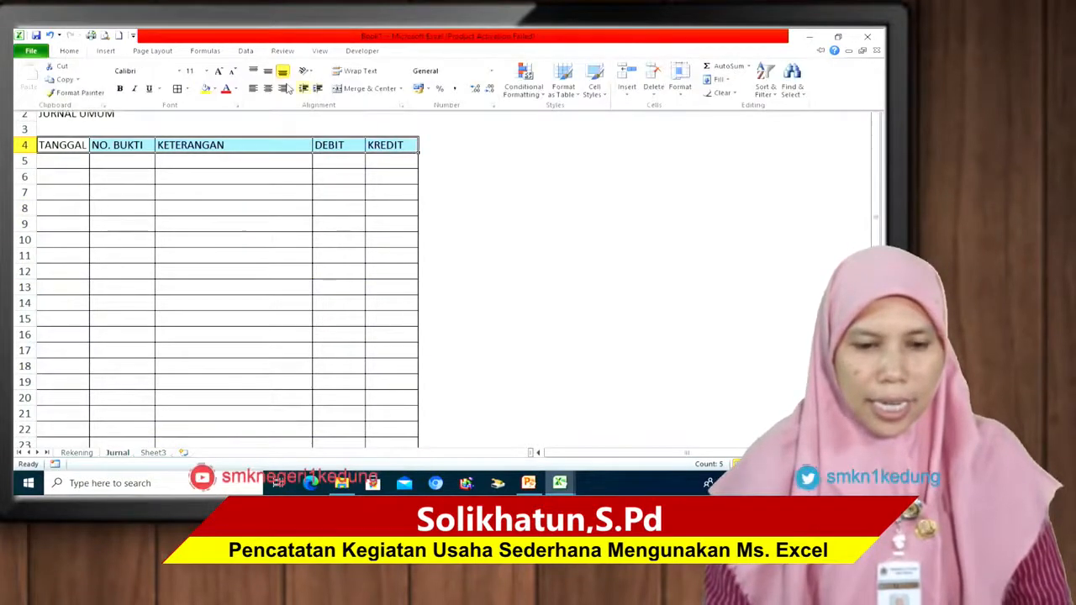
click(119, 88)
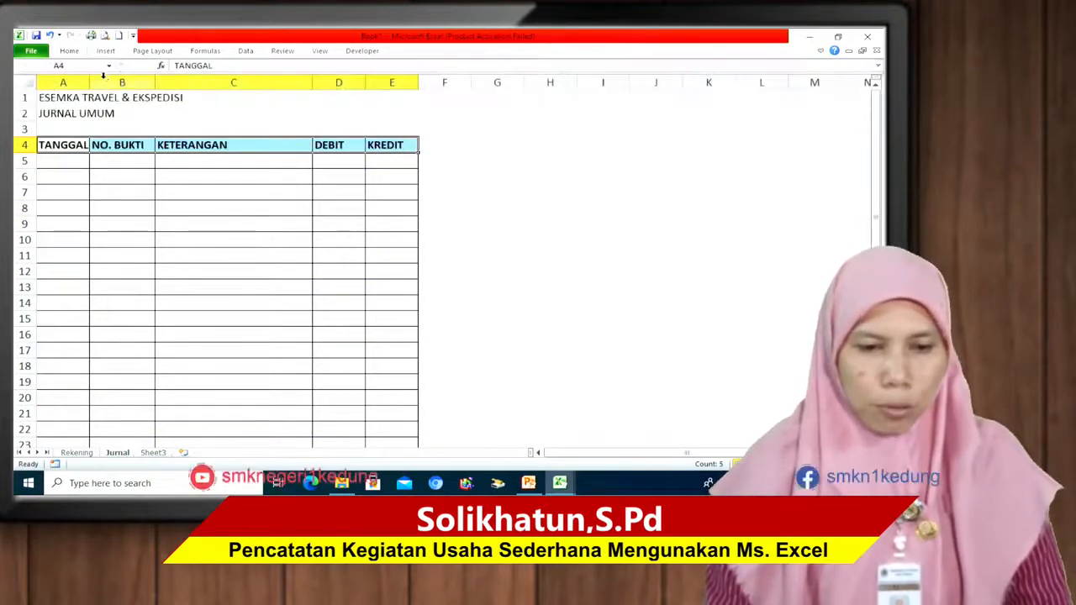
click(69, 50)
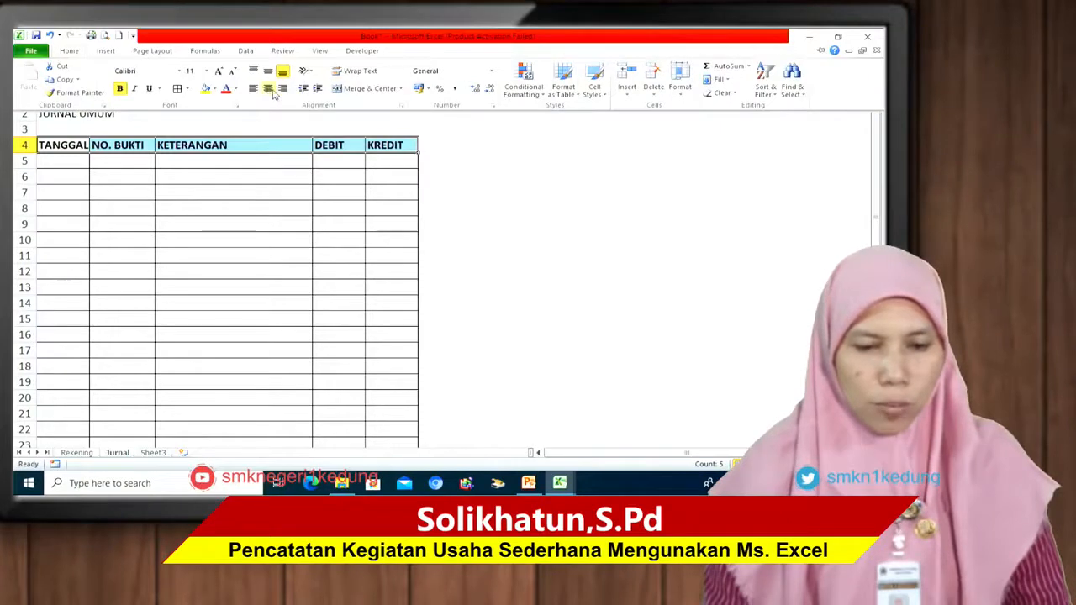
click(271, 91)
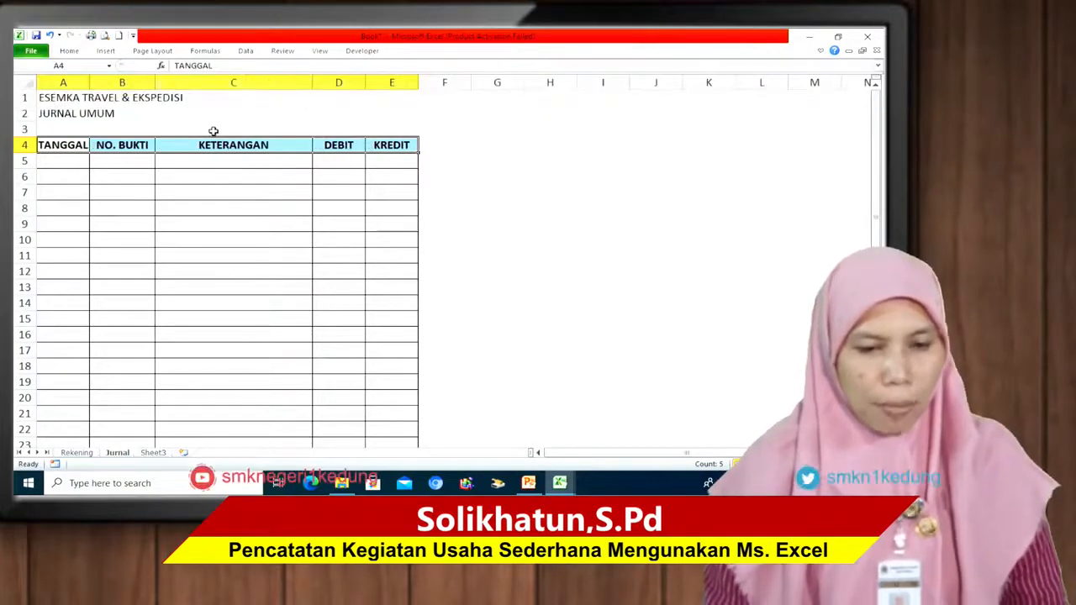
Step: Widen the DEBIT and KREDIT columns together to the same larger width
click(73, 145)
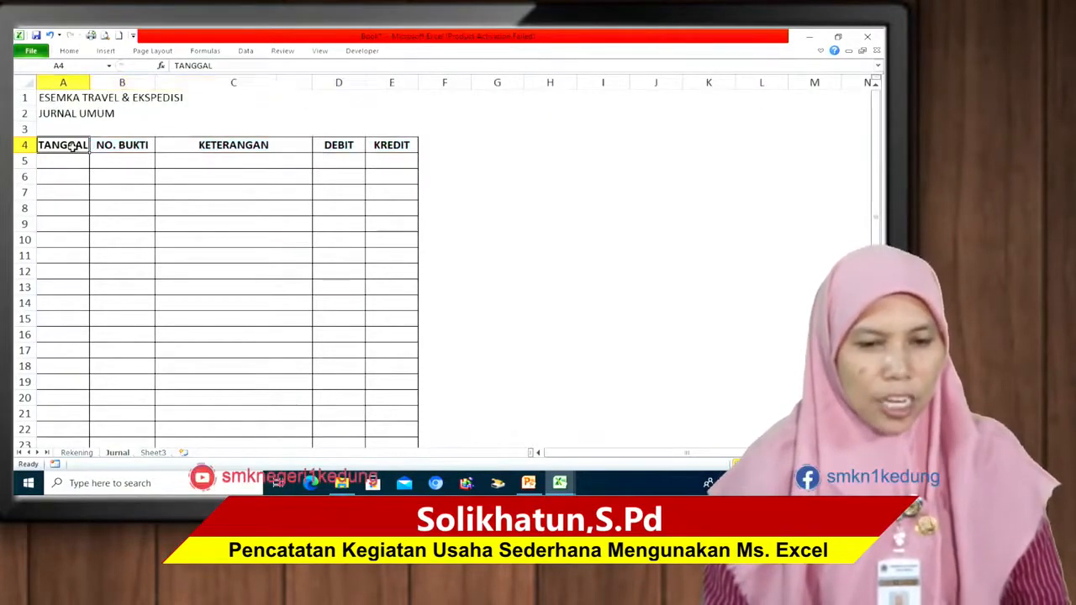
click(112, 145)
click(185, 144)
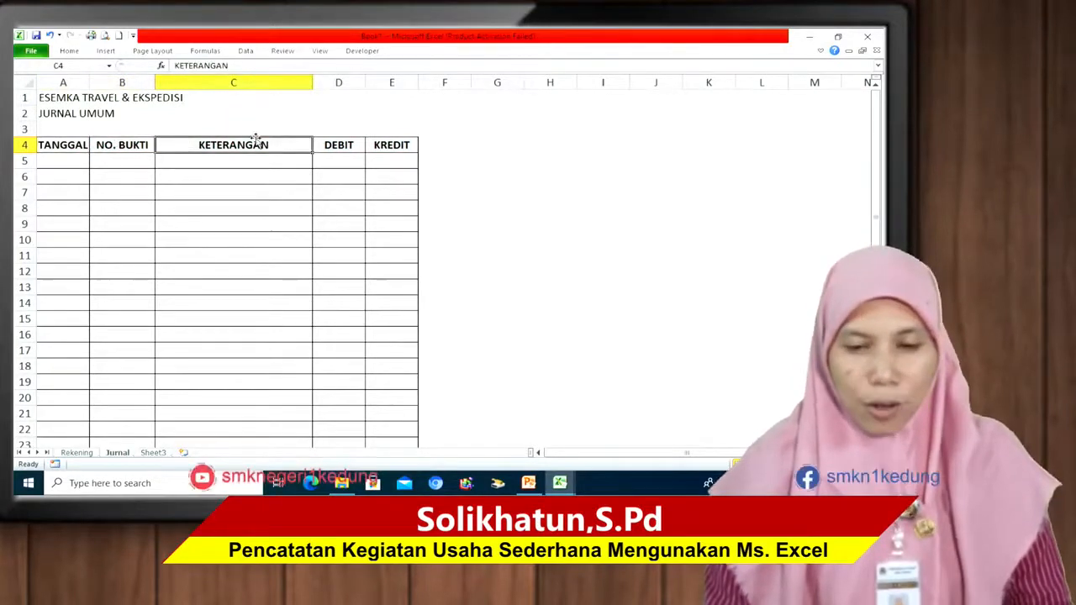
drag(331, 76, 439, 81)
drag(526, 70, 547, 71)
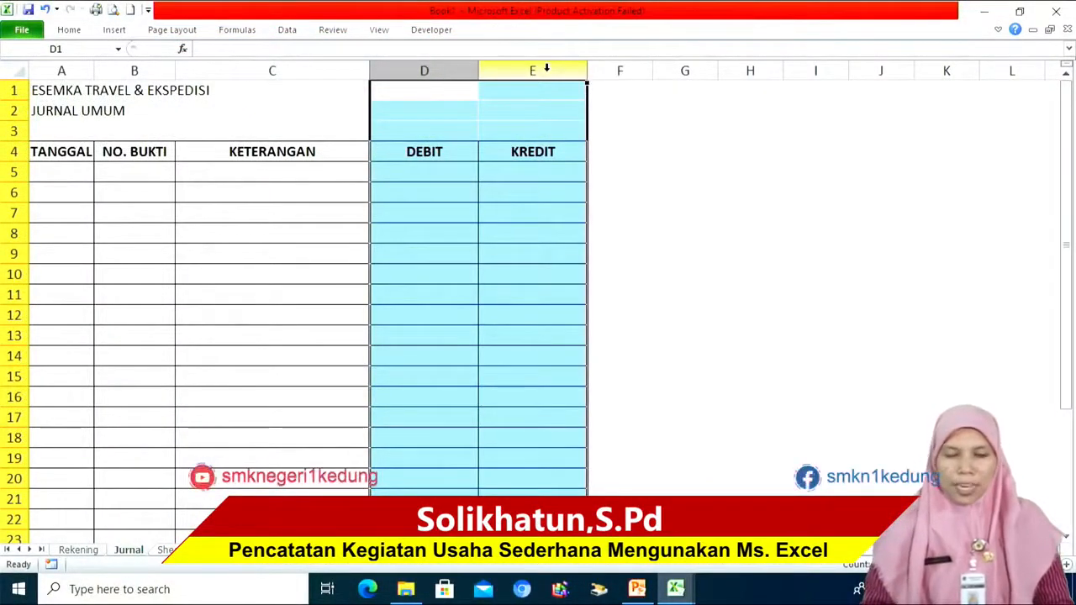
Step: Merge and center the company title across A1:E1 and make it bold
drag(62, 91, 546, 86)
click(70, 31)
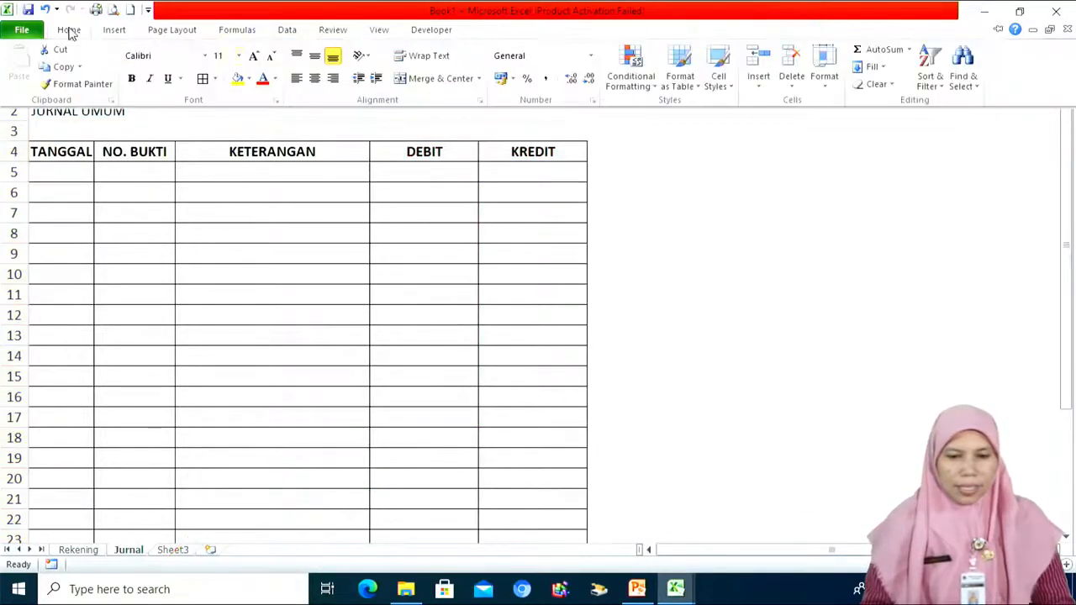
click(312, 76)
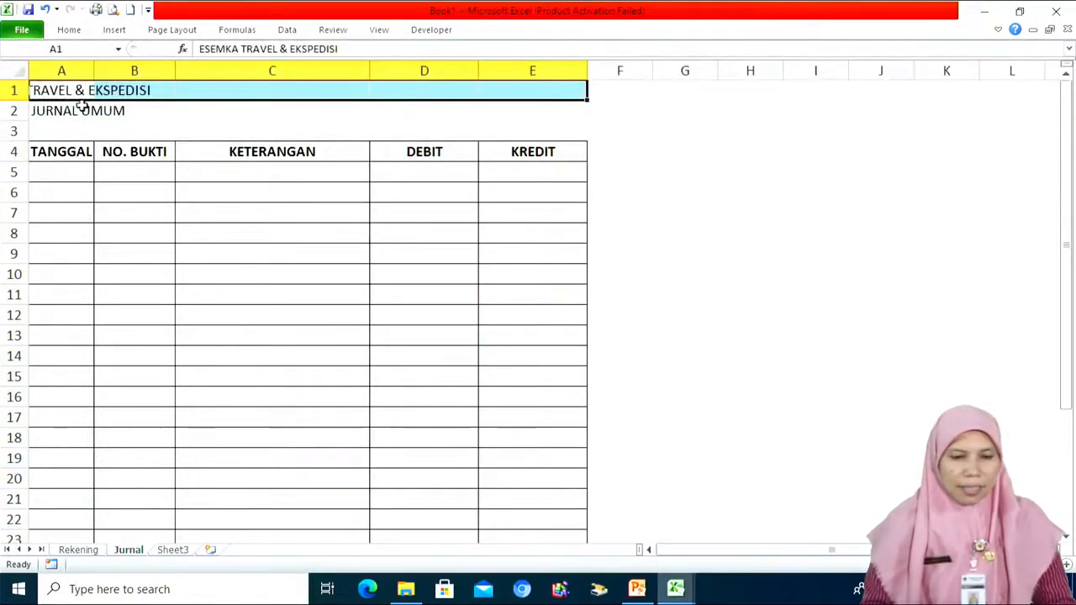
click(65, 29)
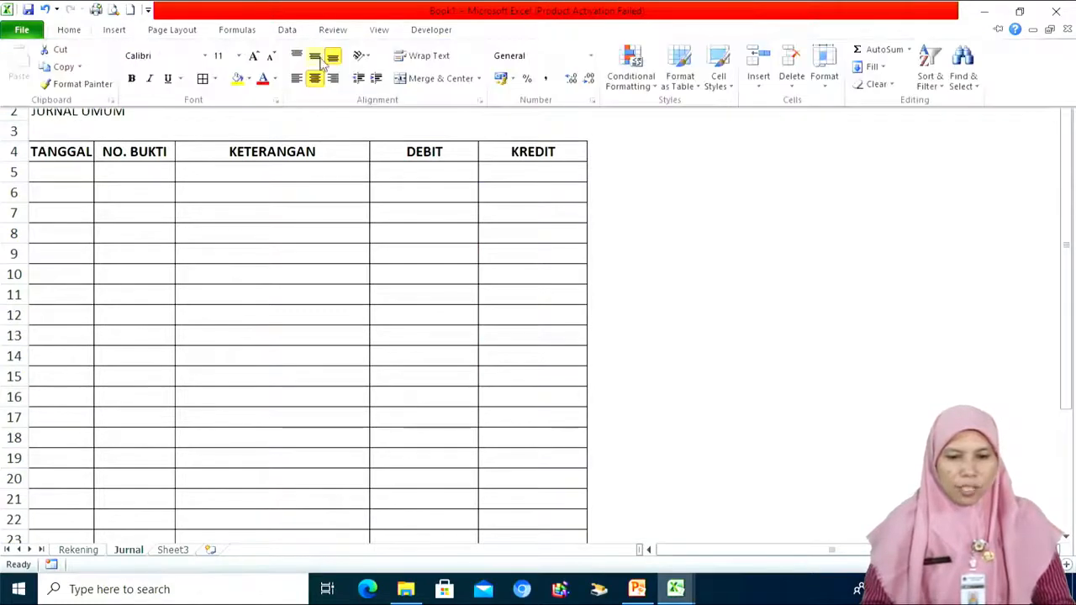
click(395, 77)
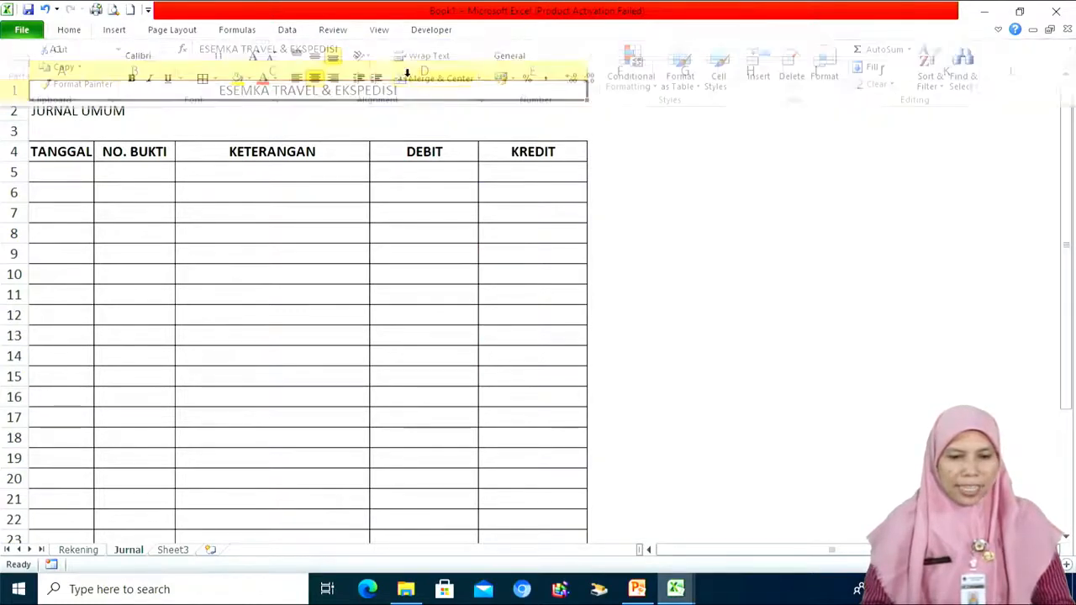
click(68, 30)
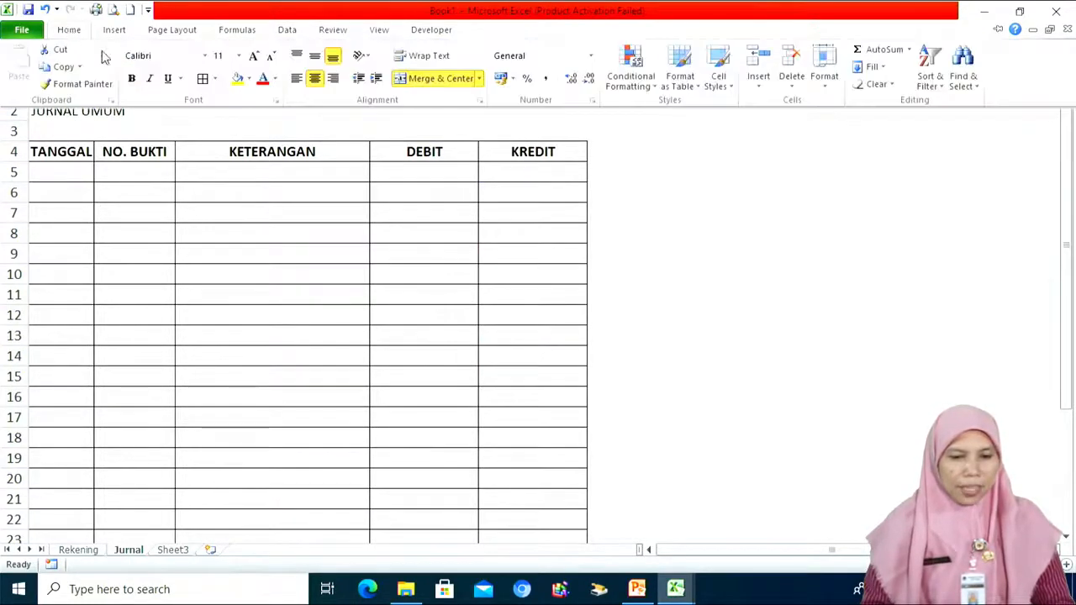
click(137, 78)
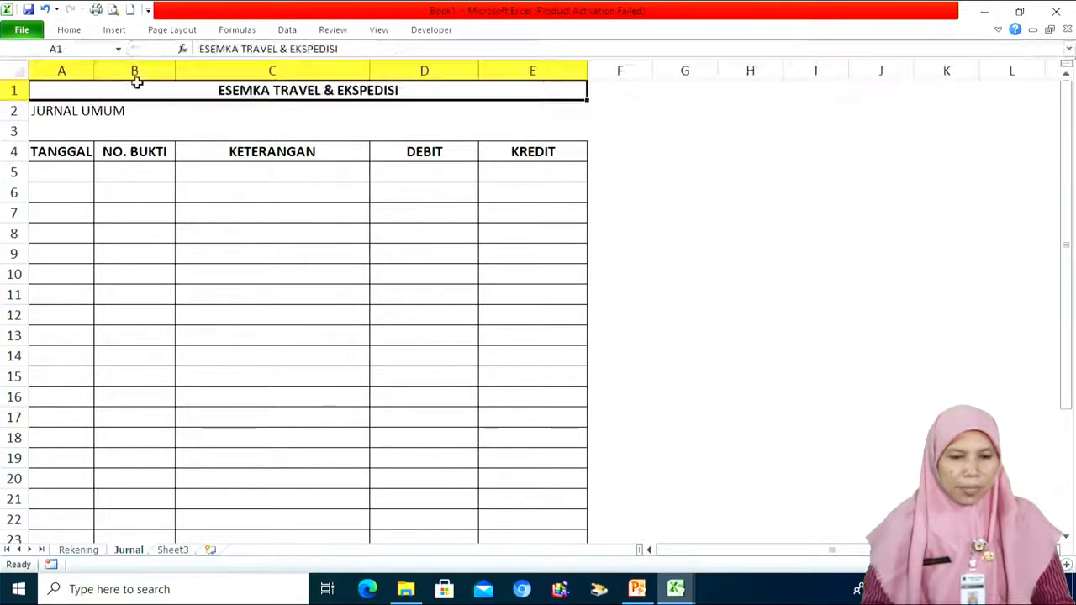
Step: Copy the company title's formatting onto the JURNAL UMUM title in row 2 with Format Painter
click(67, 30)
click(69, 85)
click(53, 109)
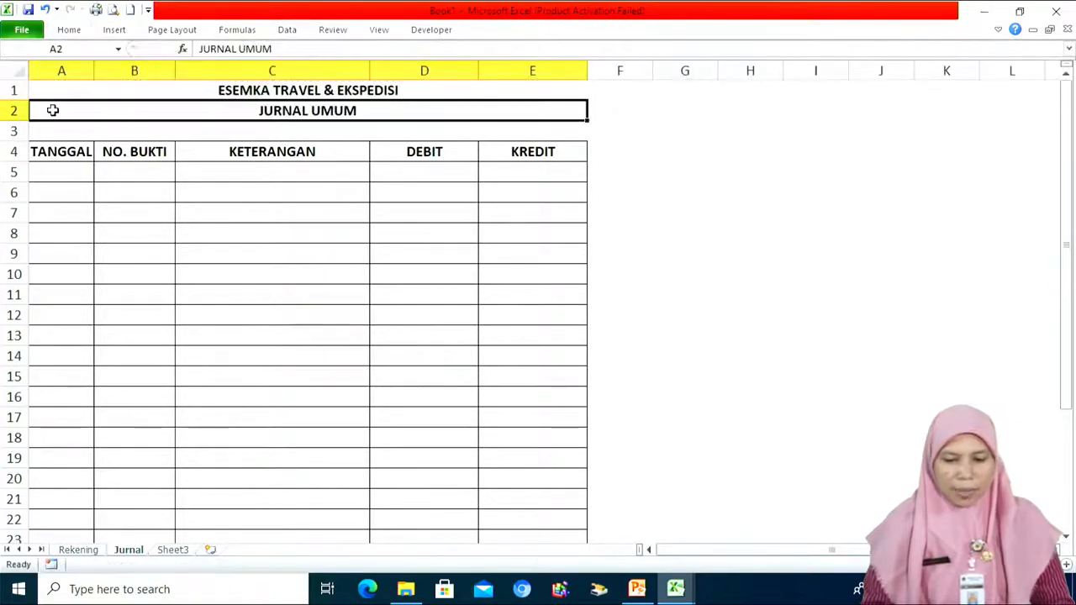
Step: Switch to the Esemka Travel & Ekspedisi workbook and examine the dated transaction list on the Transaksi sheet
click(676, 588)
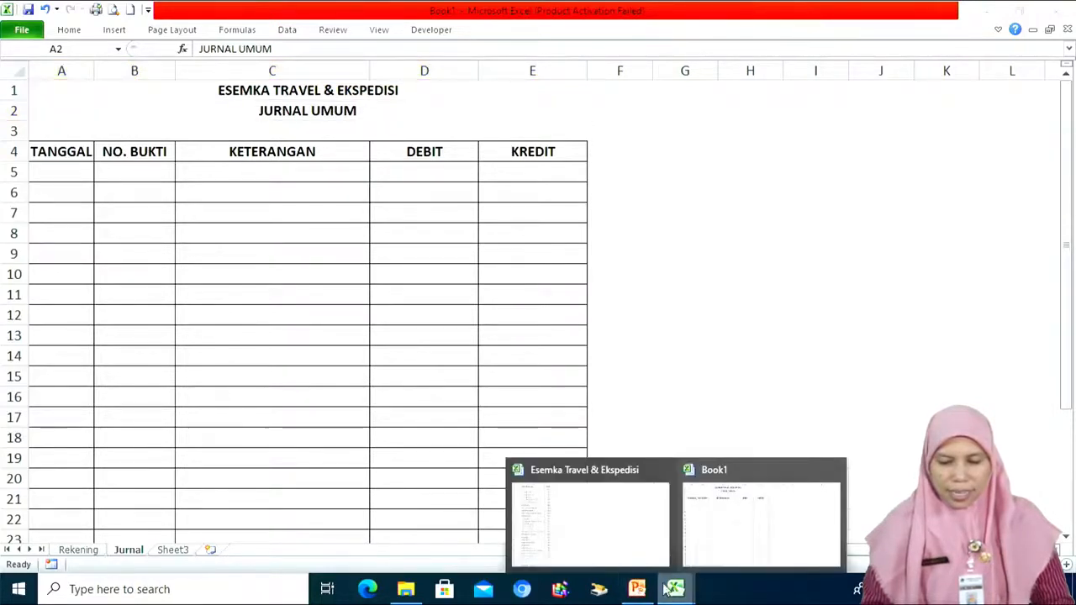
click(679, 592)
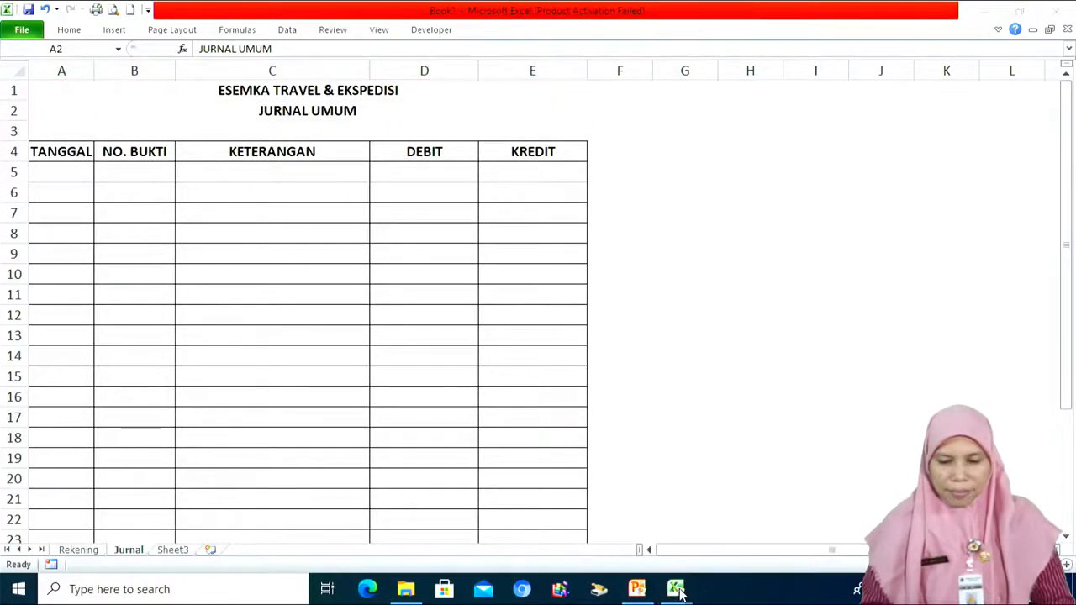
click(679, 592)
click(634, 524)
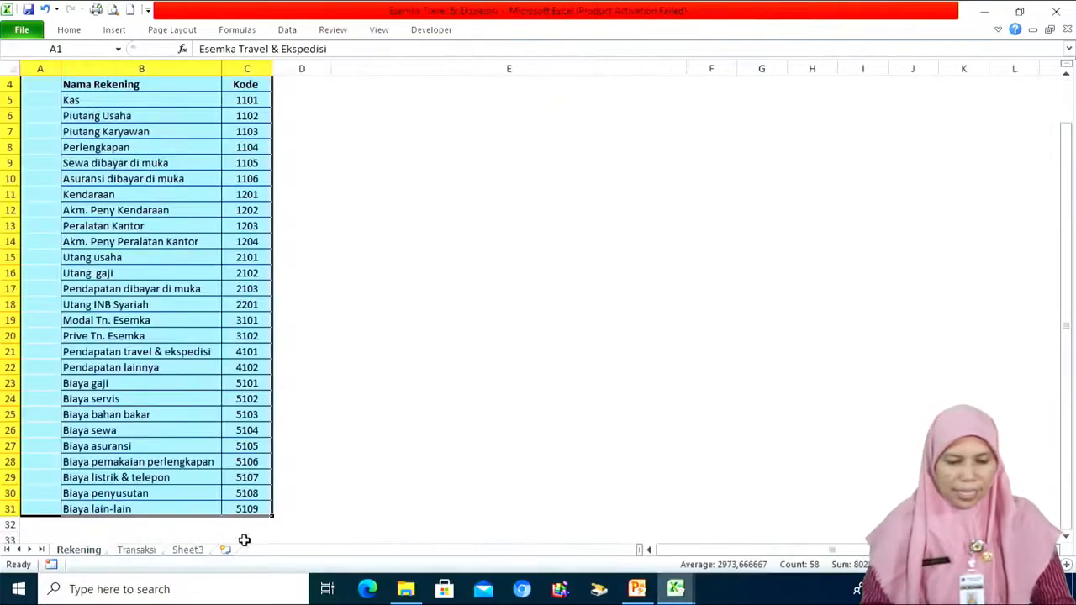
click(147, 551)
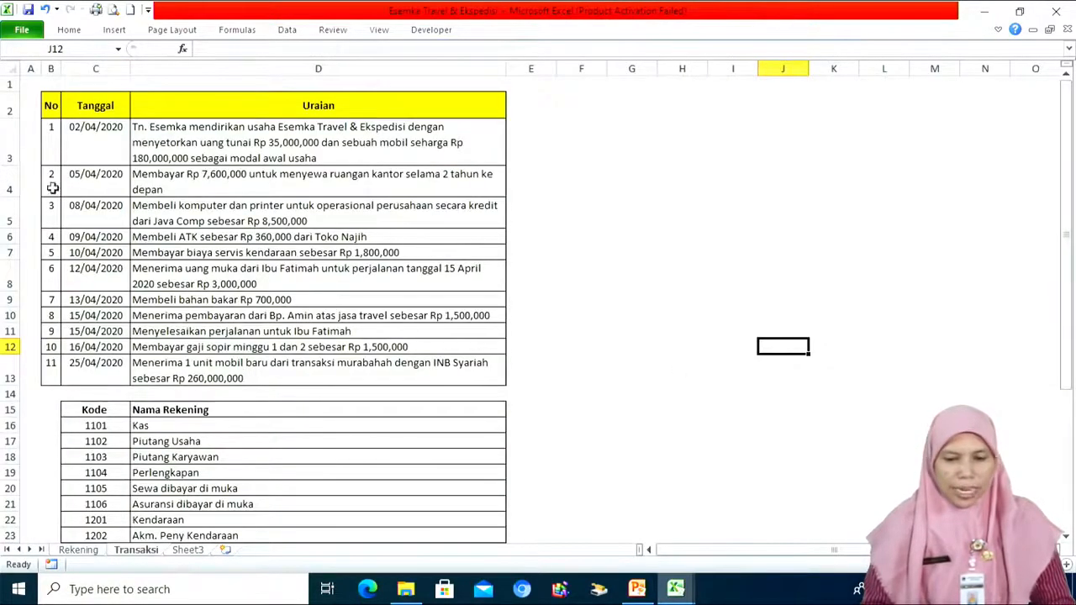
click(1066, 564)
click(1066, 565)
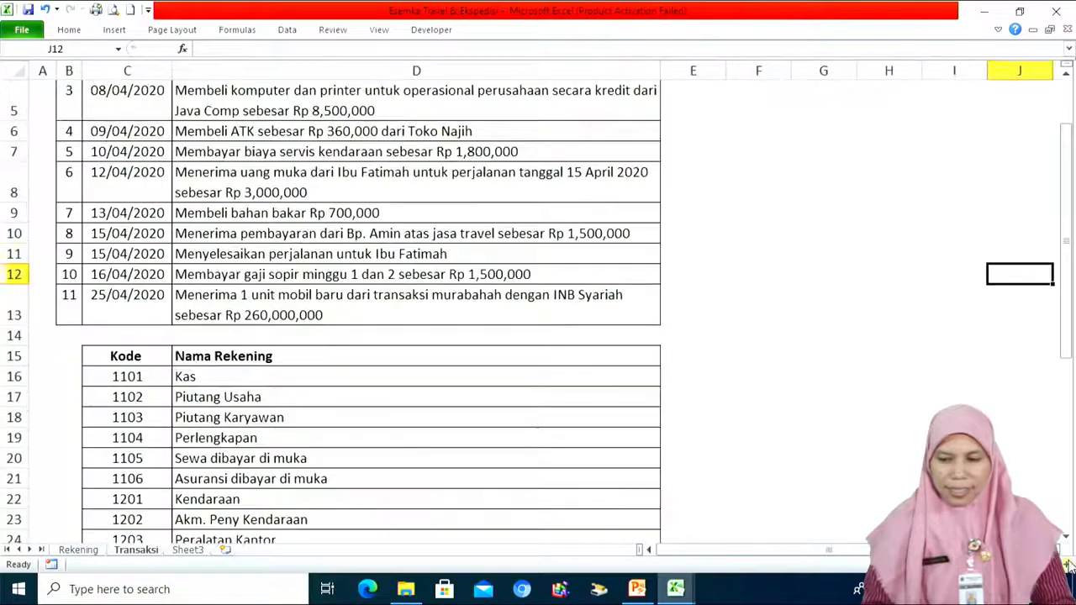
drag(1067, 349, 1061, 227)
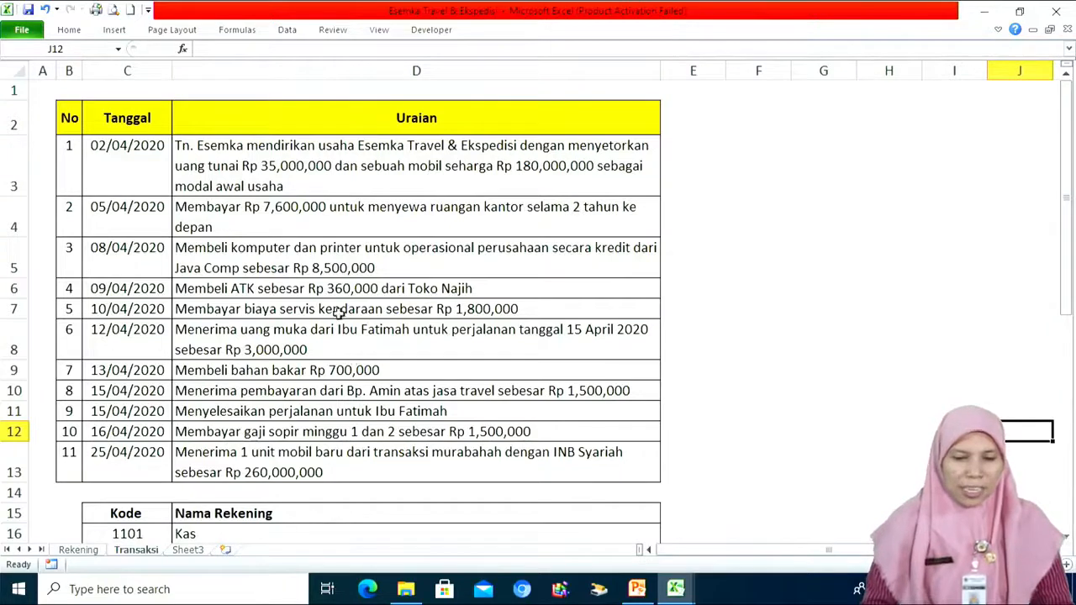
click(286, 166)
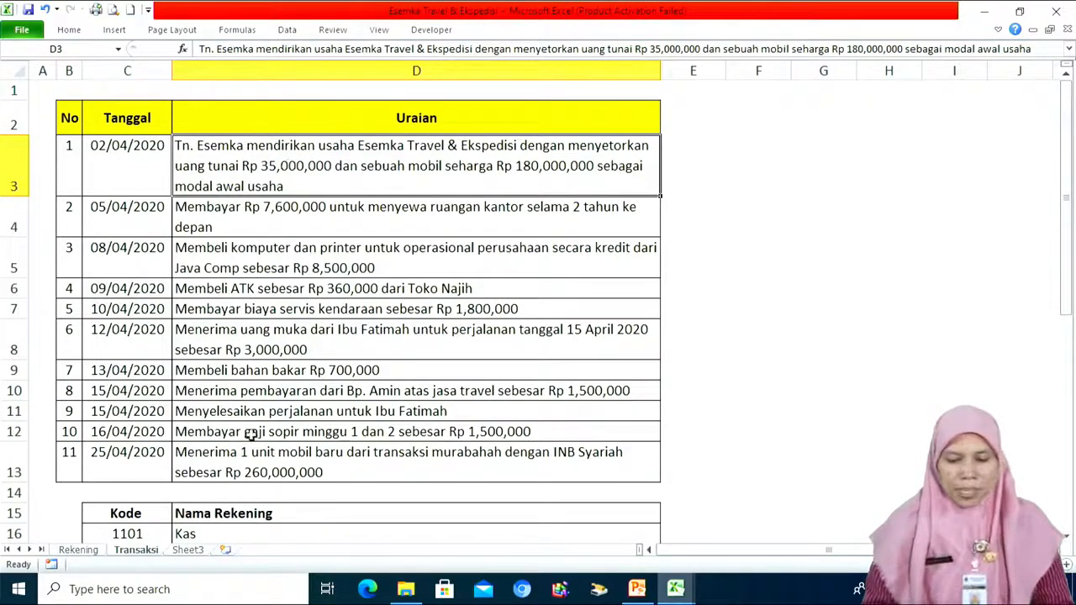
Step: Return to Book1 and define the name Akun for the account names in B5:B31 on the Rekening sheet
click(675, 591)
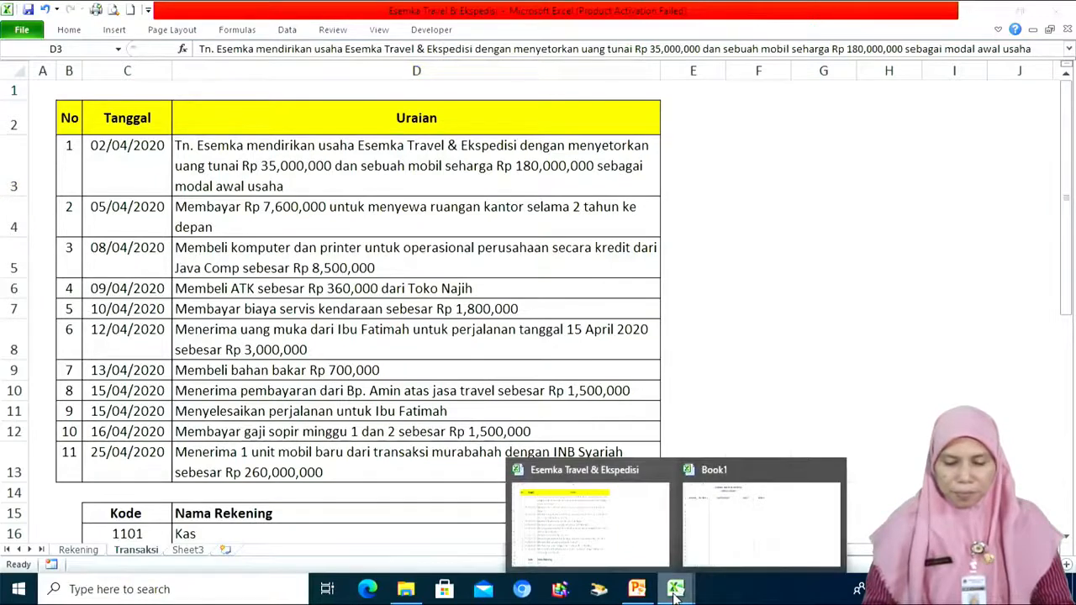
click(706, 523)
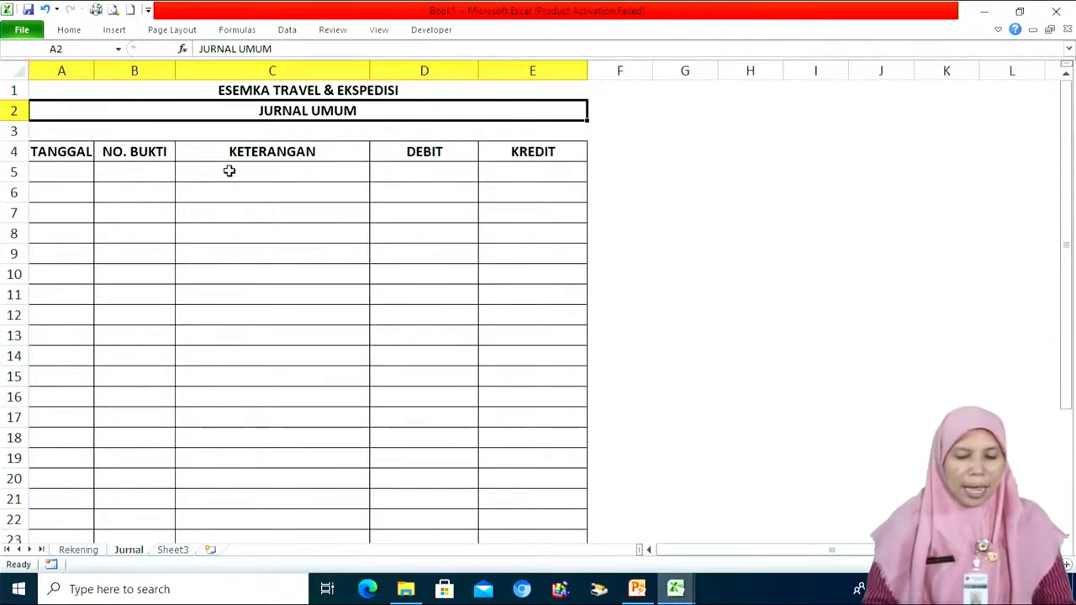
click(79, 550)
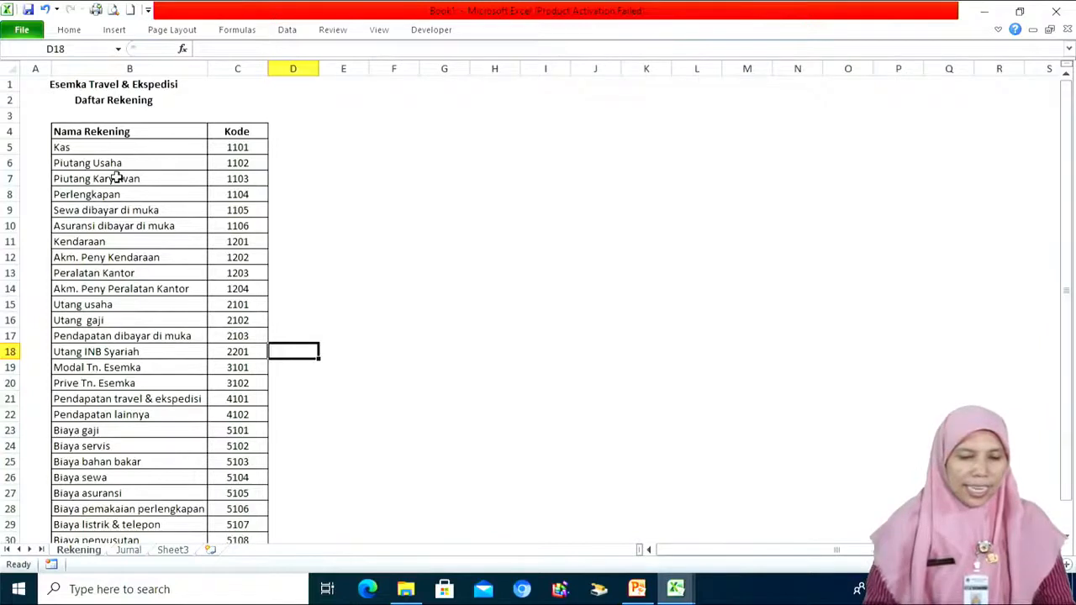
drag(108, 145, 115, 490)
drag(1071, 252, 1069, 218)
drag(129, 147, 122, 509)
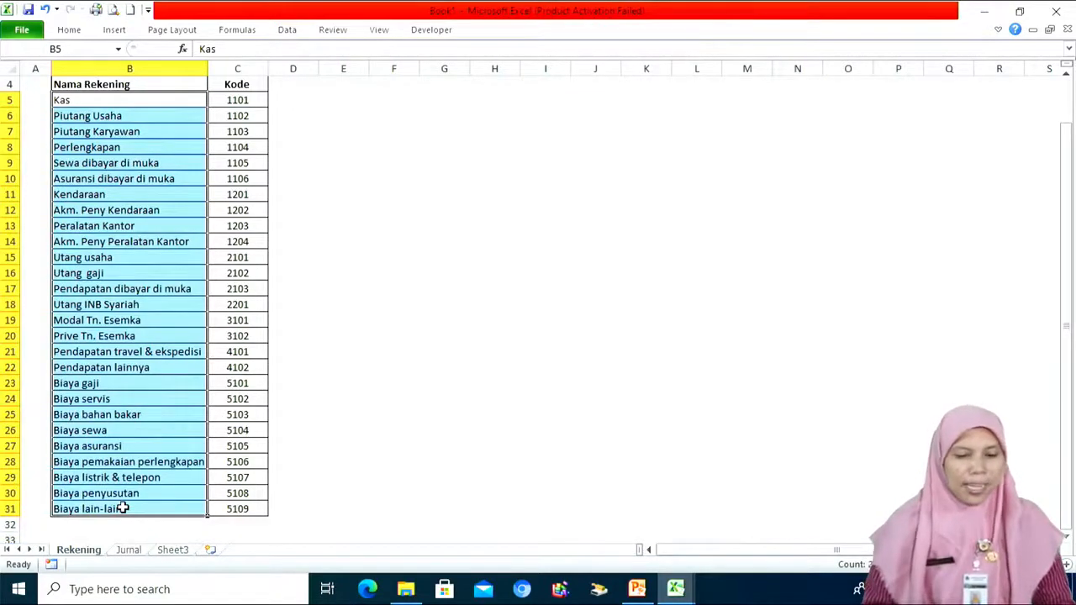
right_click(132, 428)
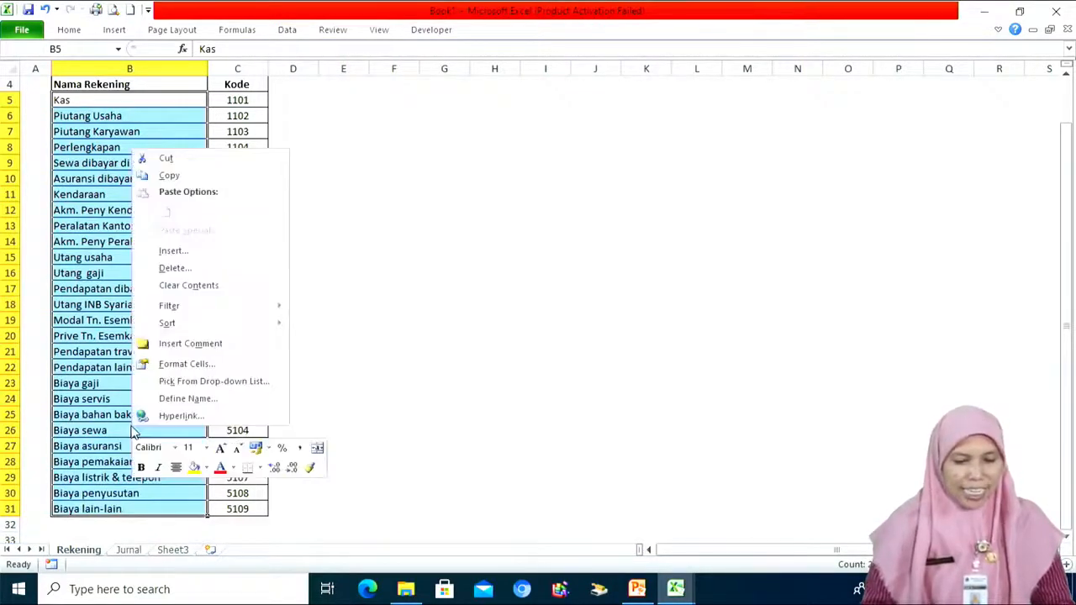
click(176, 400)
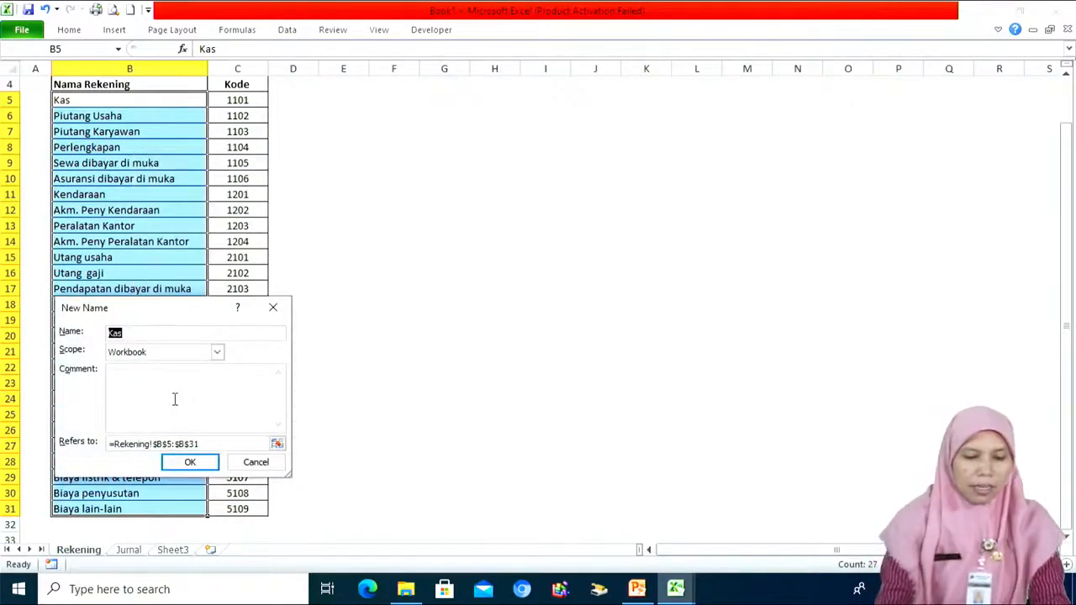
text(Akun)
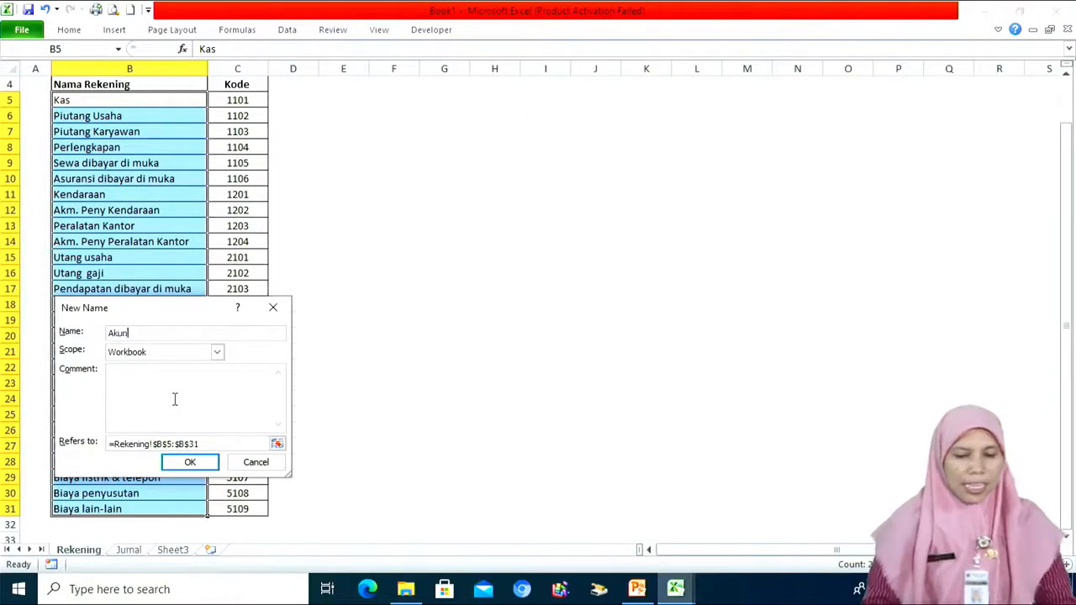
click(198, 462)
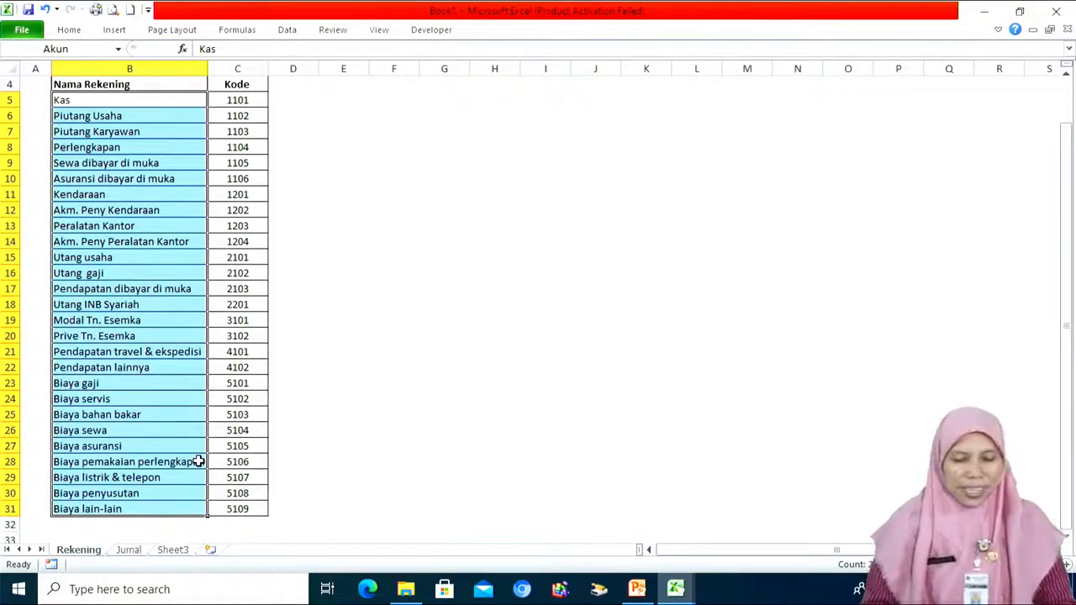
Step: Add list data validation with source =akun to the KETERANGAN cells C5:C30 on the Jurnal sheet
click(131, 552)
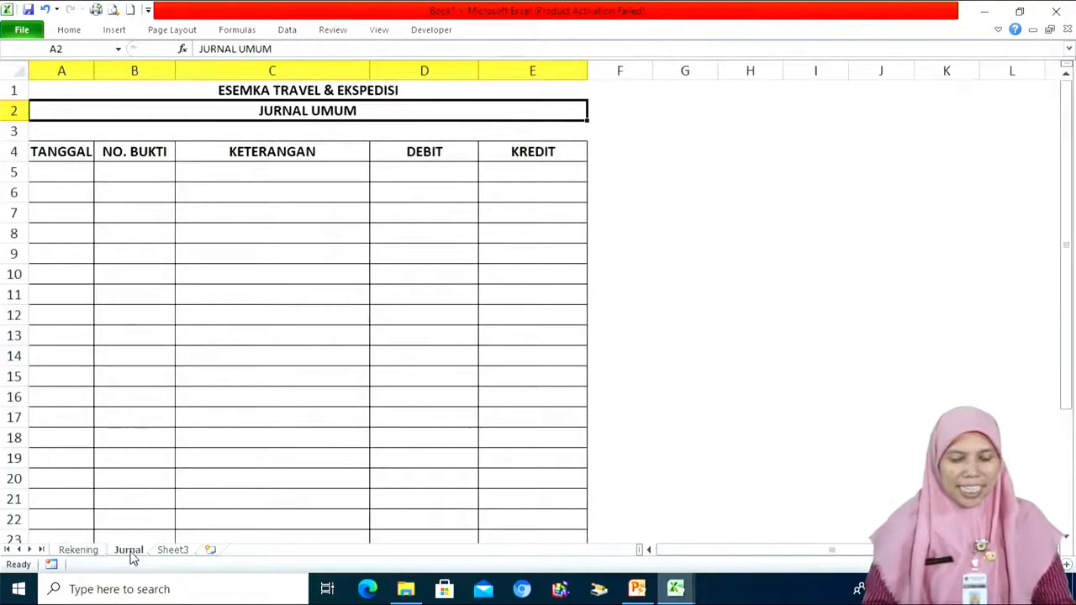
click(252, 172)
drag(253, 172, 253, 501)
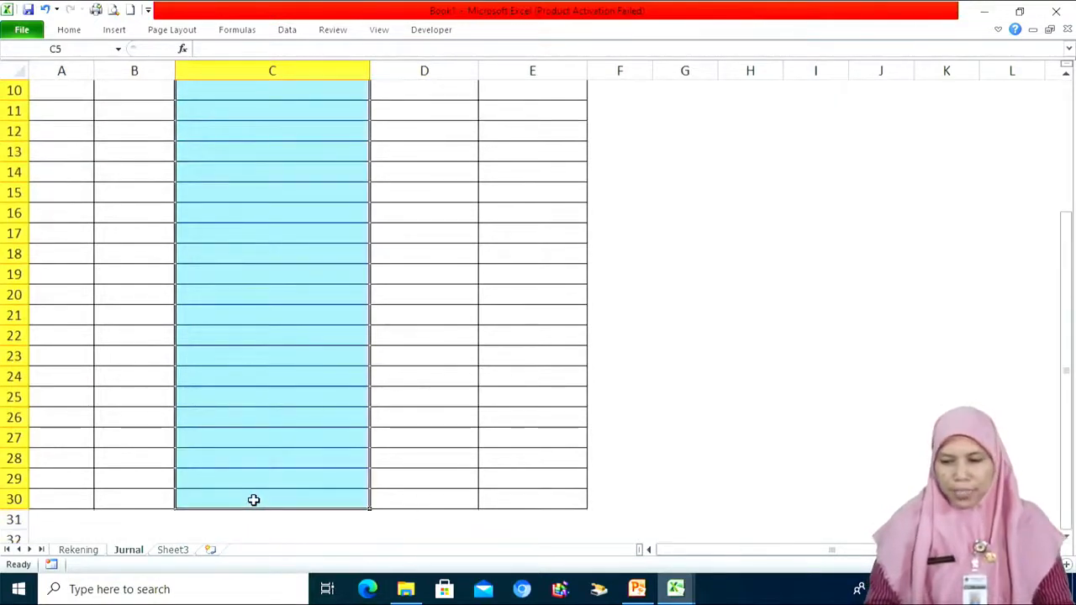
drag(1065, 364, 1054, 189)
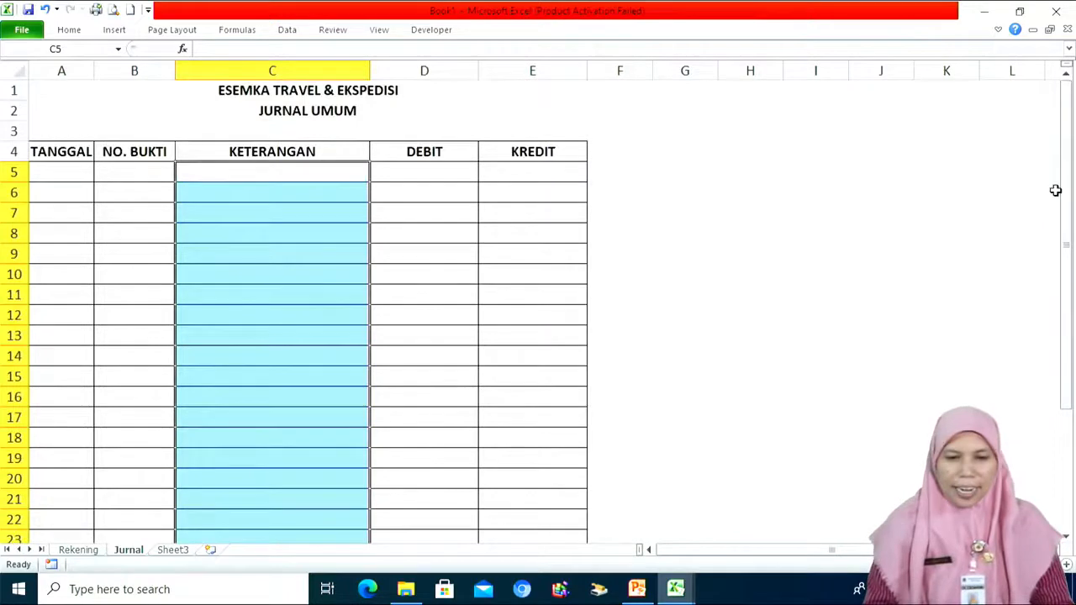
click(284, 32)
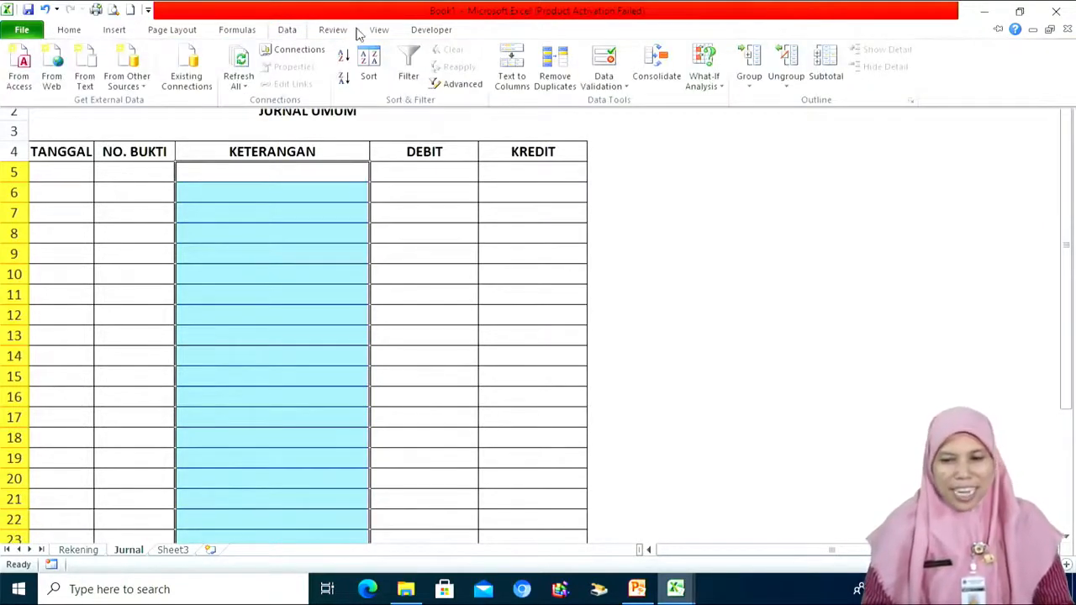
click(612, 93)
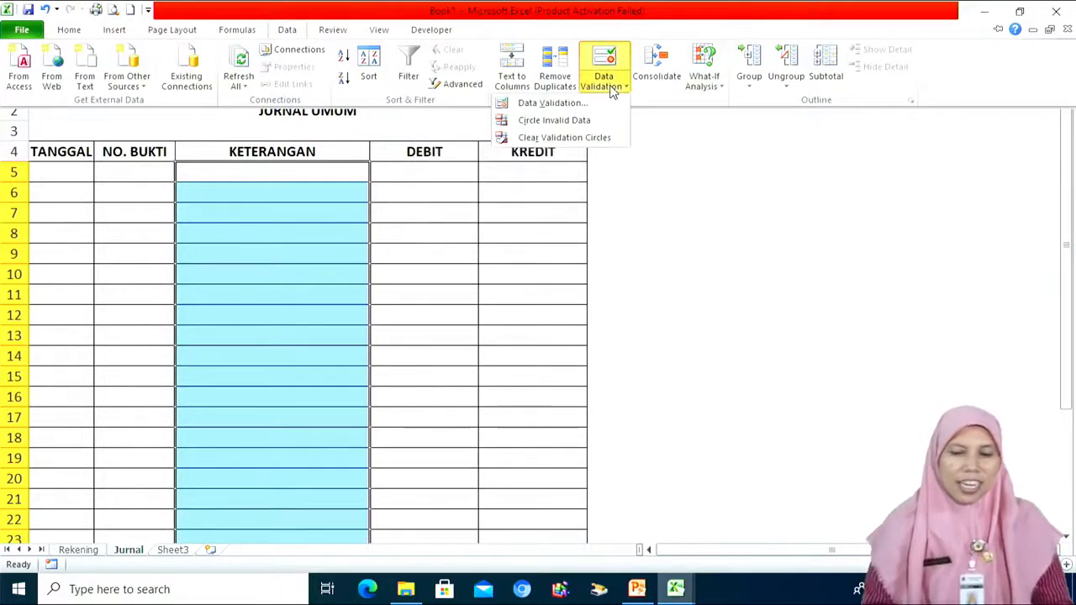
click(561, 104)
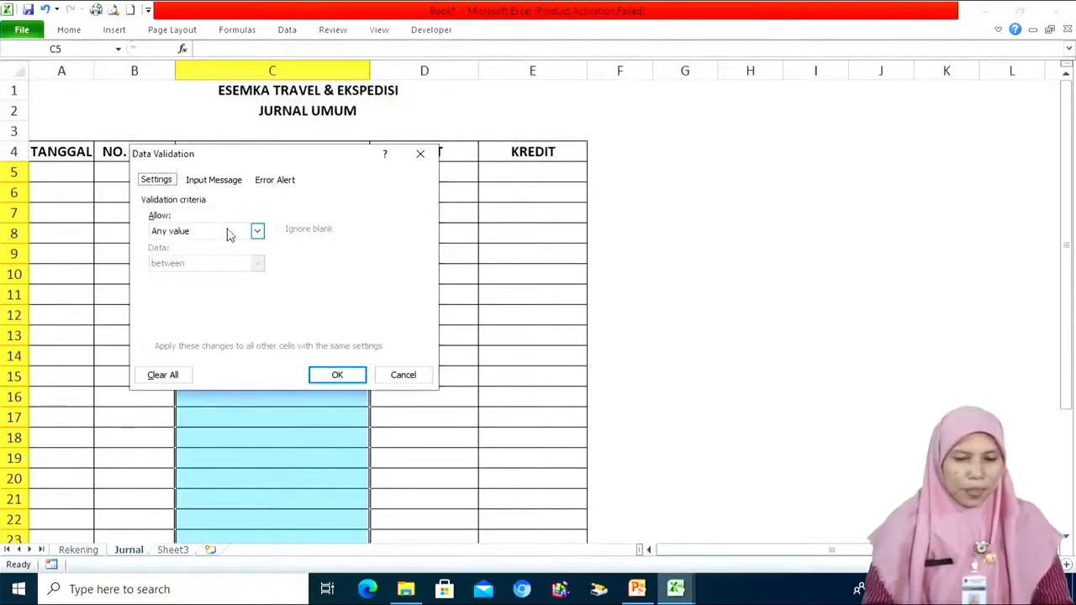
click(257, 231)
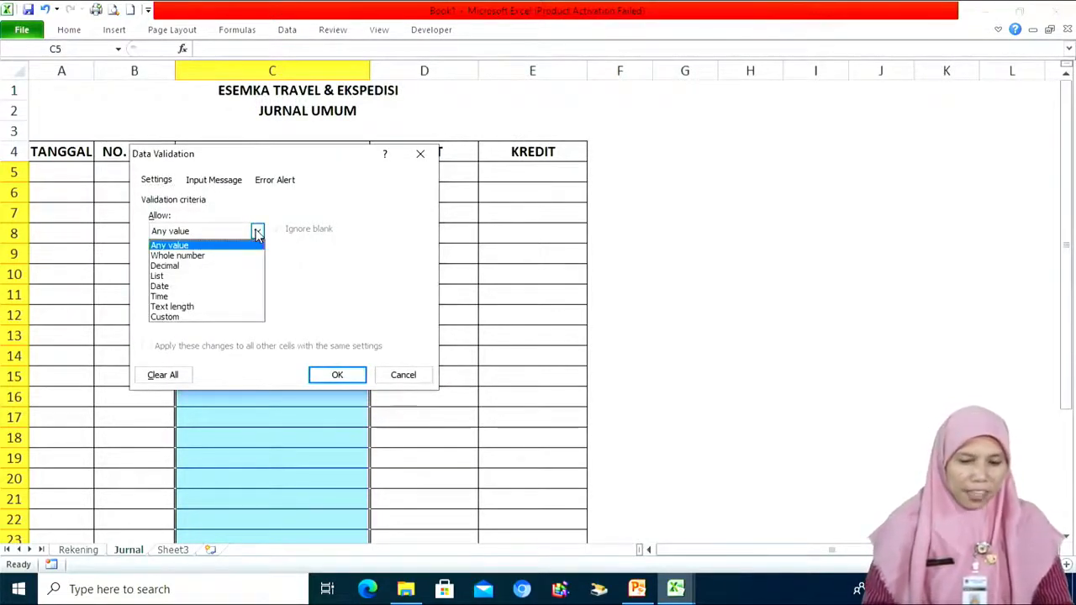
click(210, 277)
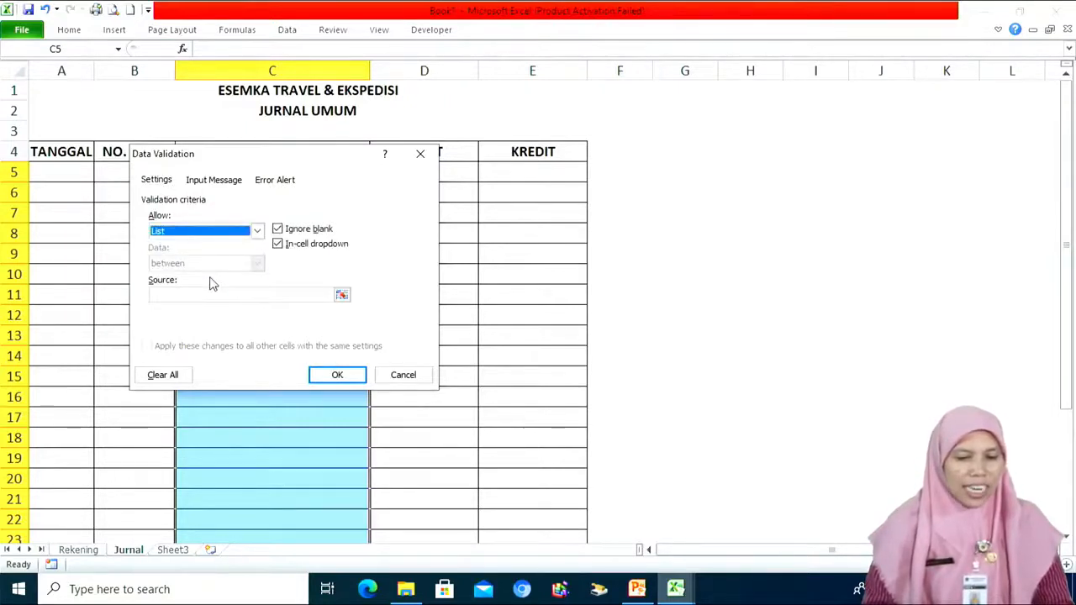
click(208, 296)
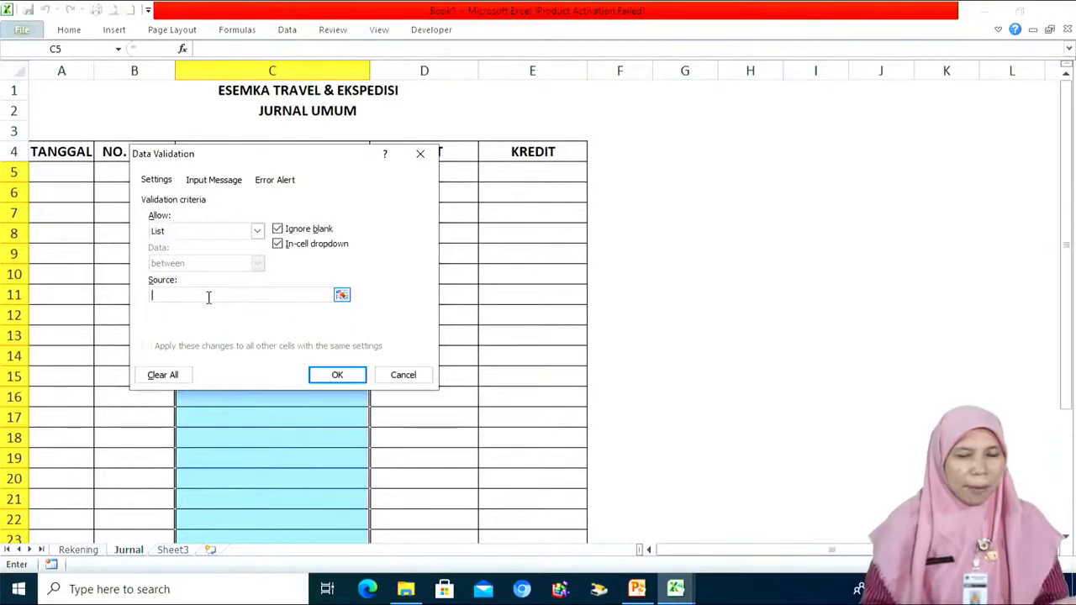
text(=akun)
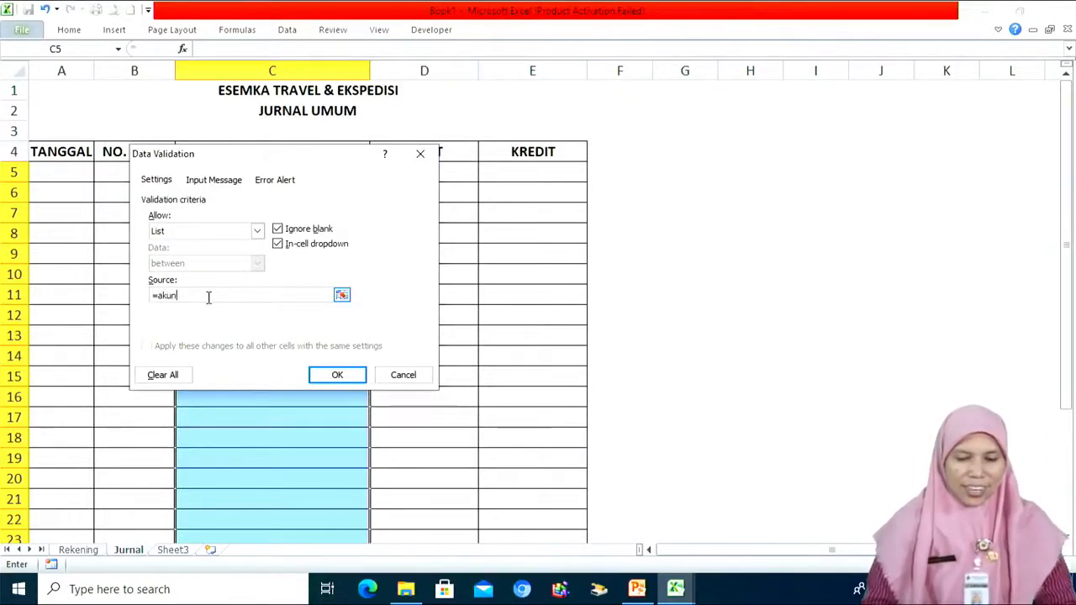
click(334, 377)
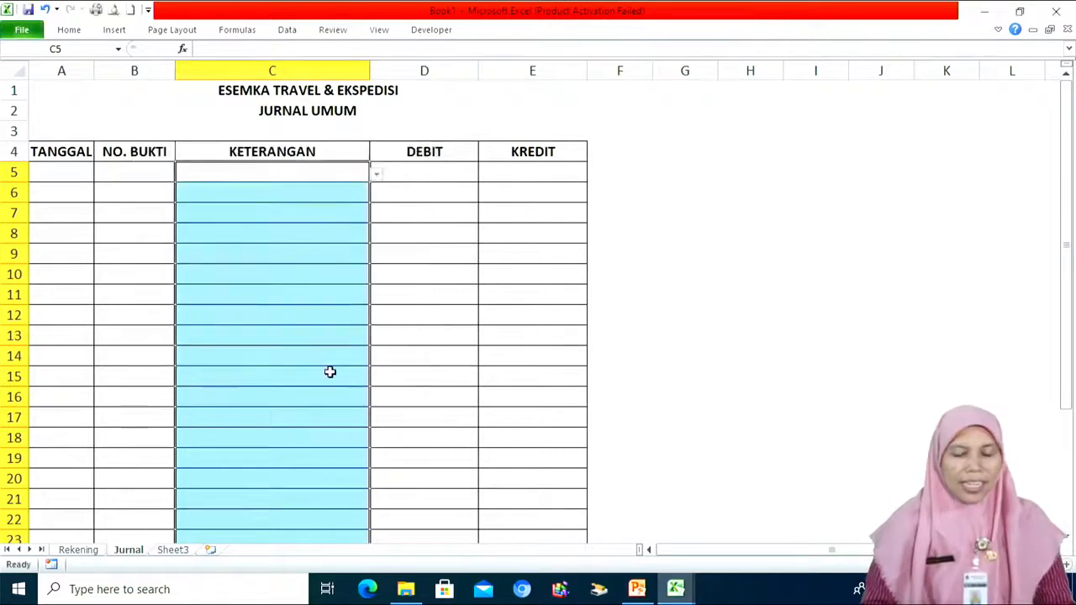
Step: Choose Kas for C5 and Piutang Usaha for C6 from the cells' account lists
click(377, 178)
click(324, 189)
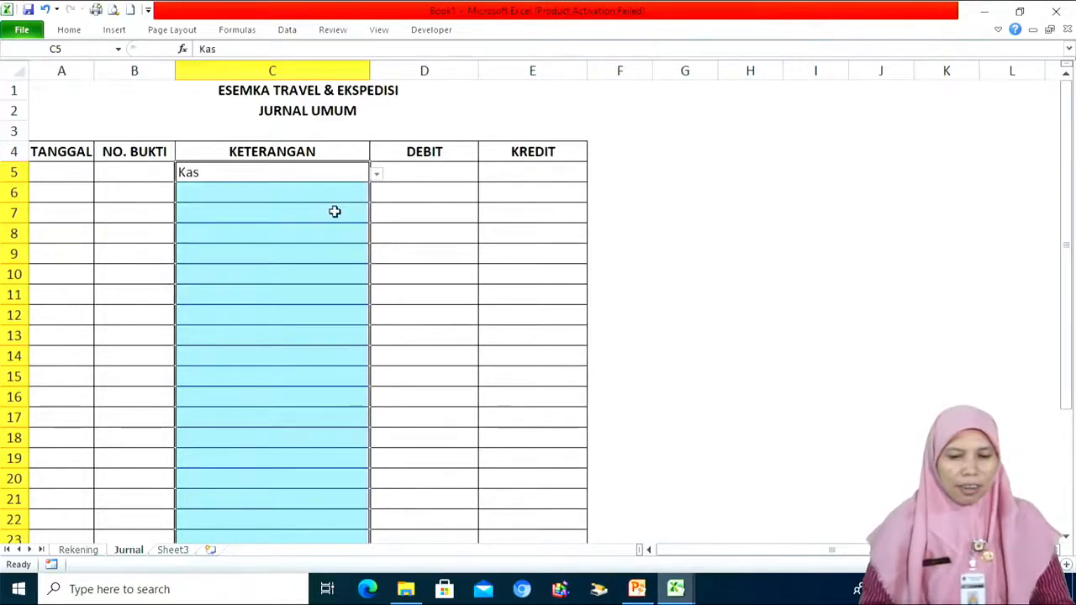
click(344, 192)
click(377, 194)
click(335, 218)
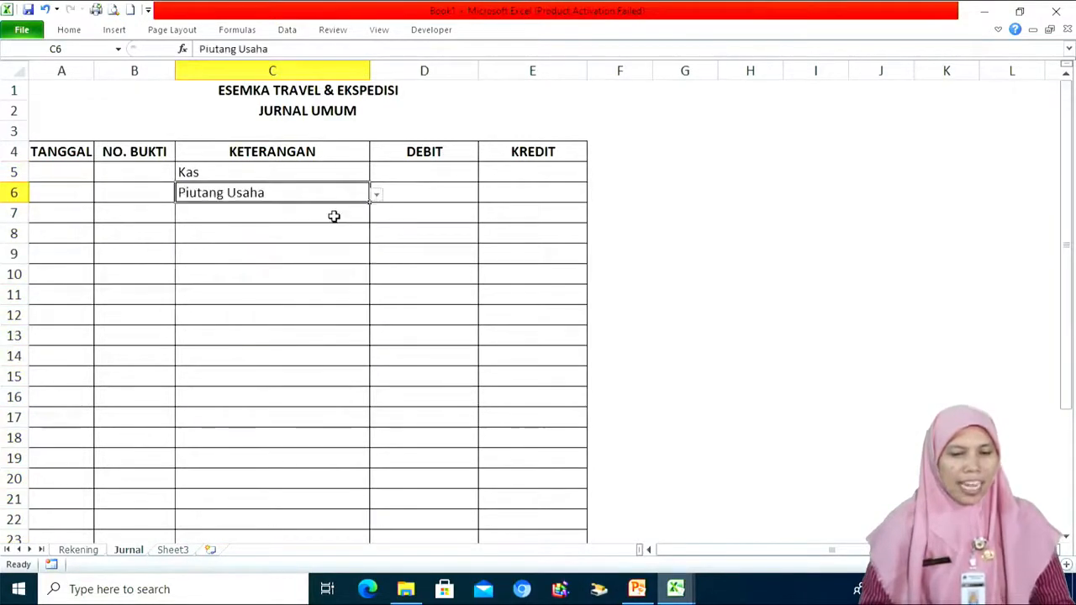
Step: Add the validation input message "Pilih akun yang sesuai!" to the KETERANGAN cells C5:C30
drag(333, 173, 341, 500)
drag(1066, 356, 1059, 165)
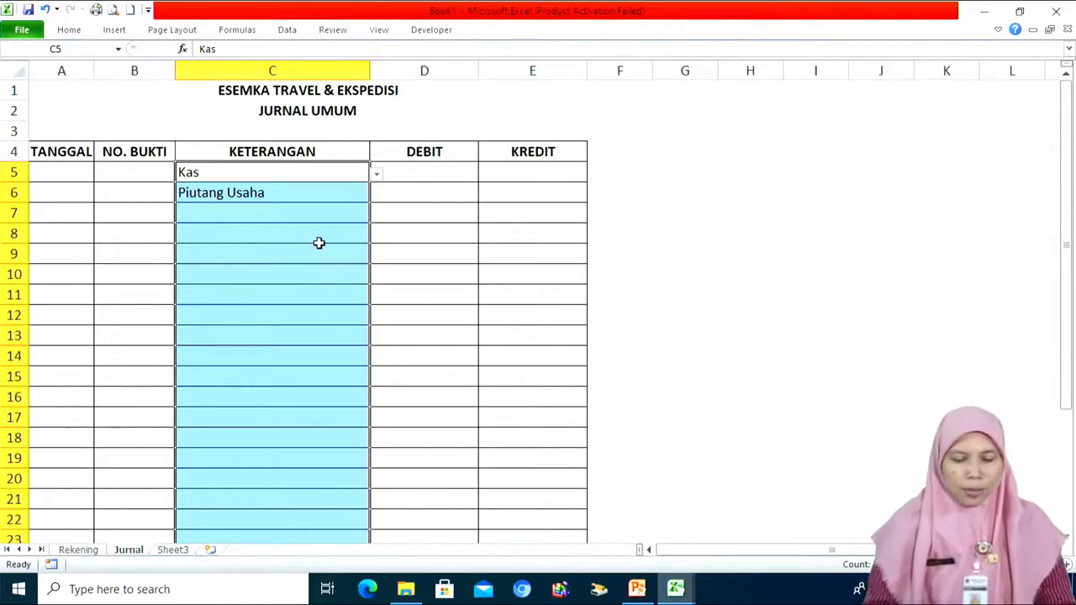
click(289, 31)
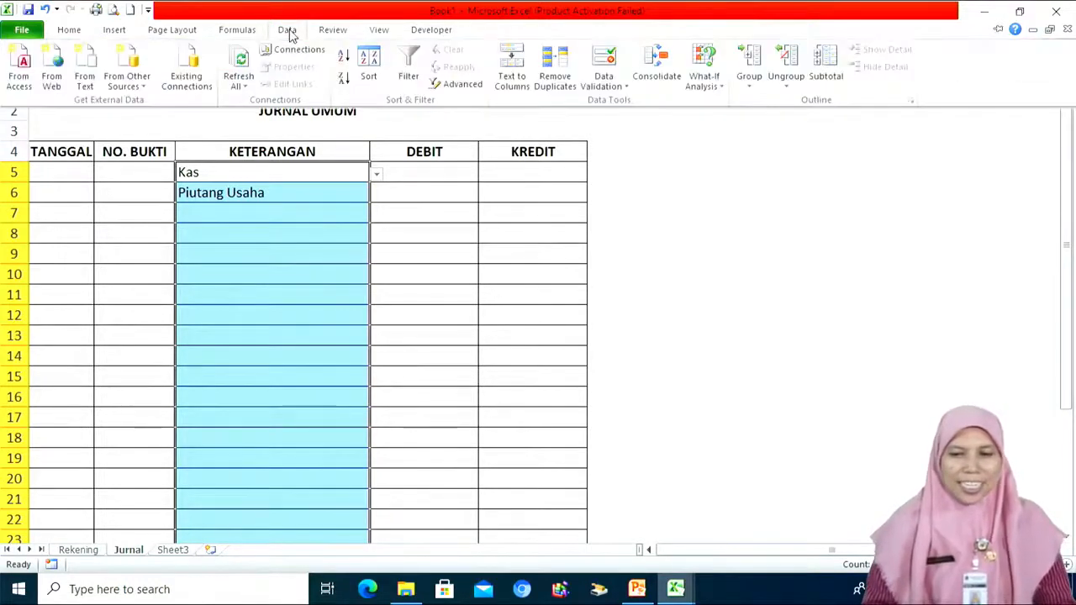
click(604, 84)
click(548, 104)
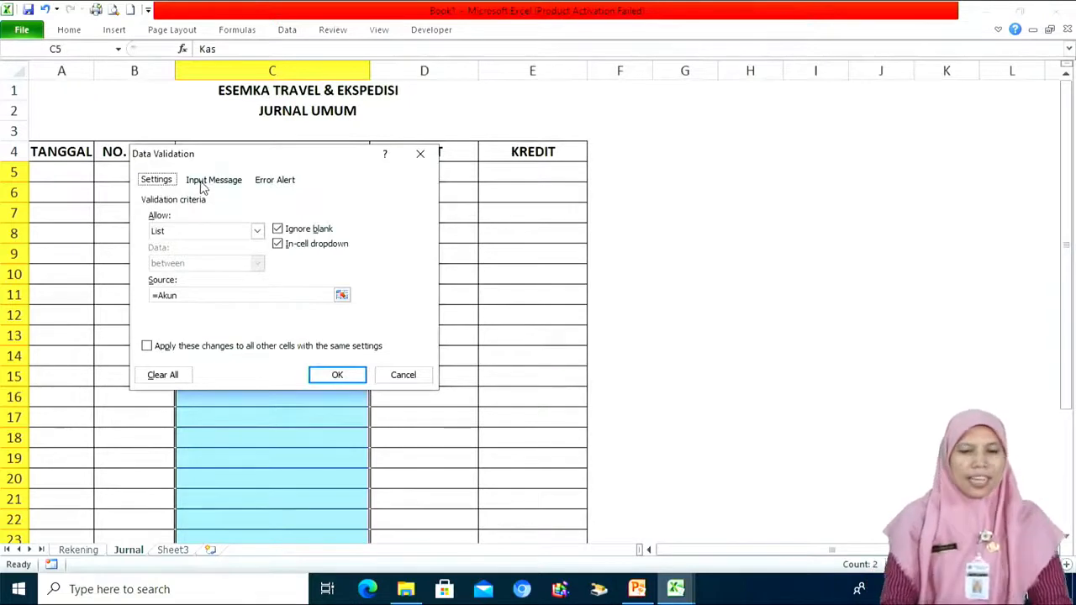
click(201, 181)
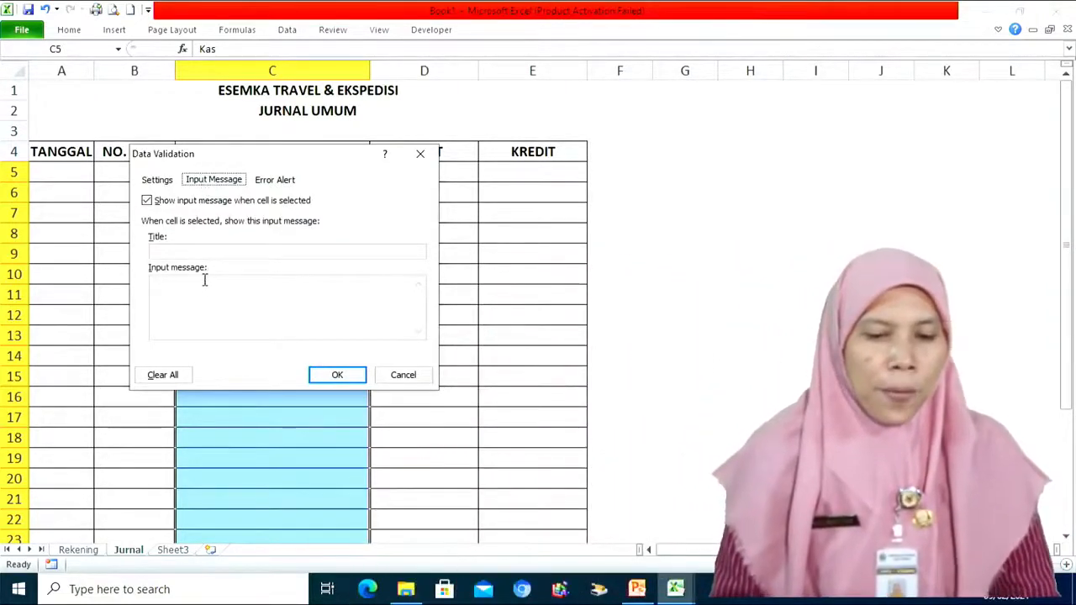
click(205, 281)
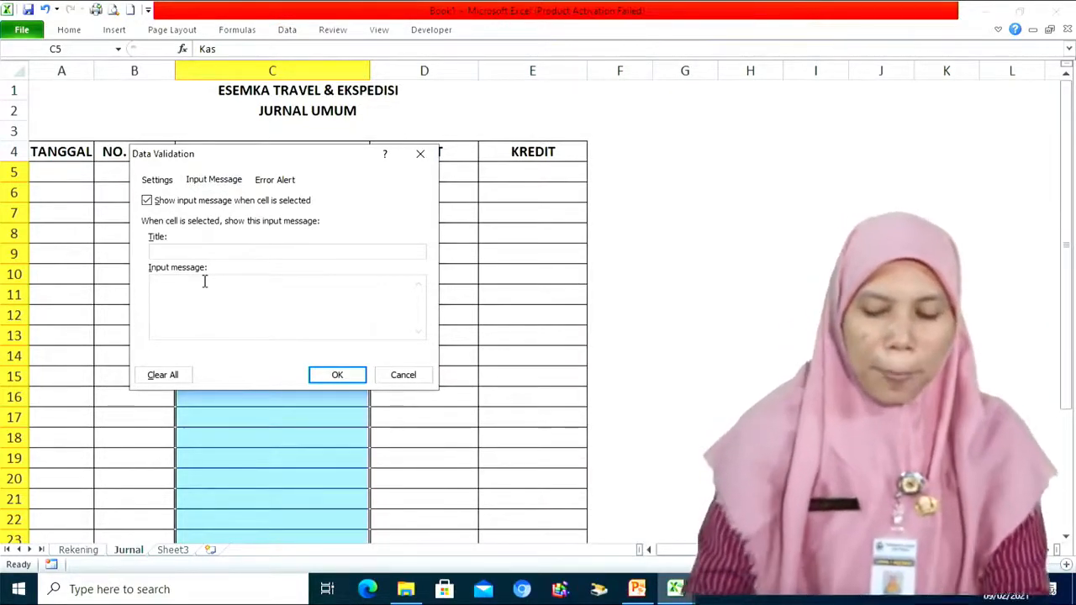
text(Pilih a)
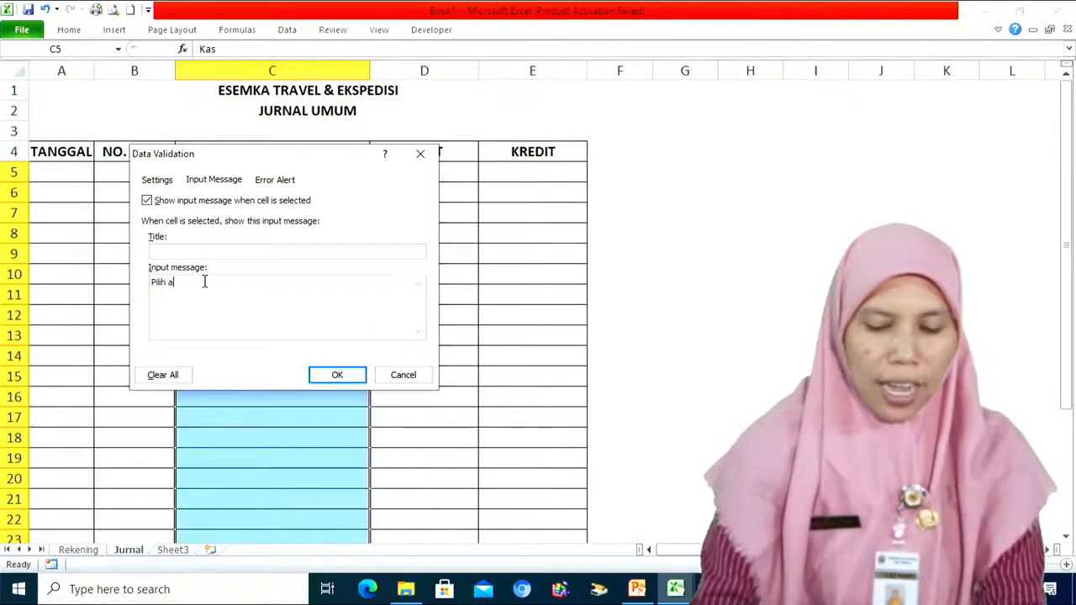
text(kun yang s)
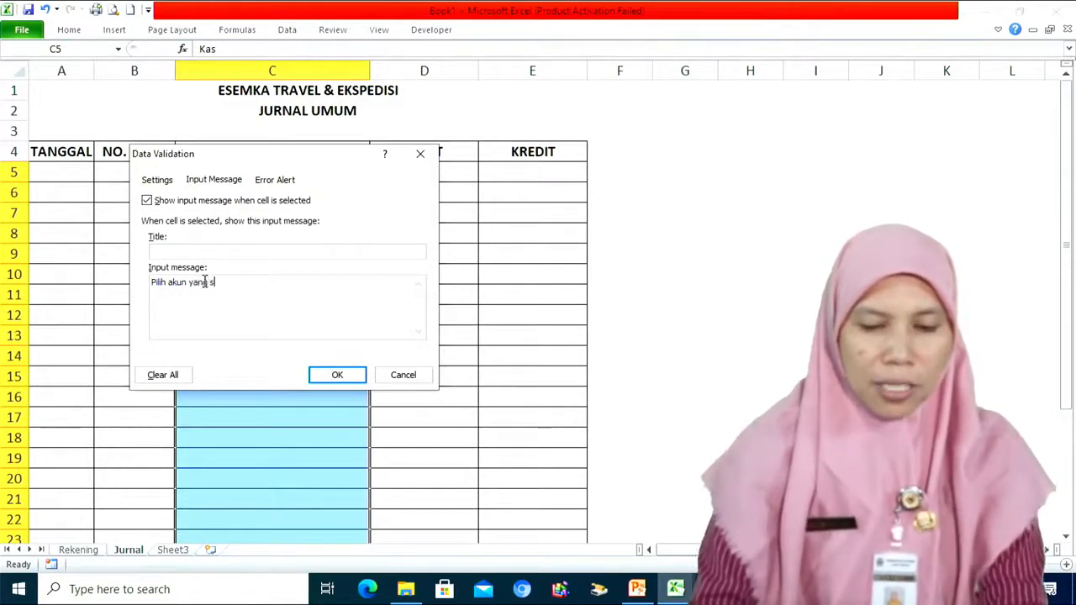
text(esuai)
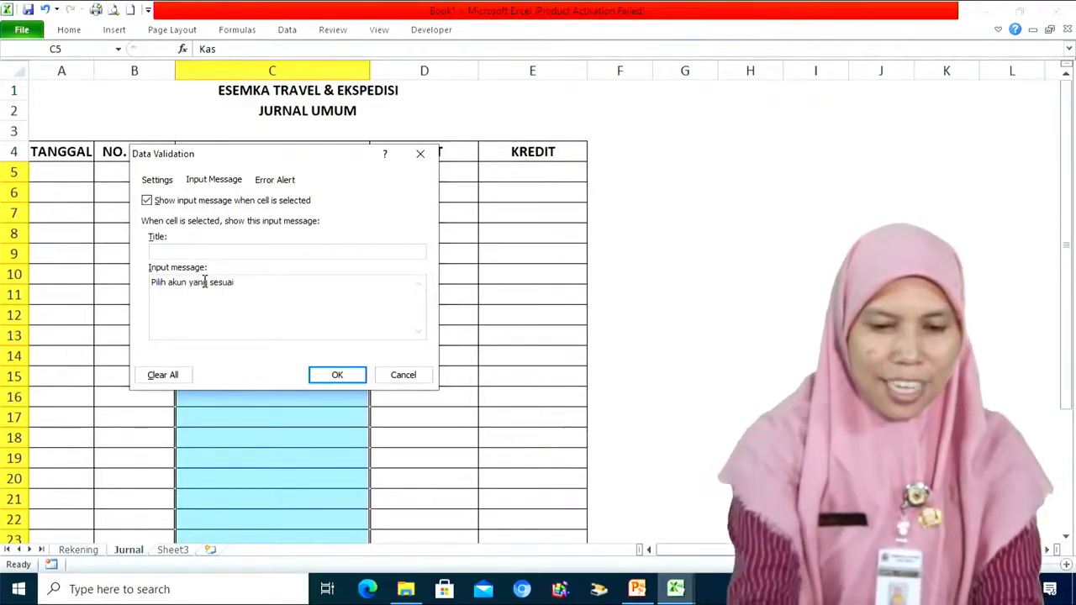
text(!)
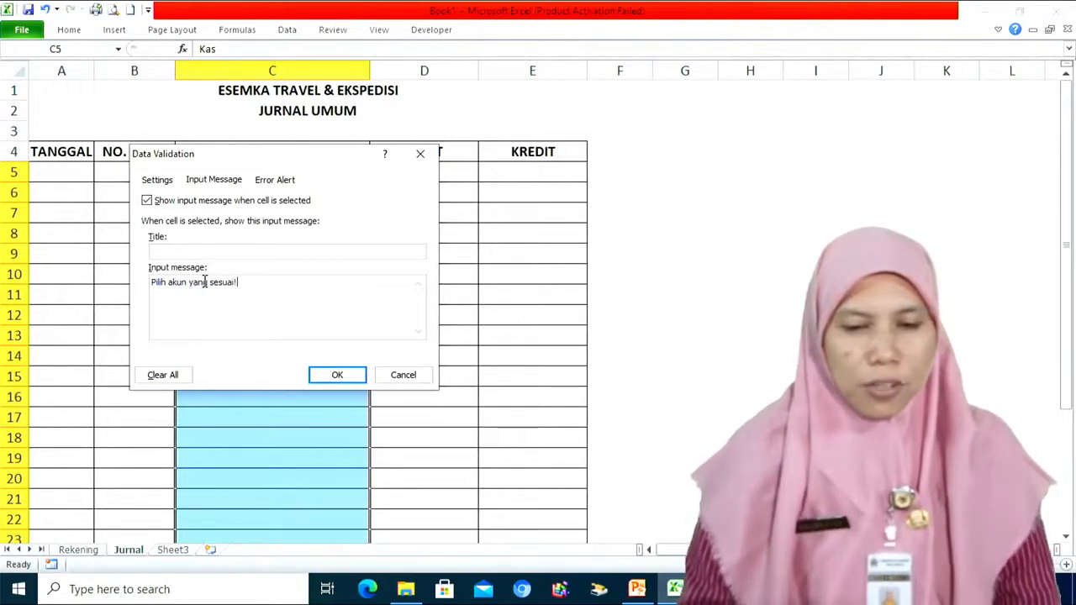
Step: Set the validation's Stop error alert message to "Maaf, Anda keliru!" and apply the validation settings
click(274, 180)
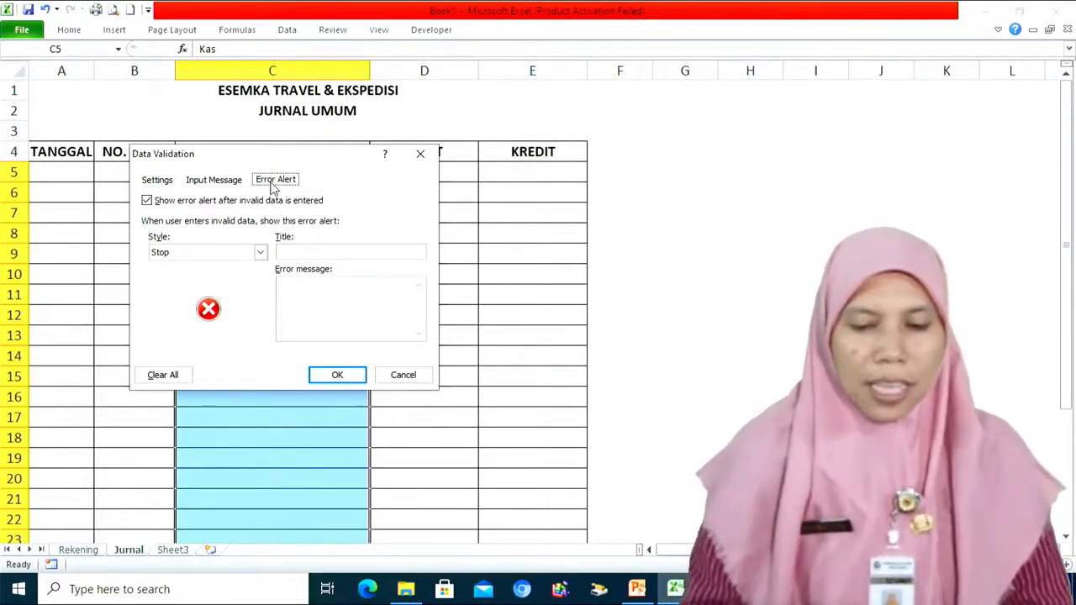
click(314, 286)
text(Ma)
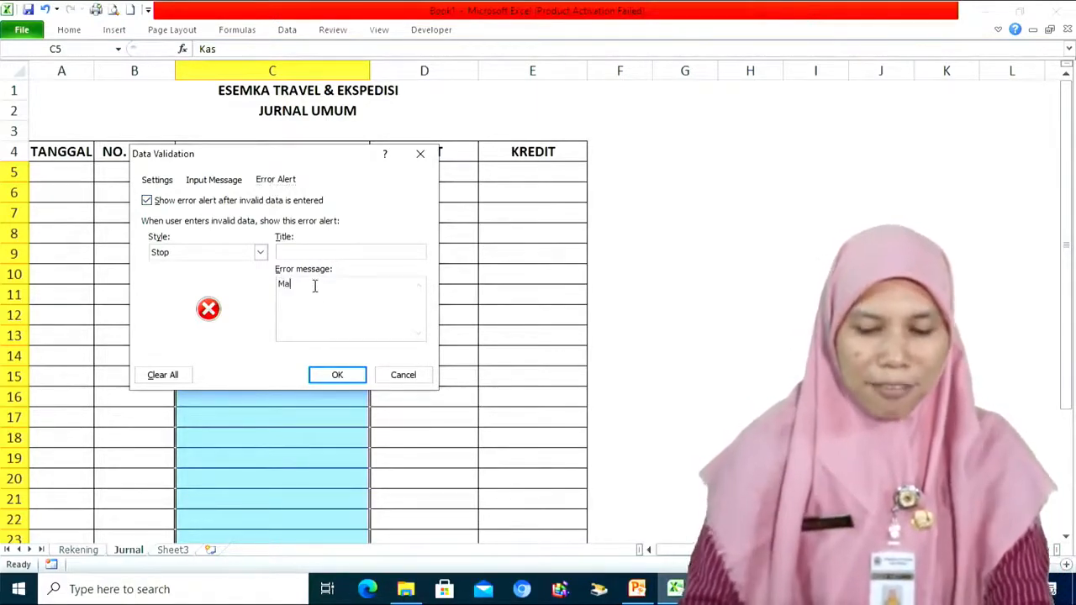
text(af, Anda keliru!)
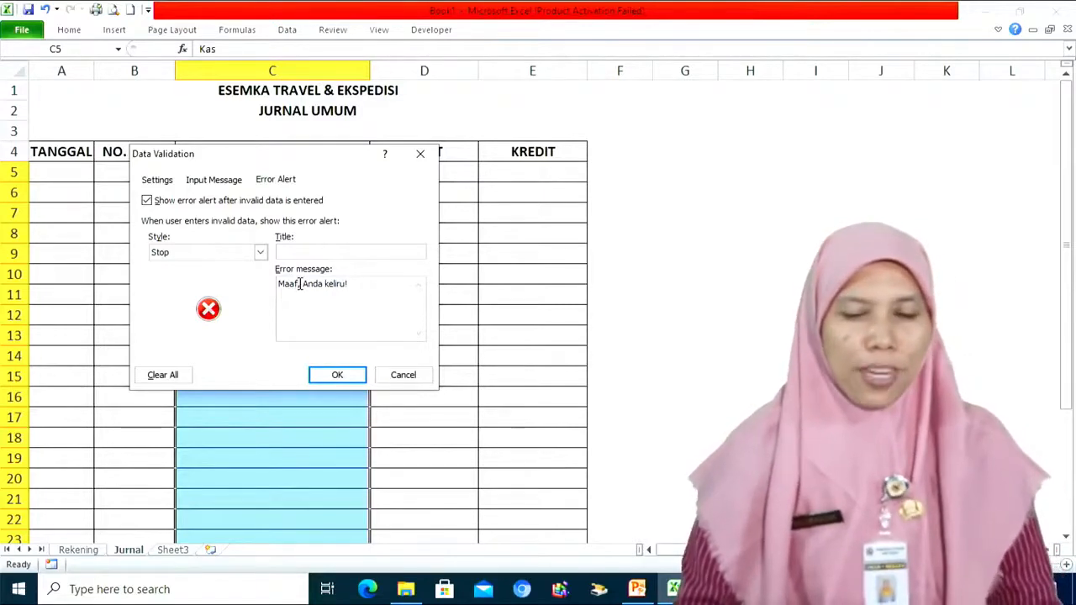
click(348, 375)
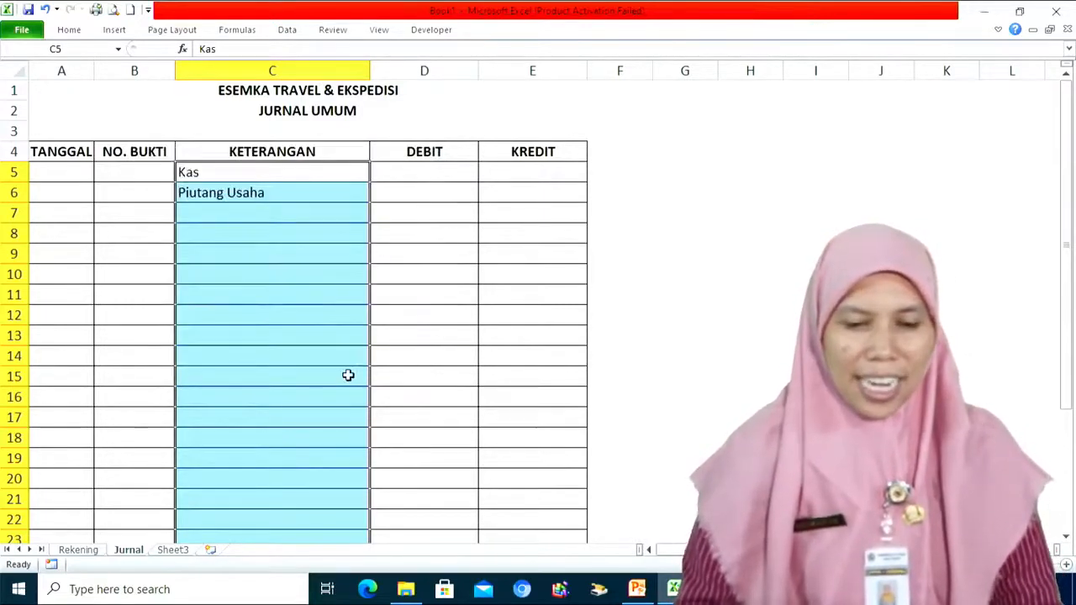
Step: Clear the Piutang Usaha entry from C6
click(320, 195)
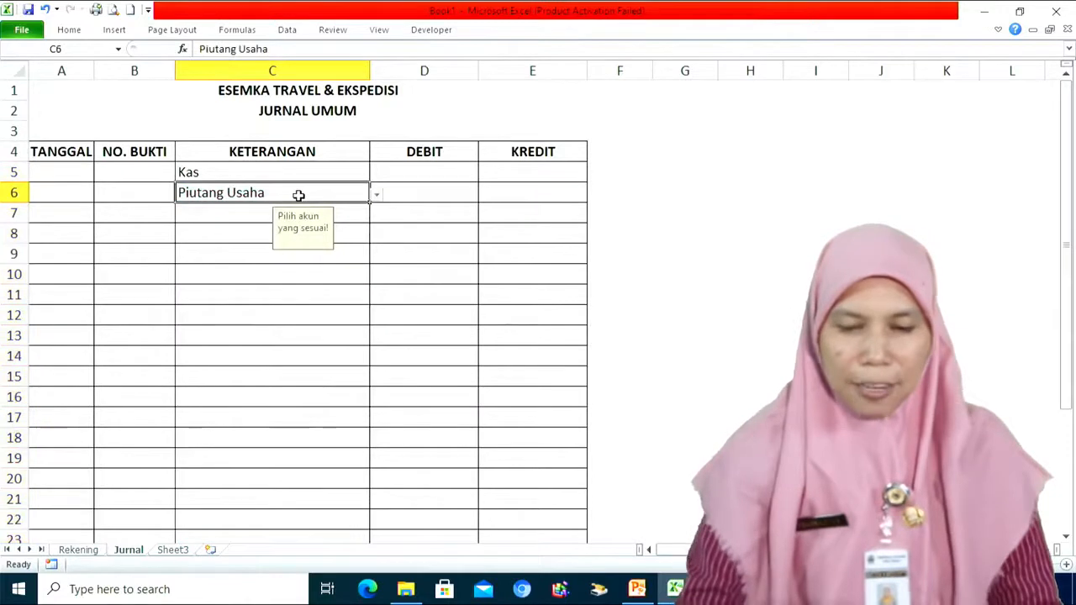
key(Delete)
Step: Try to enter the unlisted account uuuu in C5 to test the validation, and dismiss the alert
click(289, 174)
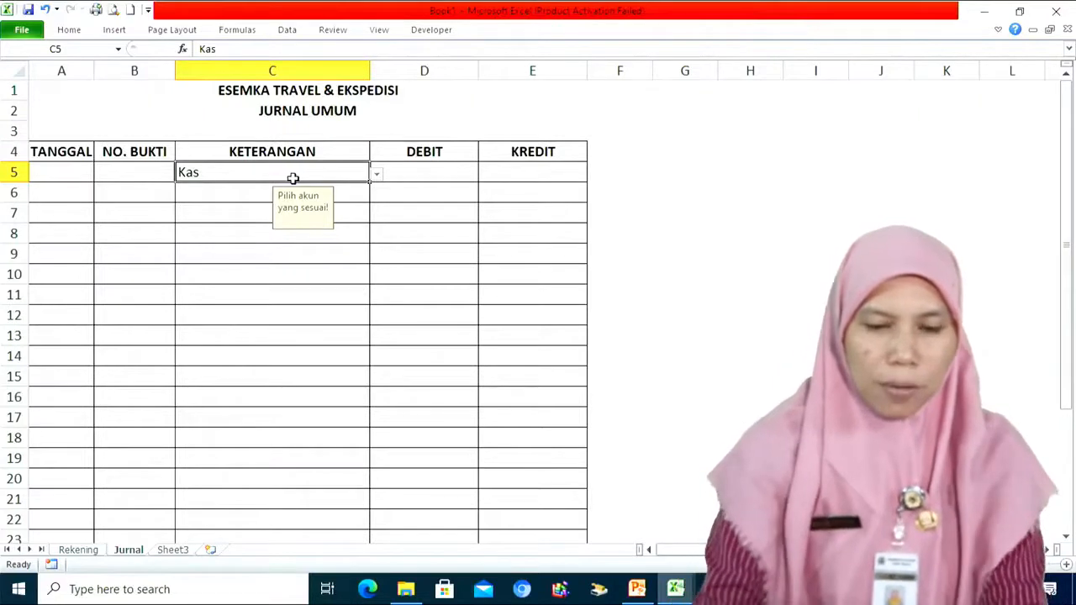
text(uuuu)
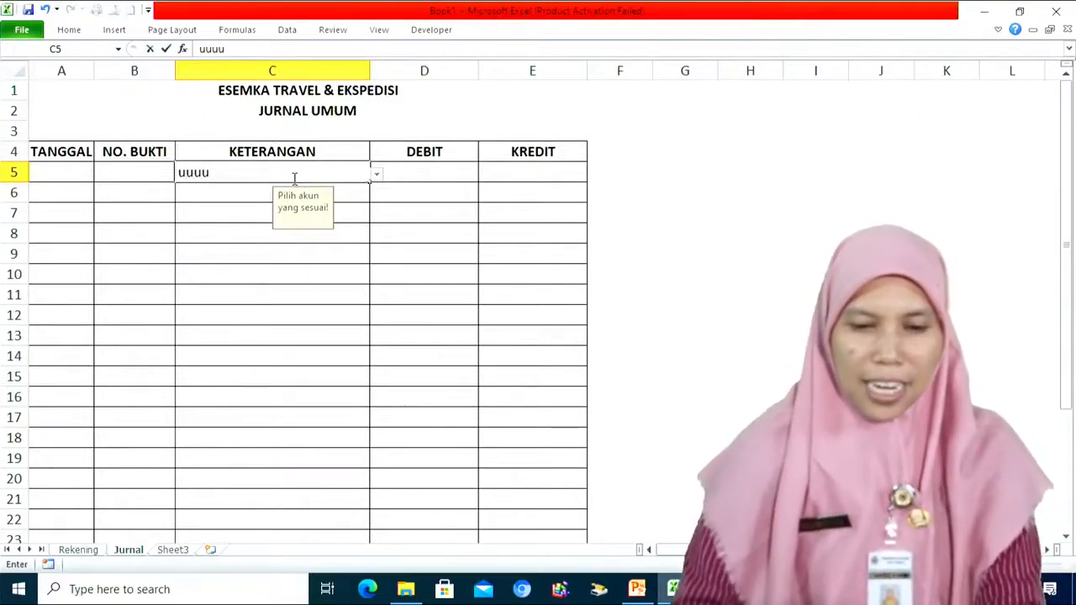
key(Return)
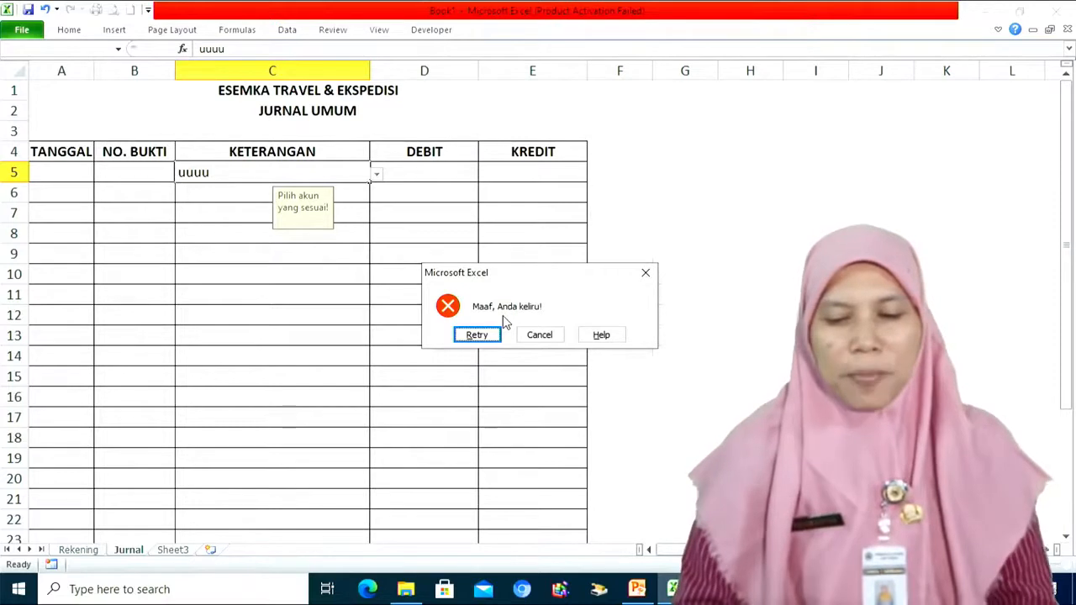
click(646, 274)
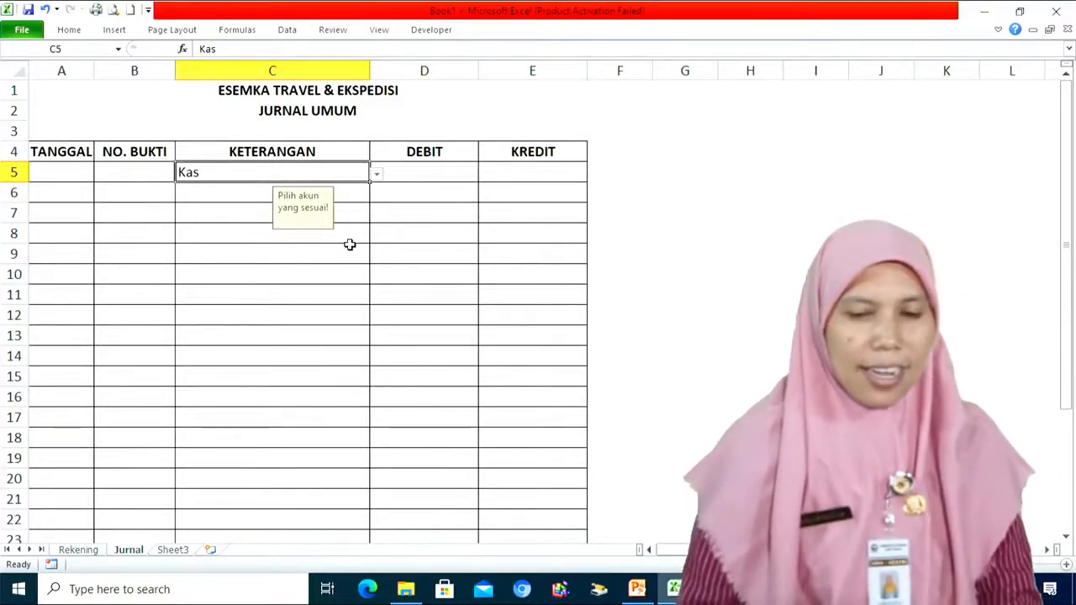
Step: Enter the date 2/4/2020 in A5 and receipt number 1 in B5 for the first journal transaction
drag(266, 88, 273, 124)
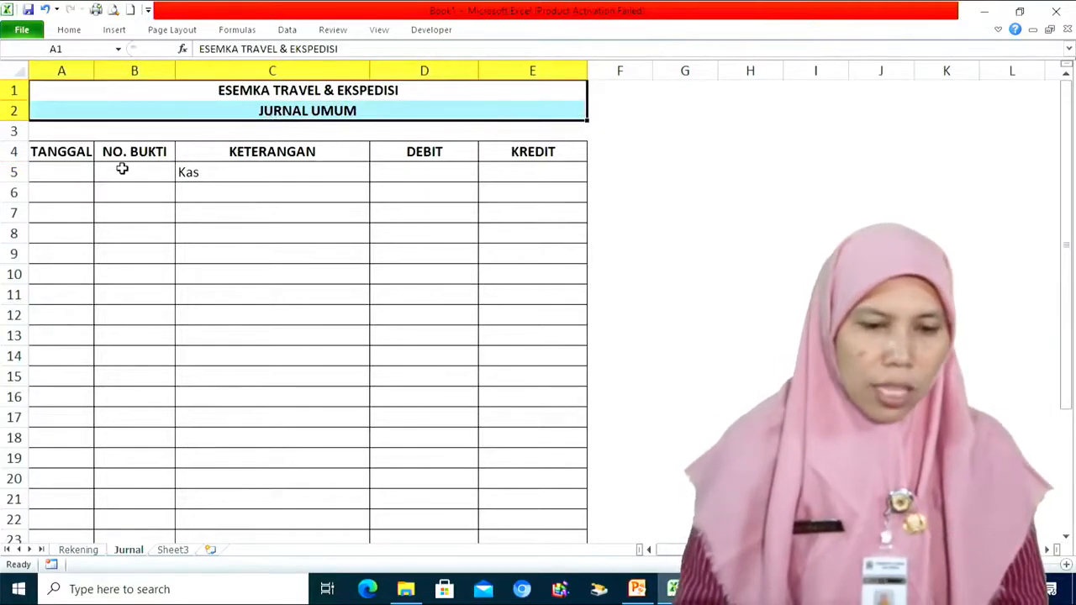
click(58, 178)
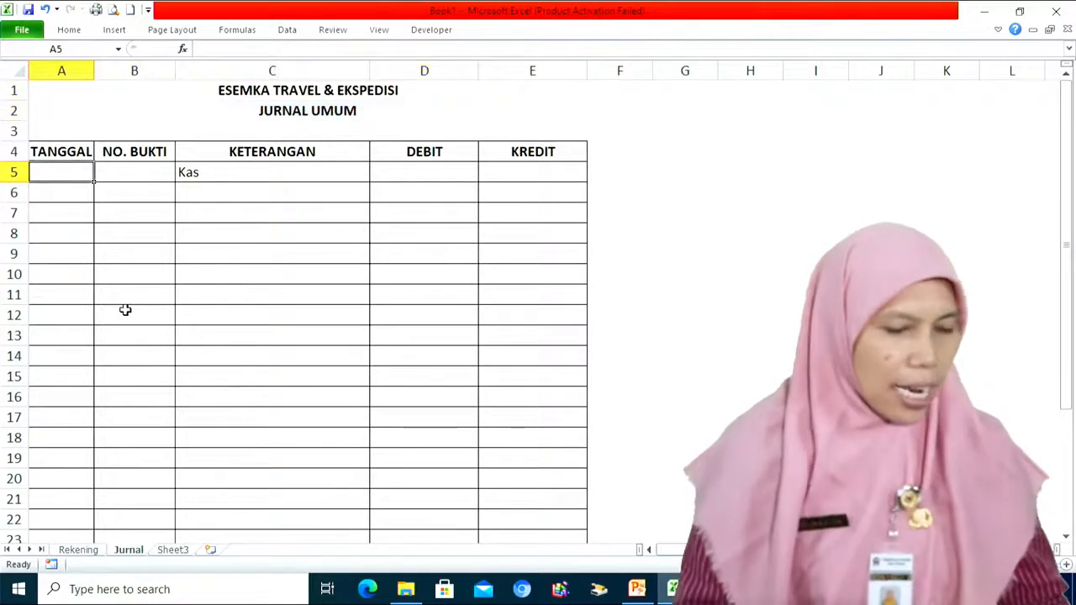
text(2/4/2020)
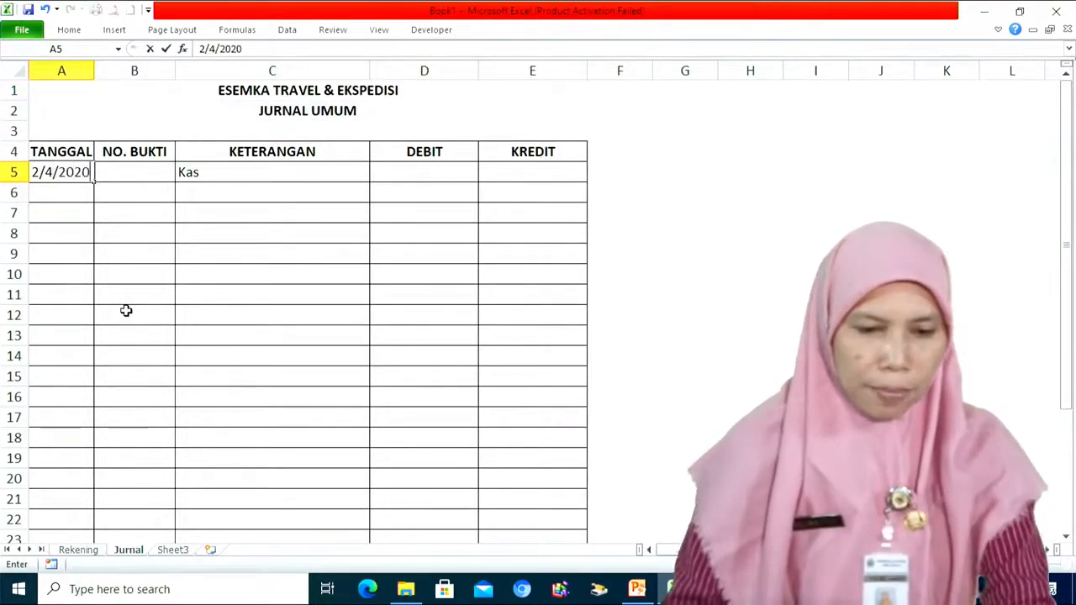
key(Tab)
text(1)
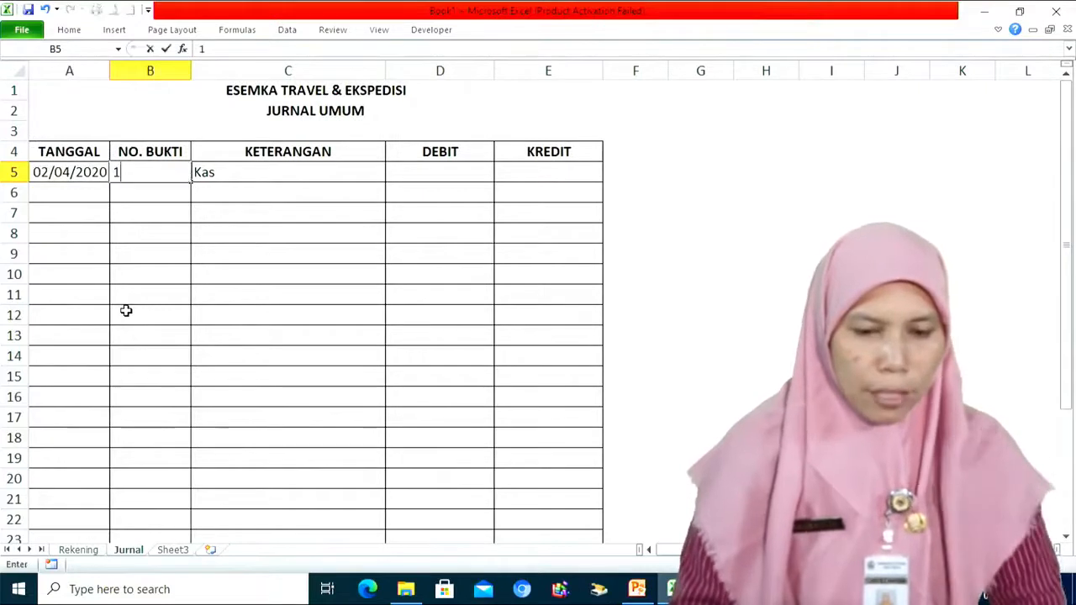
click(229, 172)
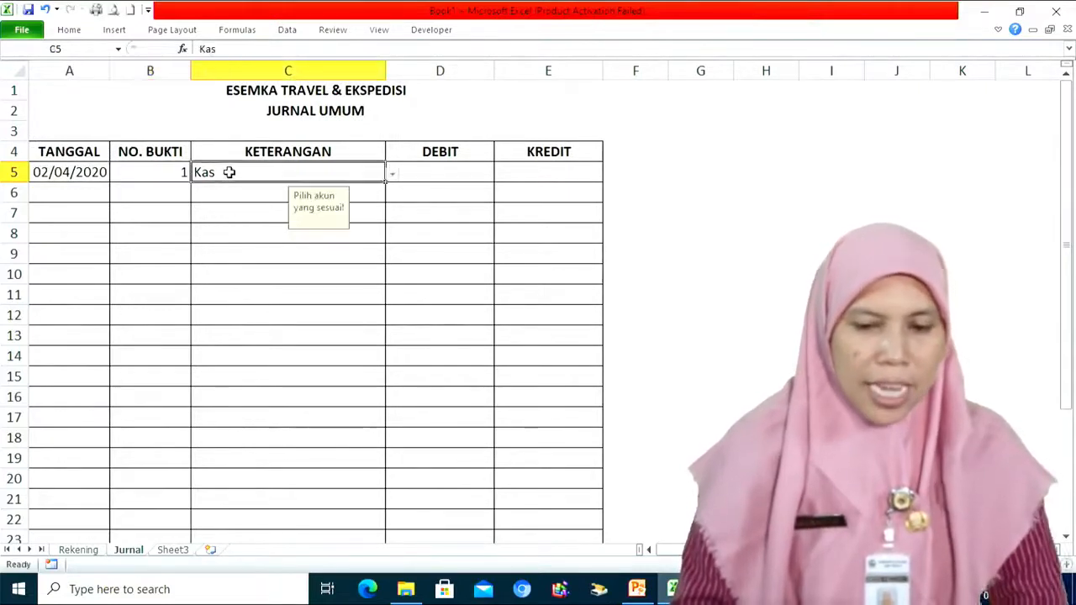
Step: Choose the account Kendaraan from the validation list for KETERANGAN cell C6
click(375, 188)
click(392, 195)
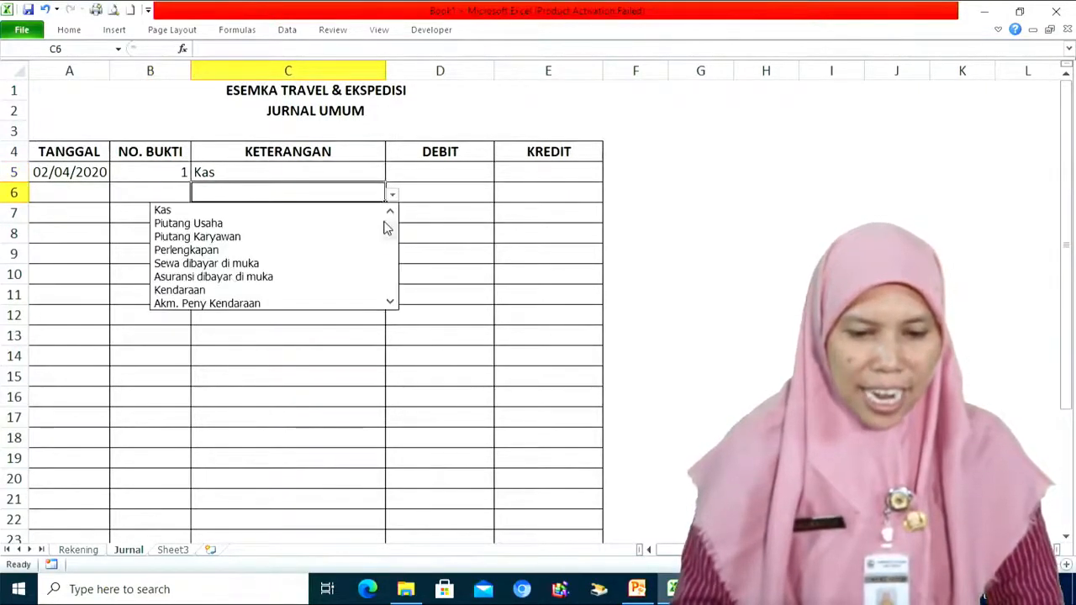
click(275, 289)
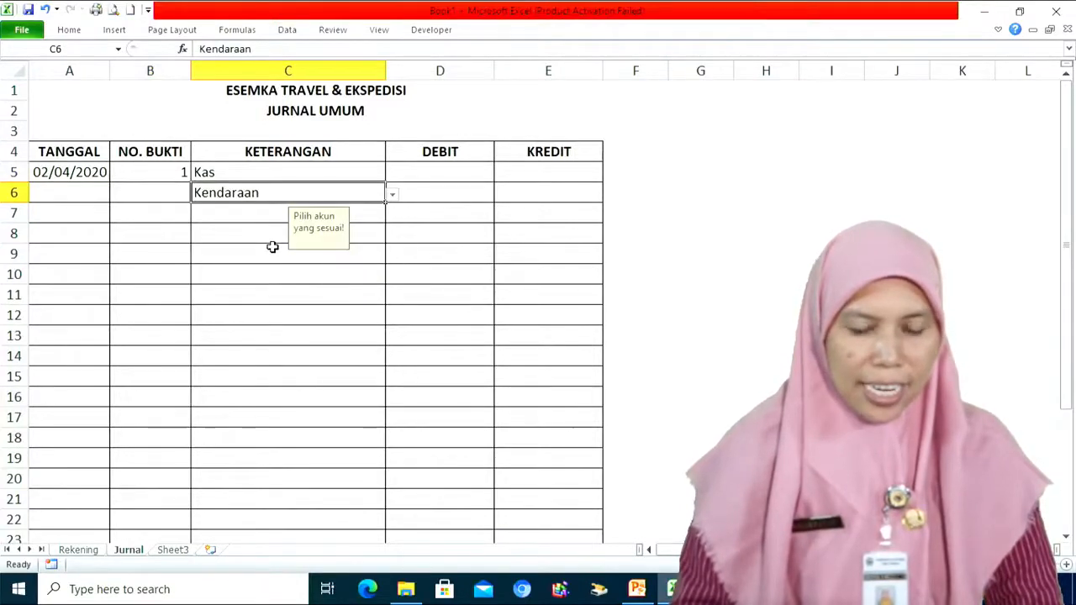
Step: Choose the account Modal Tn. Esemka from the validation list for KETERANGAN cell C7
click(267, 213)
click(391, 216)
drag(390, 244, 392, 326)
click(390, 232)
click(390, 232)
click(390, 232)
click(390, 232)
click(390, 232)
click(390, 232)
click(329, 244)
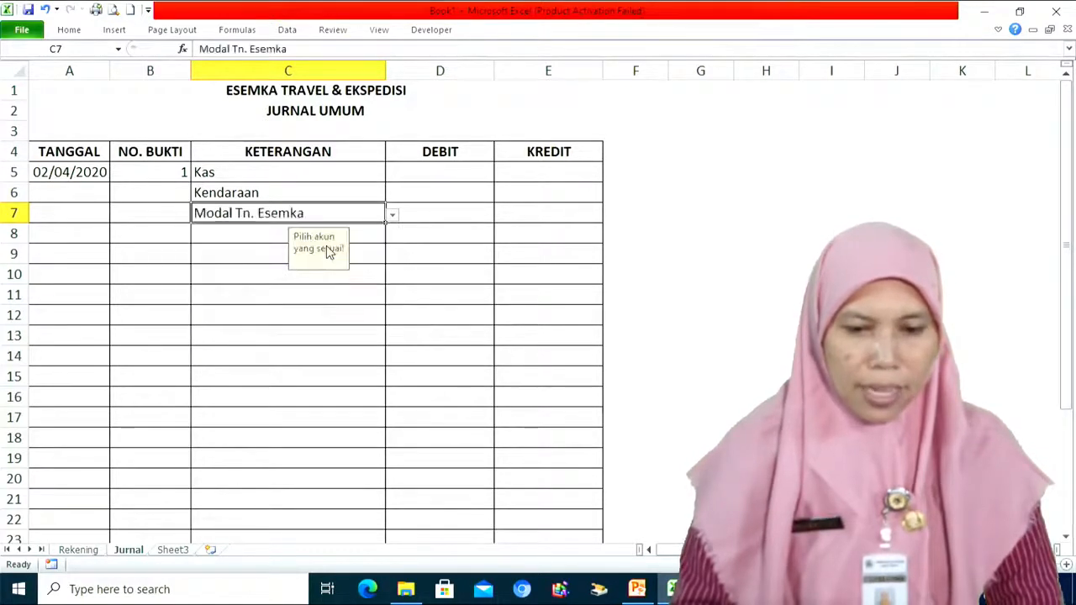
Step: Enter the debit amounts 35000000 for Kas in D5 and 180000000 for Kendaraan in D6
click(435, 168)
text(35000000)
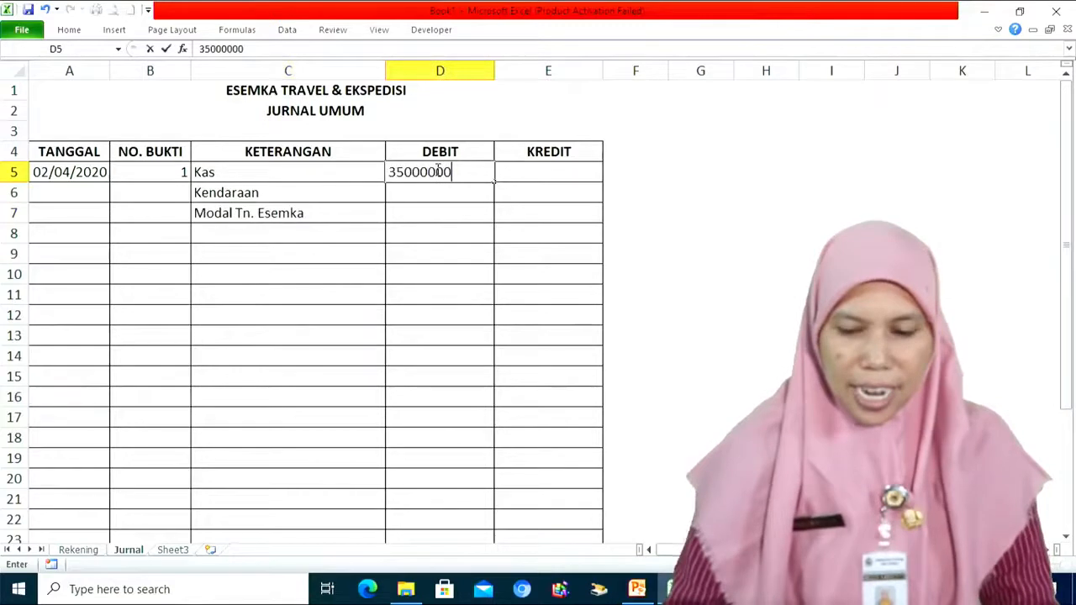
key(Return)
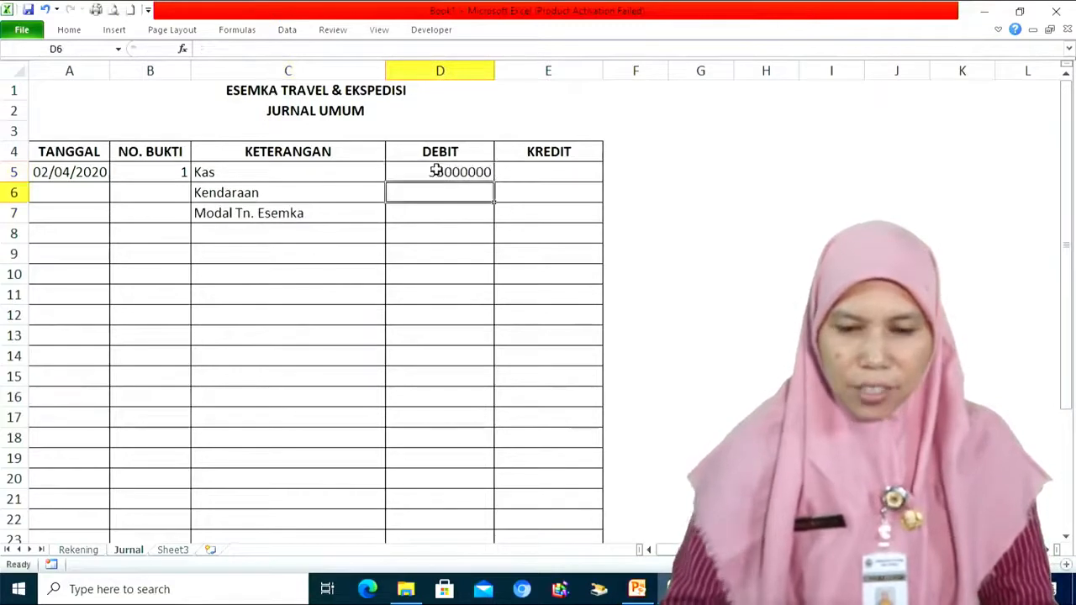
text(180000000)
key(Return)
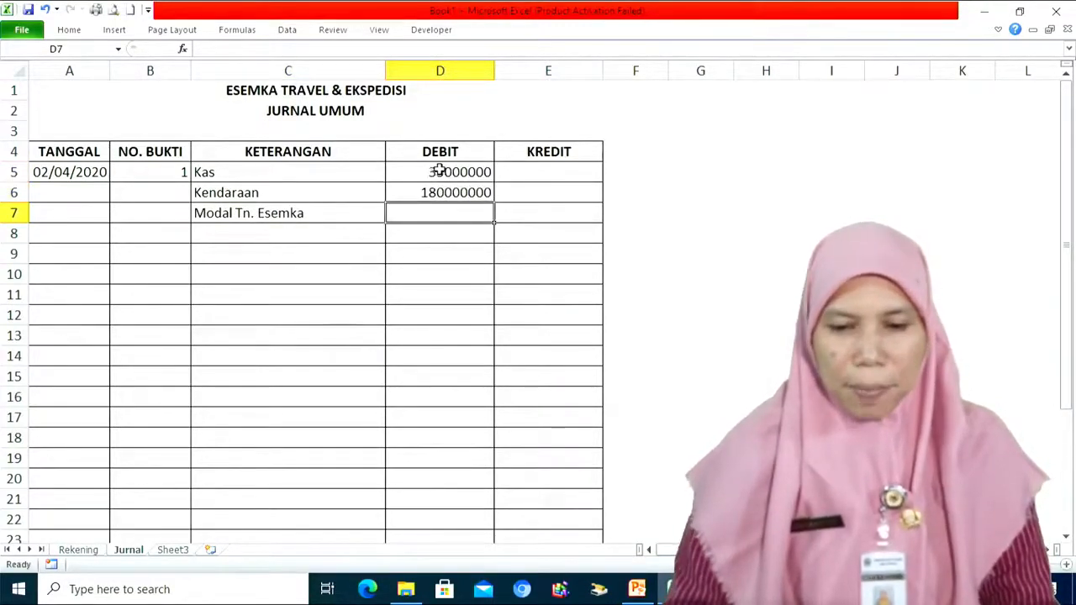
Step: Calculate the Modal Tn. Esemka credit in E7 with the formula =D5+D6
click(541, 212)
text(=)
click(463, 174)
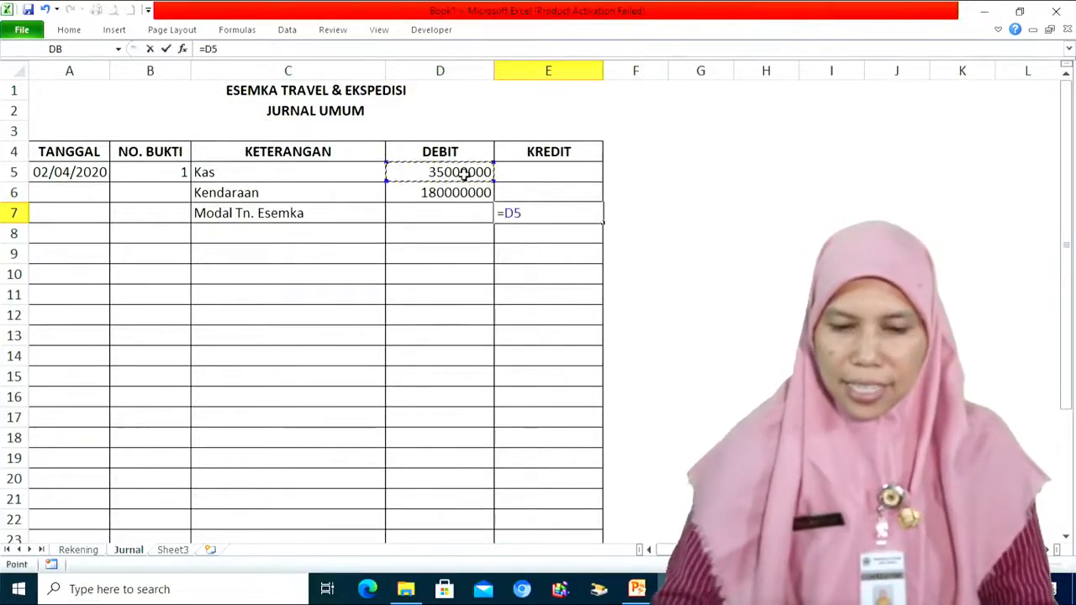
text(+)
click(439, 192)
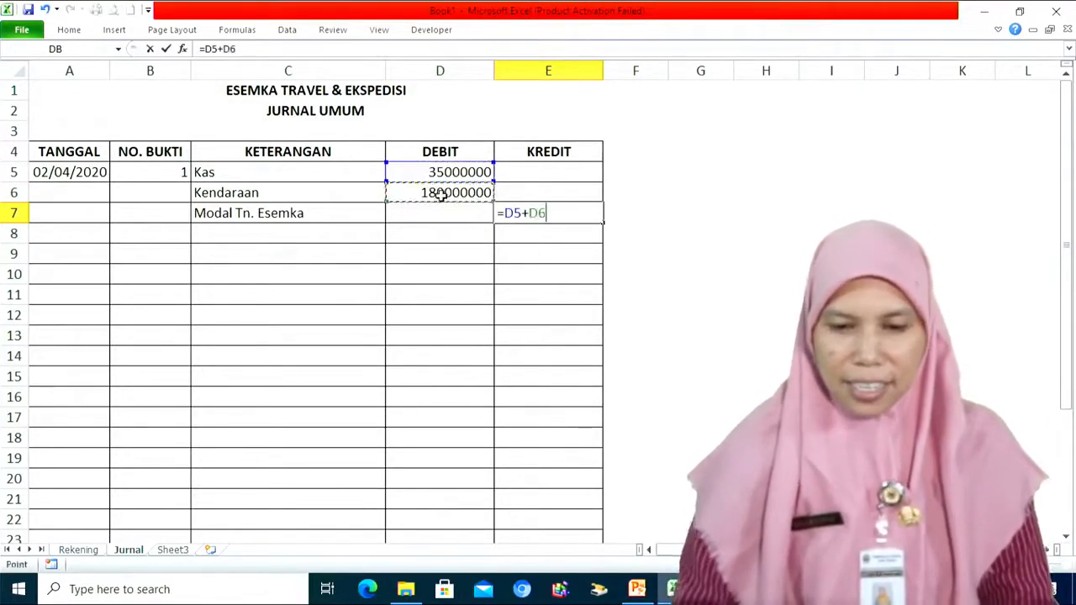
key(Return)
Step: Format the DEBIT and KREDIT cells D5:E30 with thousands separators and no decimals
click(440, 174)
drag(439, 174, 524, 459)
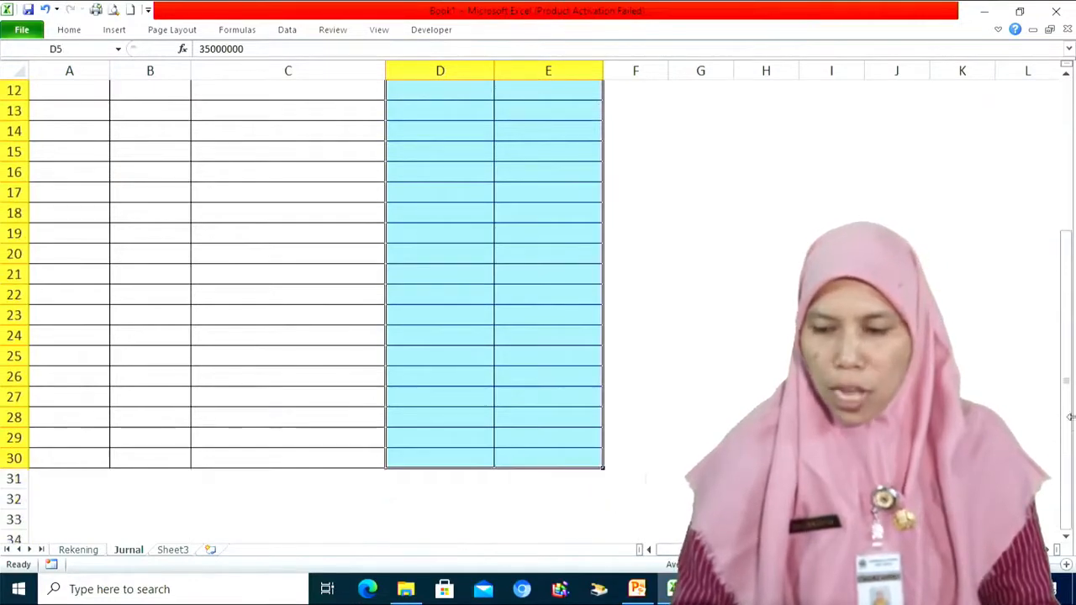
drag(1069, 418, 1063, 277)
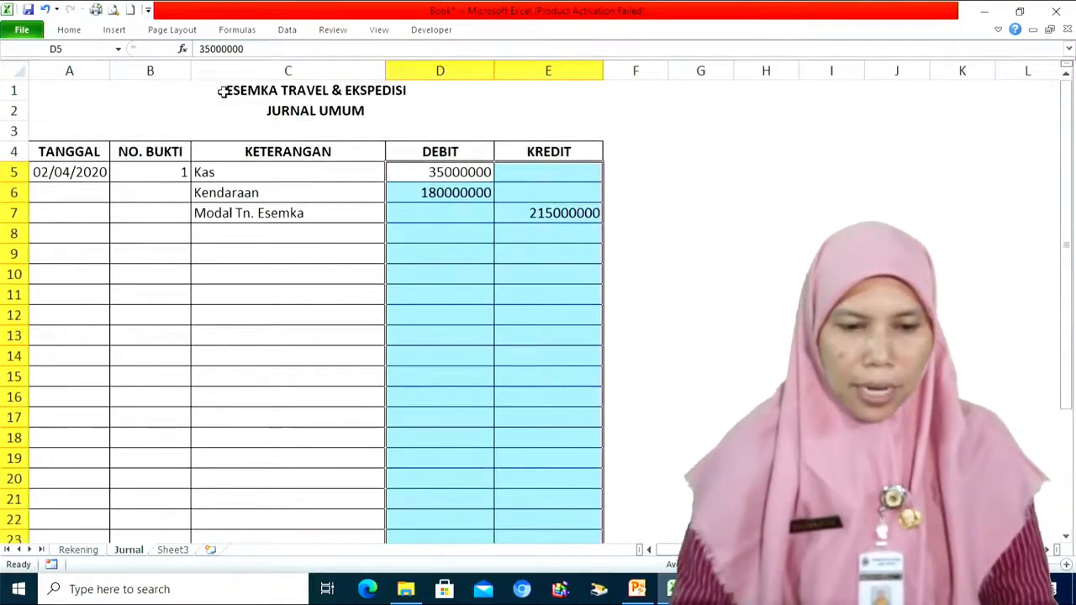
click(73, 32)
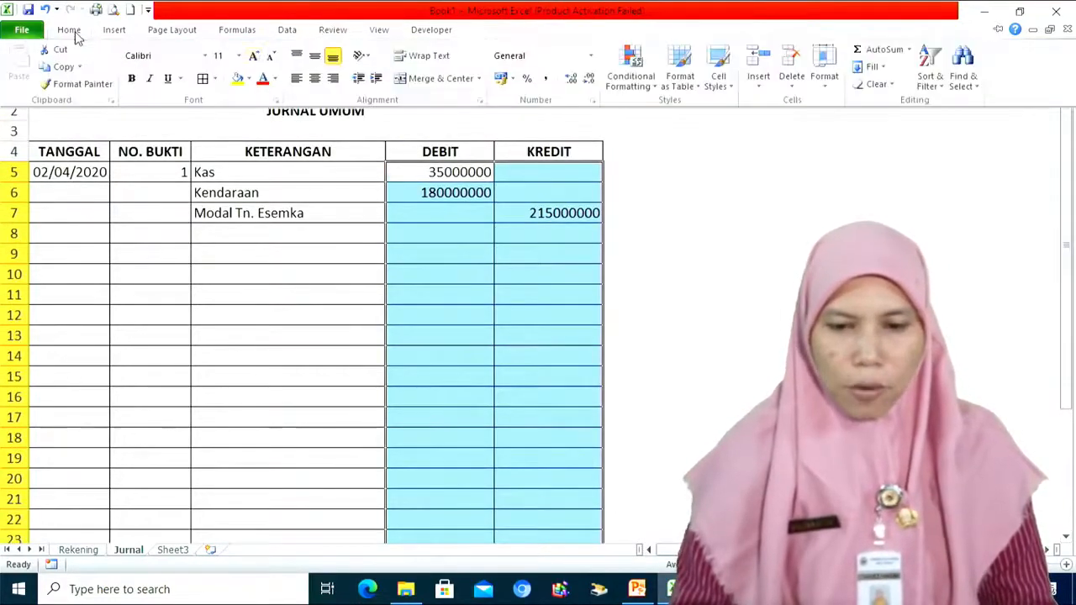
click(546, 79)
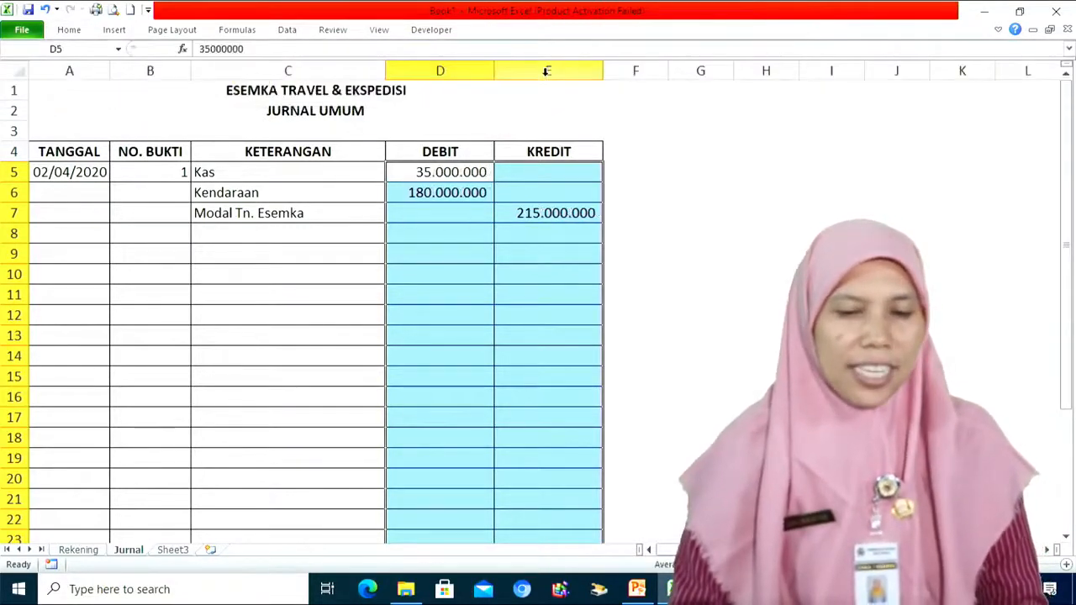
Step: Enter the date 5/4/2020 in A8 and receipt number 2 in B8 for the second transaction
click(67, 233)
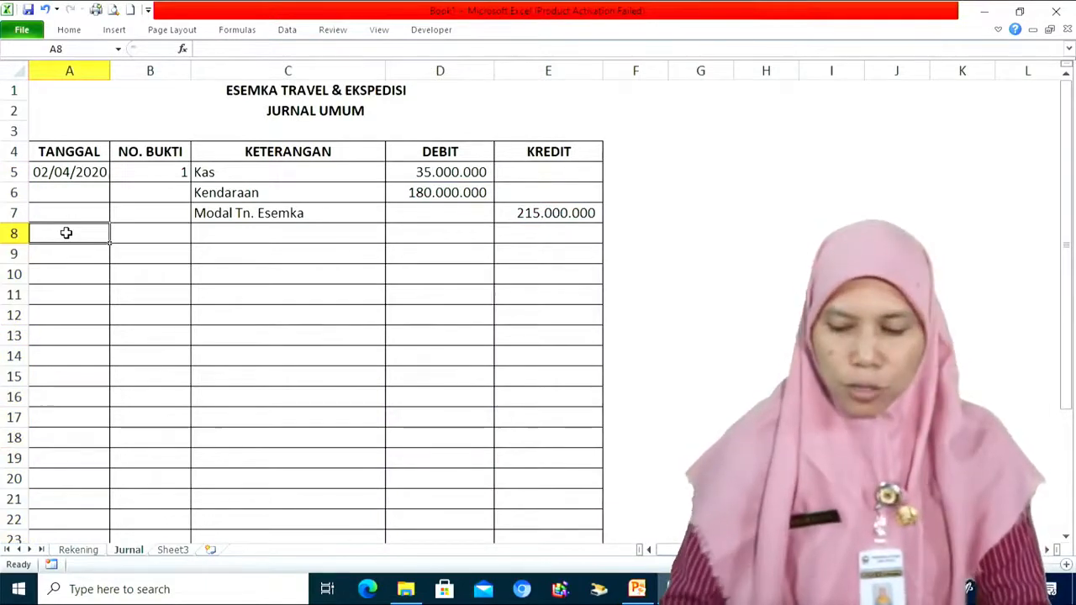
text(5/4/)
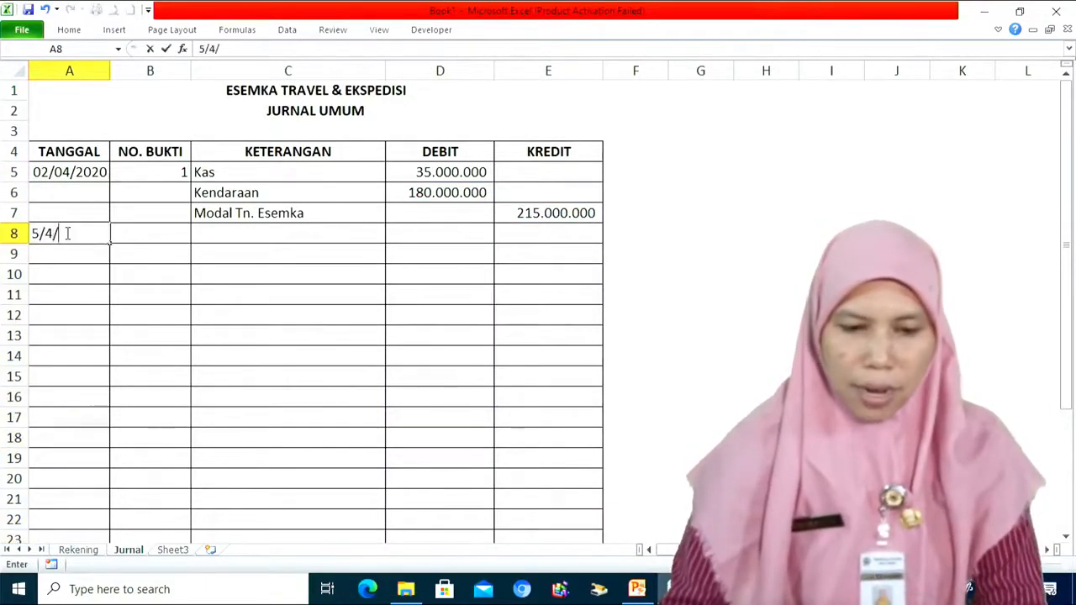
text(2020)
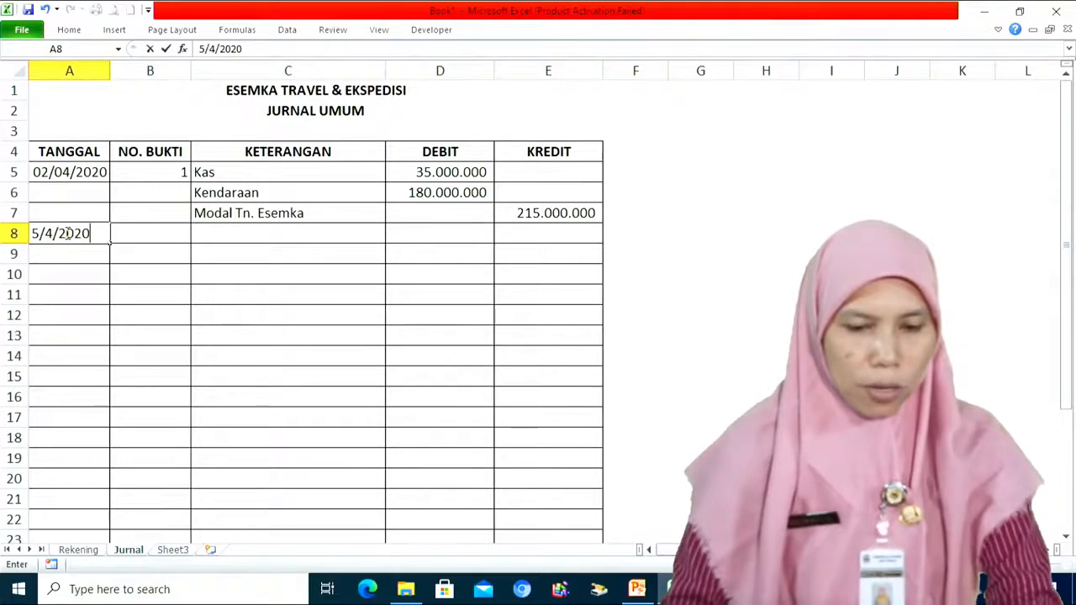
key(Tab)
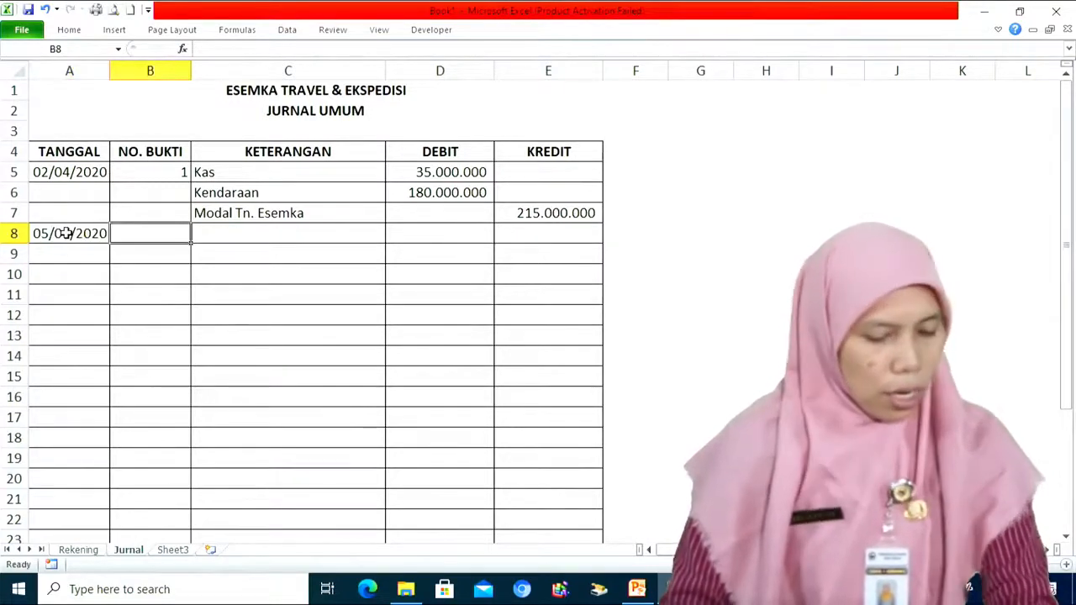
text(2)
key(Tab)
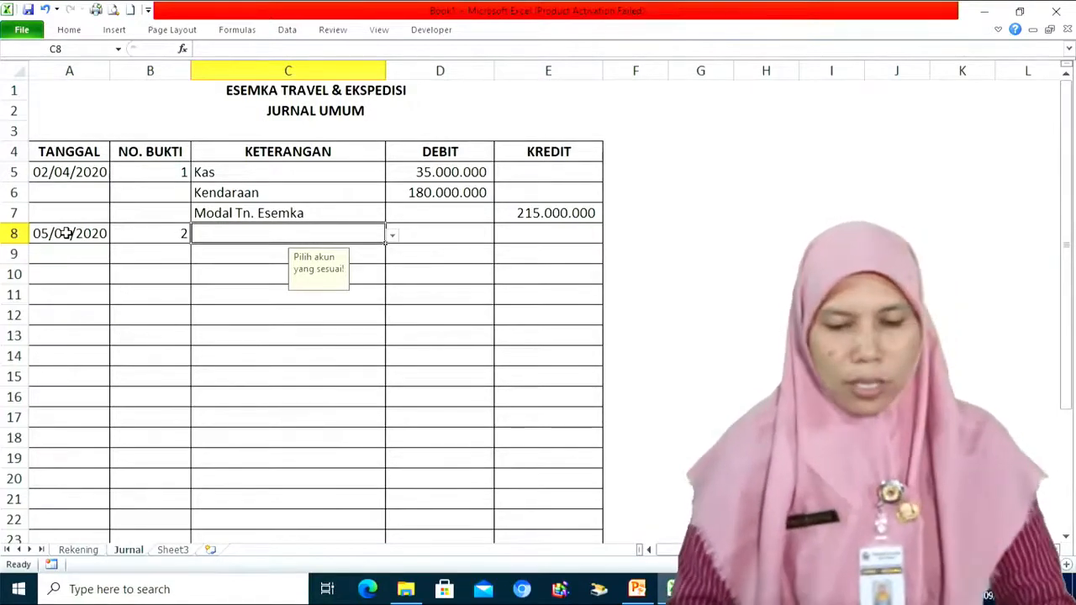
Step: Choose the accounts Sewa dibayar di muka for C8 and Kas for C9 from the validation list
click(391, 236)
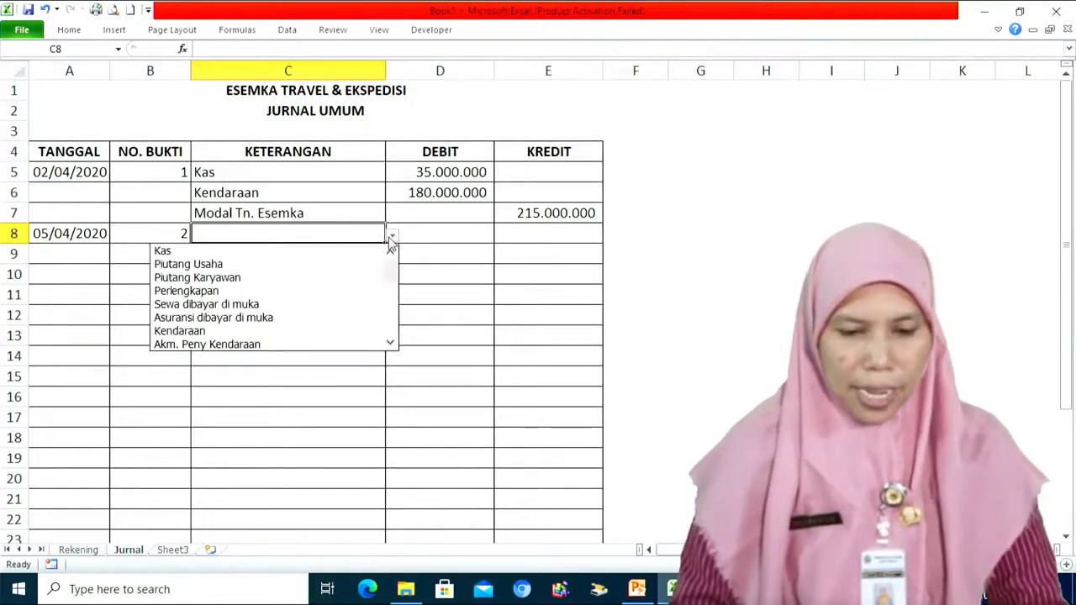
click(304, 304)
click(263, 258)
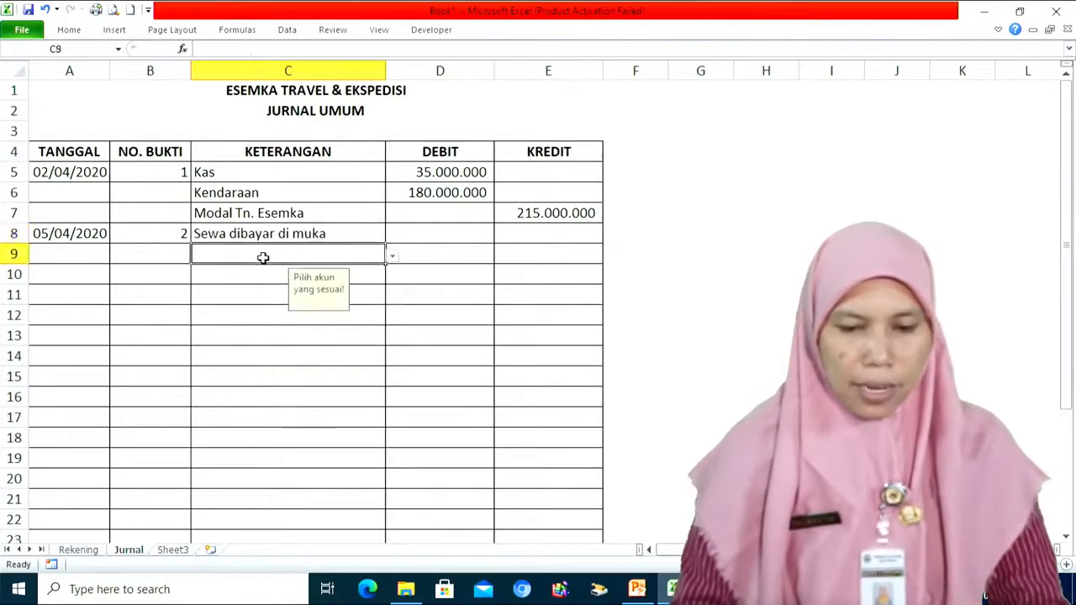
click(391, 257)
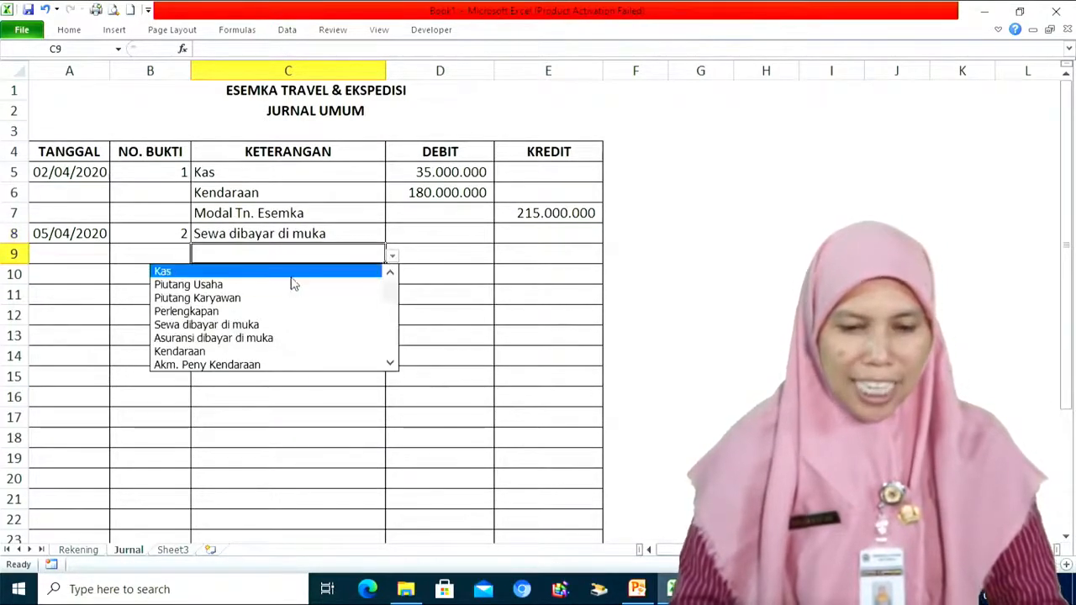
click(293, 273)
Step: Enter the debit 7600000 in D8 and link the Kas credit in E9 to it with =D8
click(433, 232)
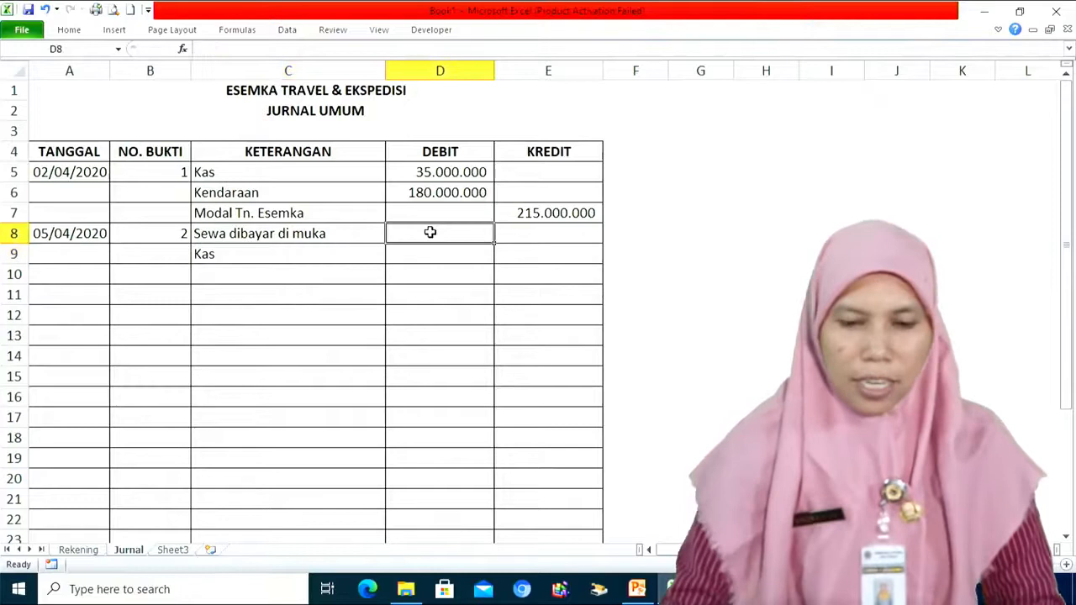
text(7.600.000)
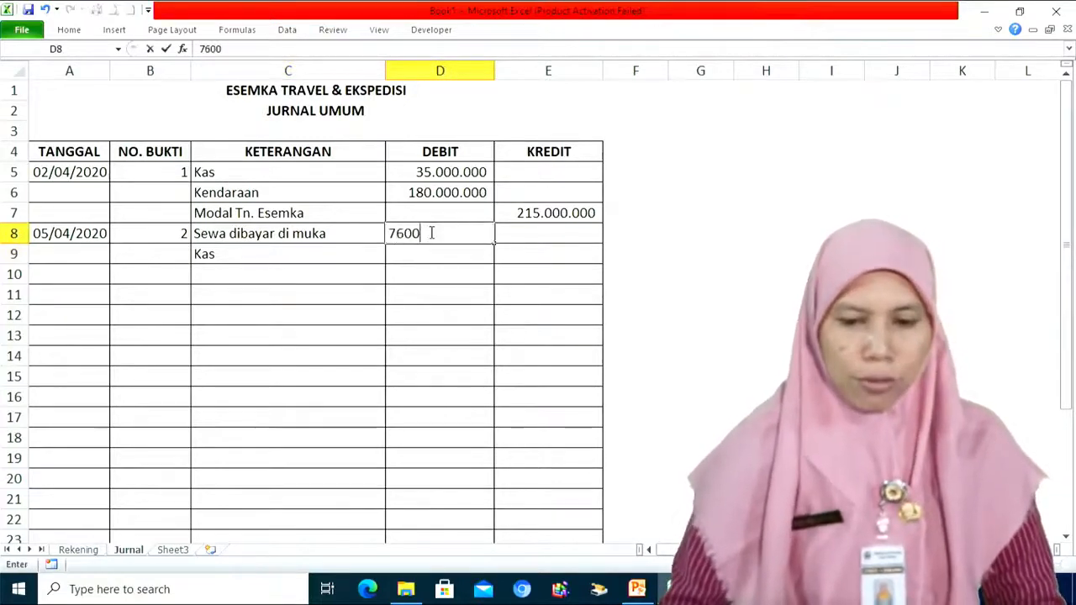
key(Return)
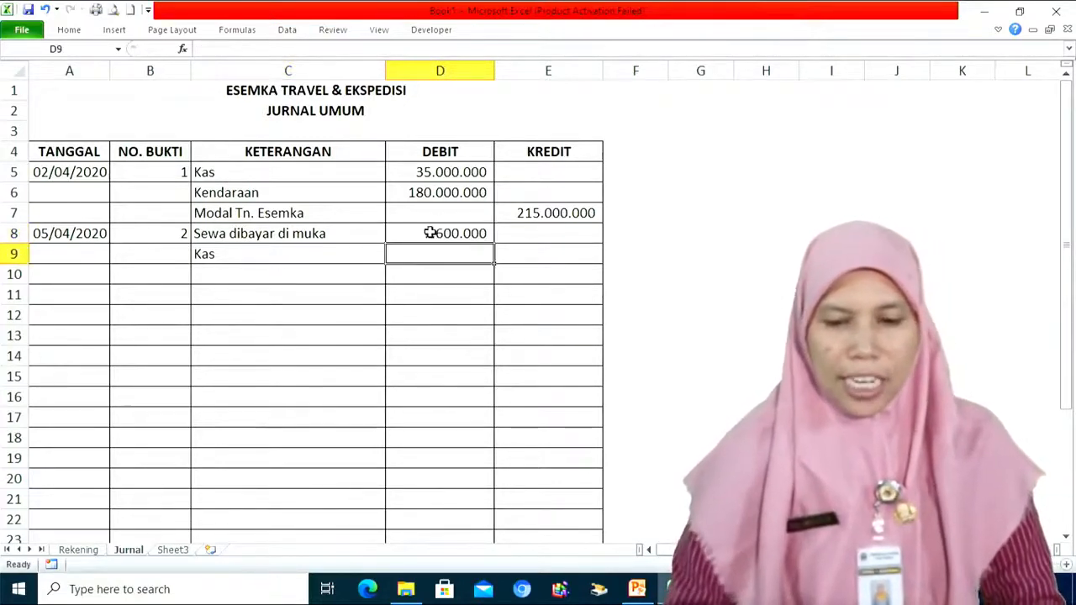
click(514, 252)
text(=)
click(469, 239)
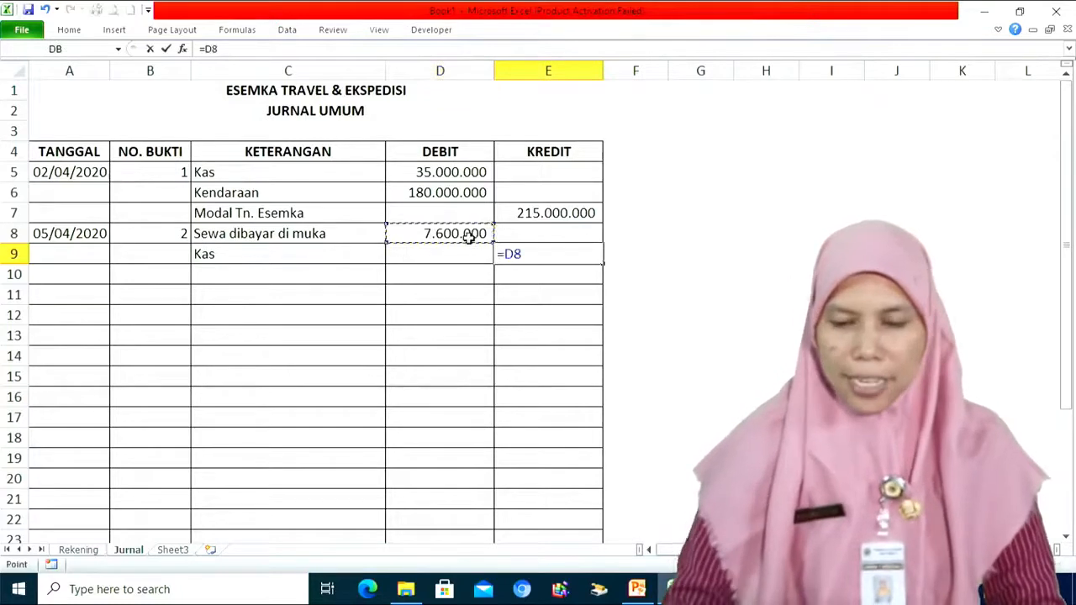
key(Return)
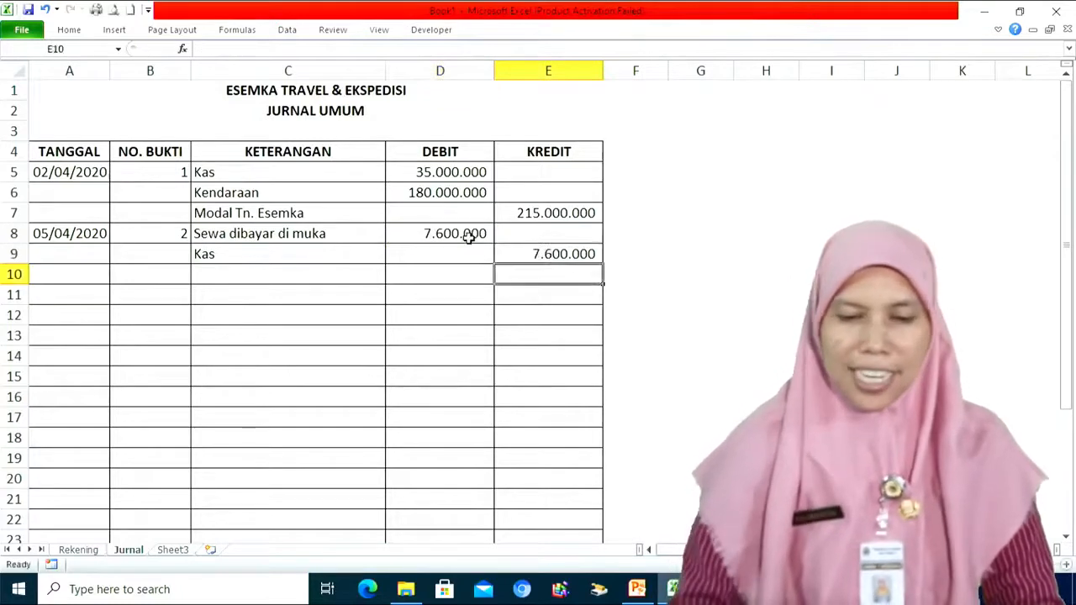
Step: Enter the date 8/4/2020 in A10 and receipt number 3 in B10 for the third transaction
click(43, 278)
text(8/4/2020)
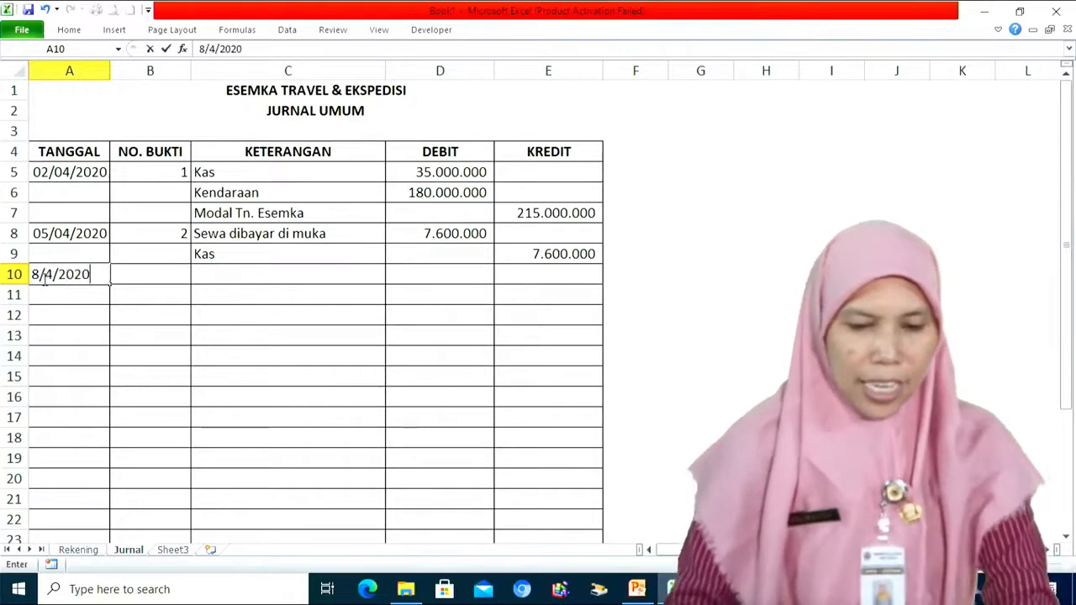
key(Tab)
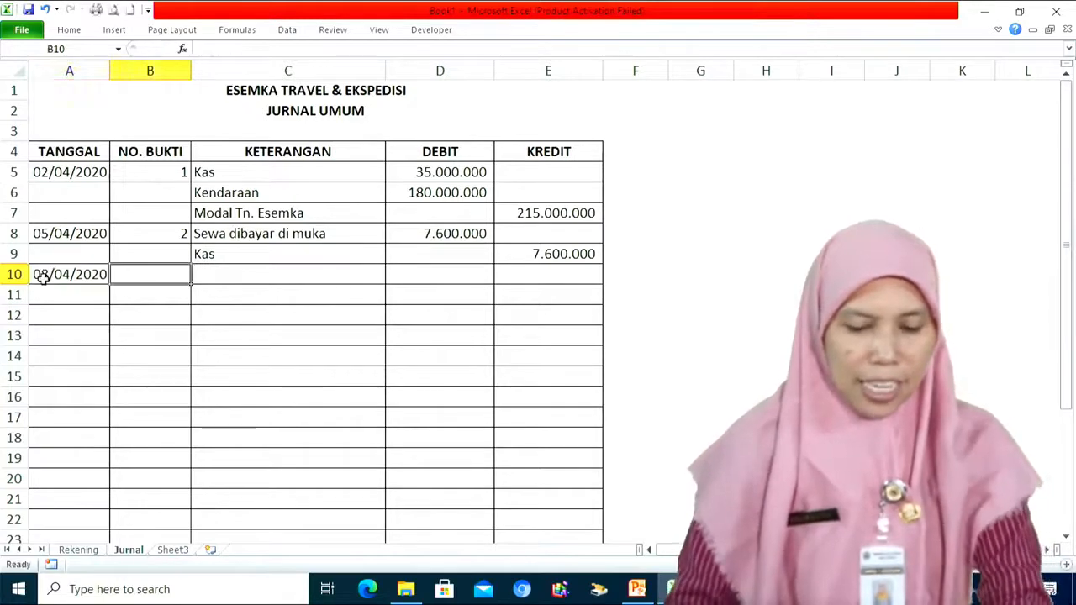
text(3)
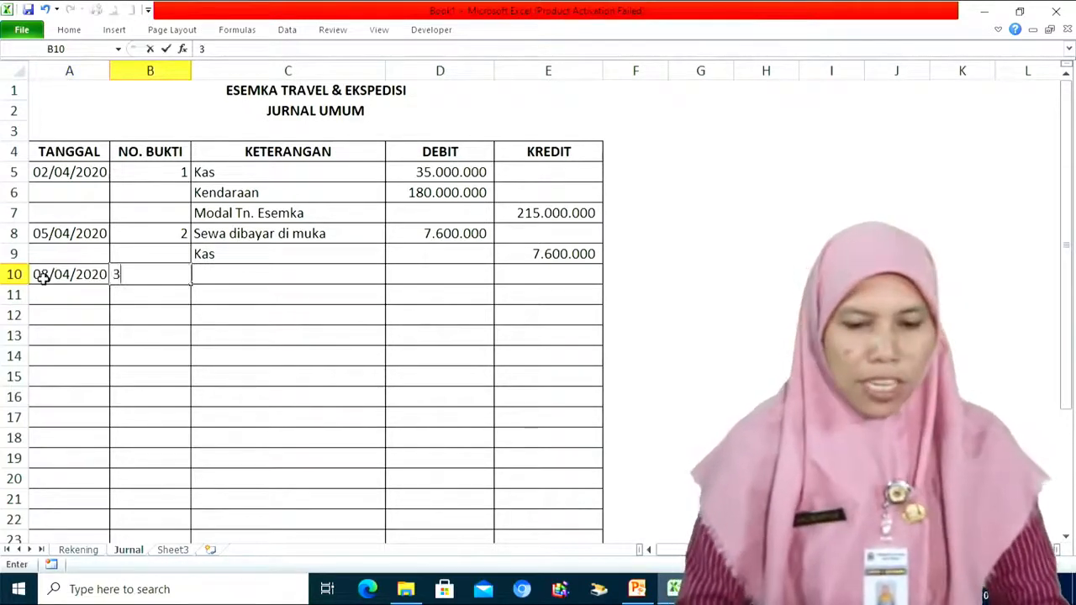
Step: Choose the account Peralatan Kantor from the validation list for KETERANGAN cell C10
click(230, 281)
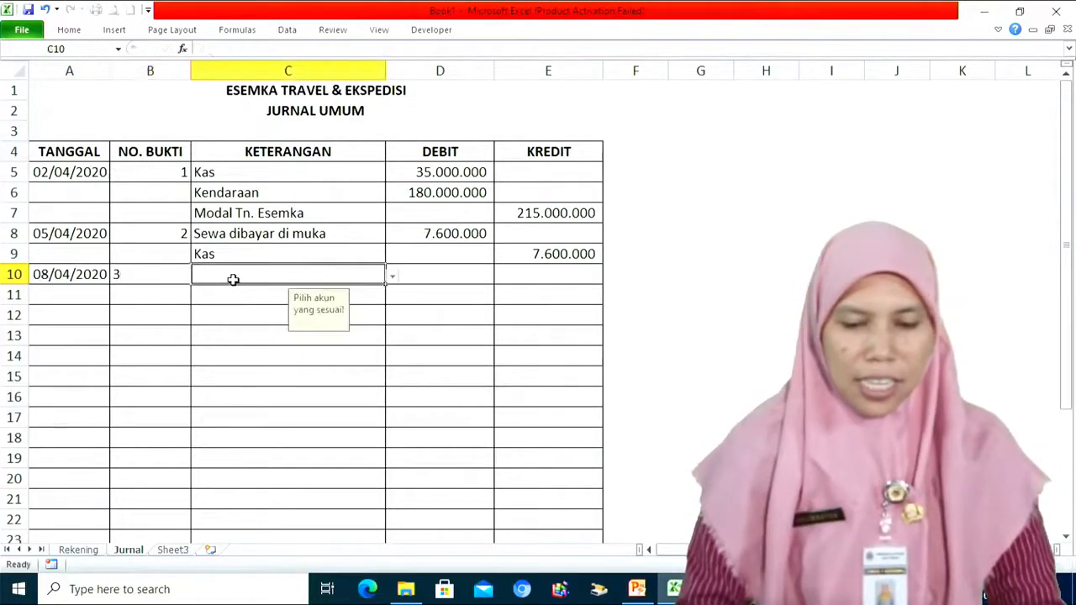
click(392, 278)
mouse_move(392, 312)
mouse_down()
mouse_move(391, 341)
mouse_move(389, 312)
mouse_up()
click(391, 384)
click(392, 384)
click(361, 371)
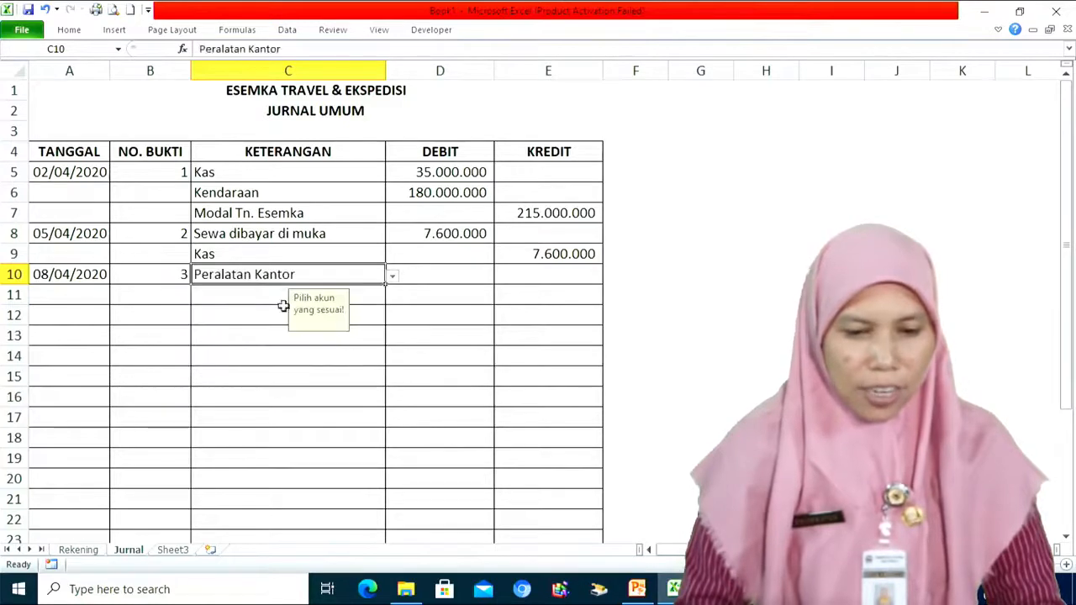
Step: Choose the account Utang usaha from the validation list for KETERANGAN cell C11
click(260, 293)
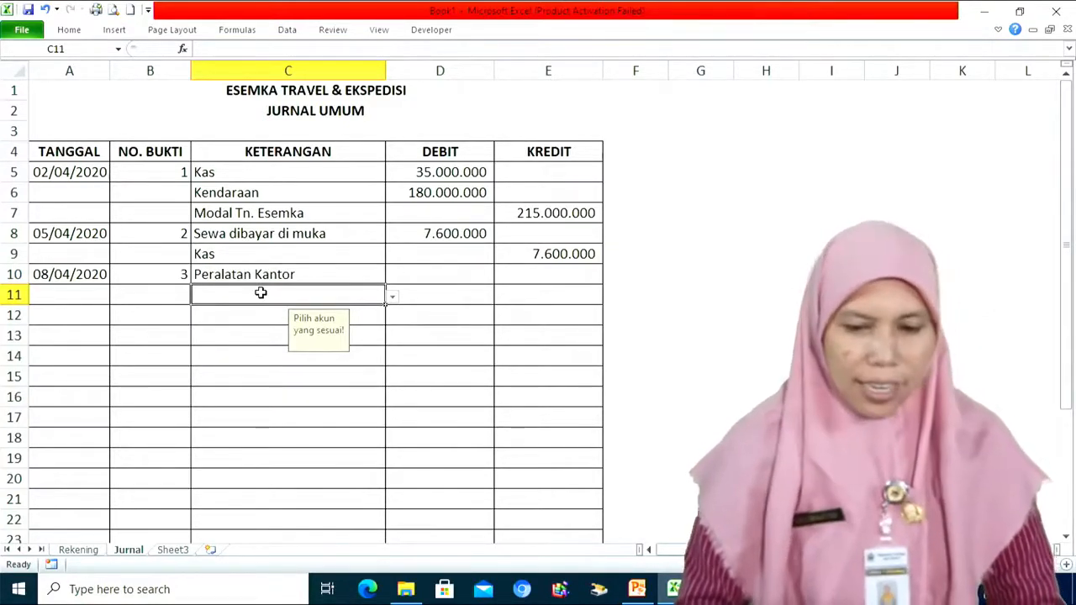
click(392, 297)
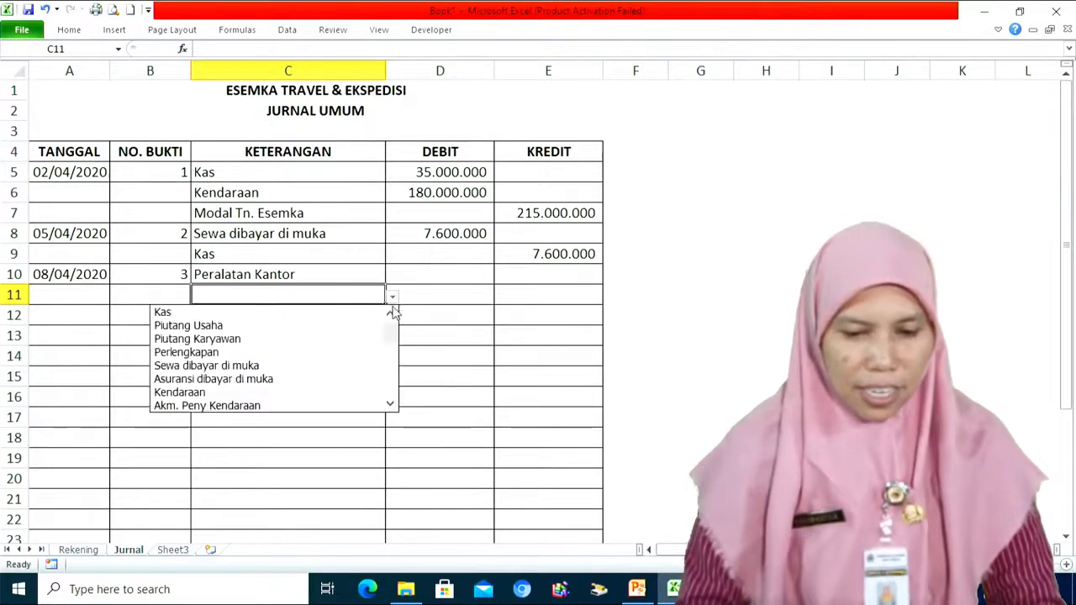
drag(391, 335, 392, 363)
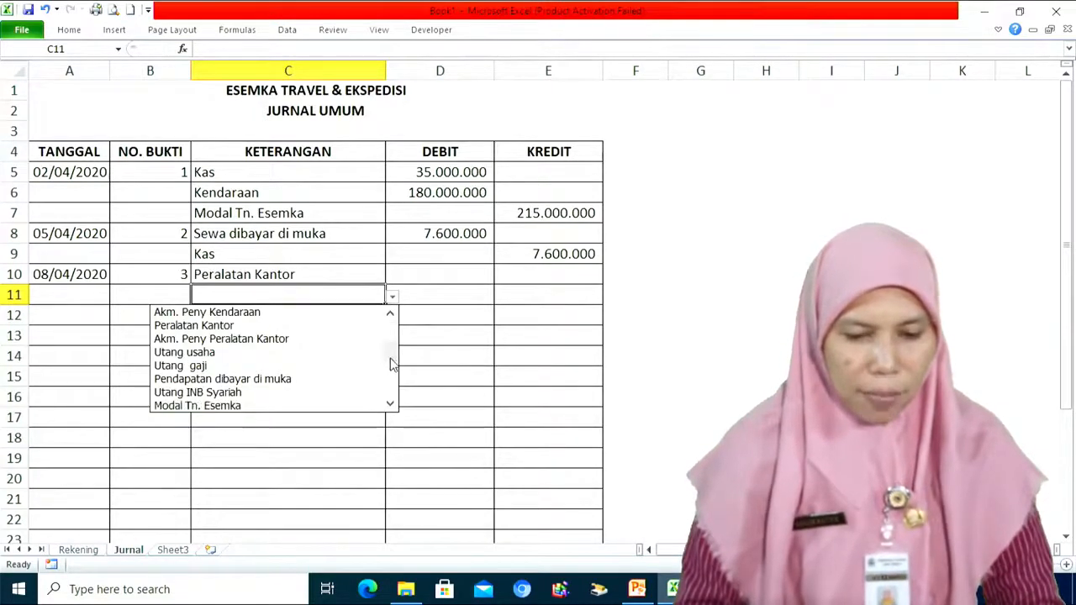
click(351, 353)
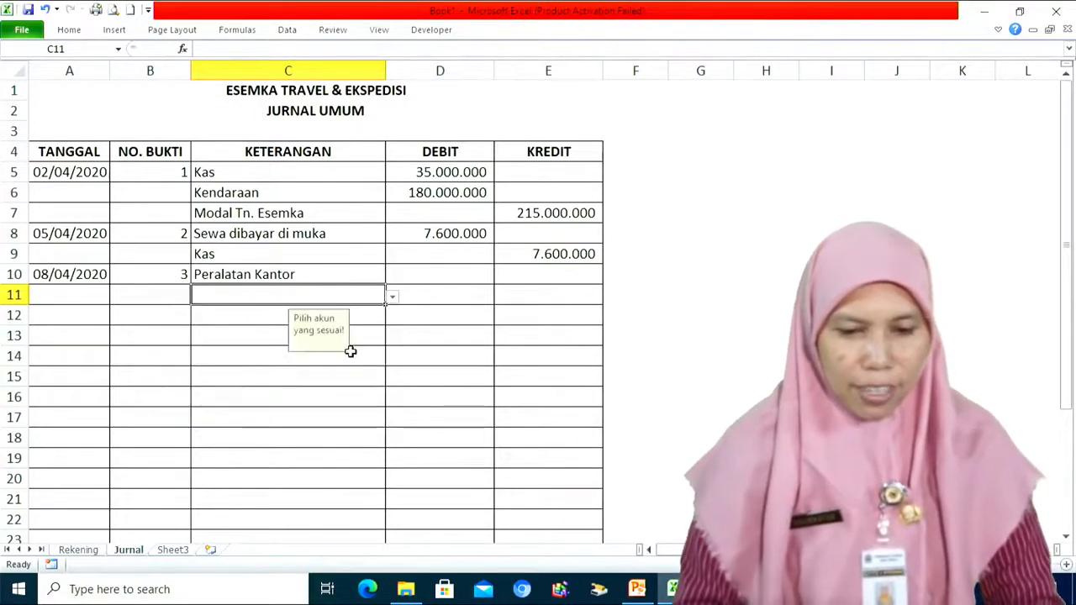
Step: Enter the debit 8500000 in D10 and link the Utang usaha credit in E11 to it with =D10
click(463, 277)
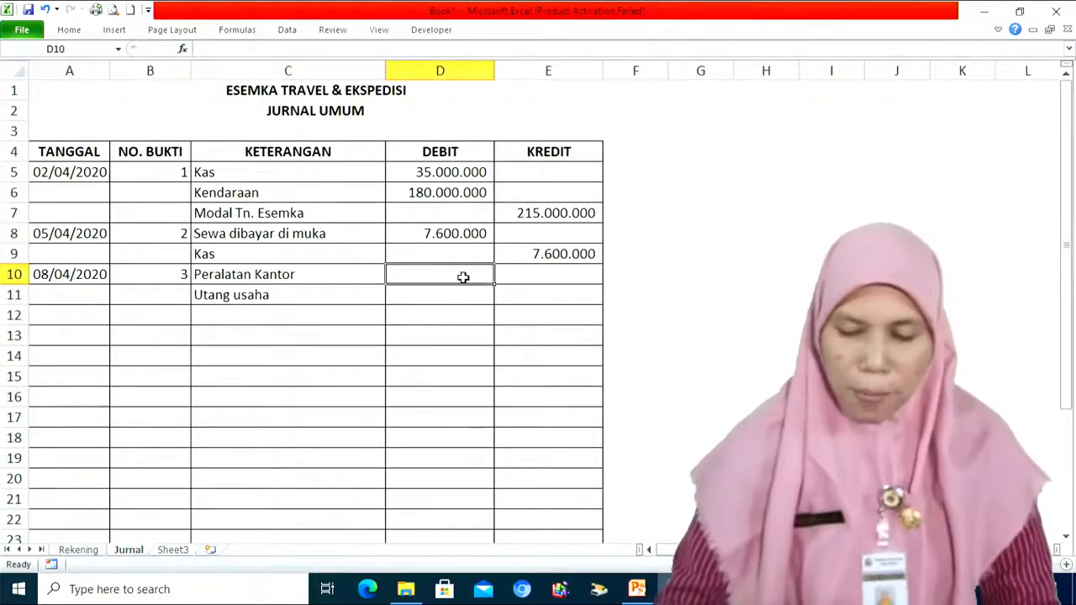
text(8500000)
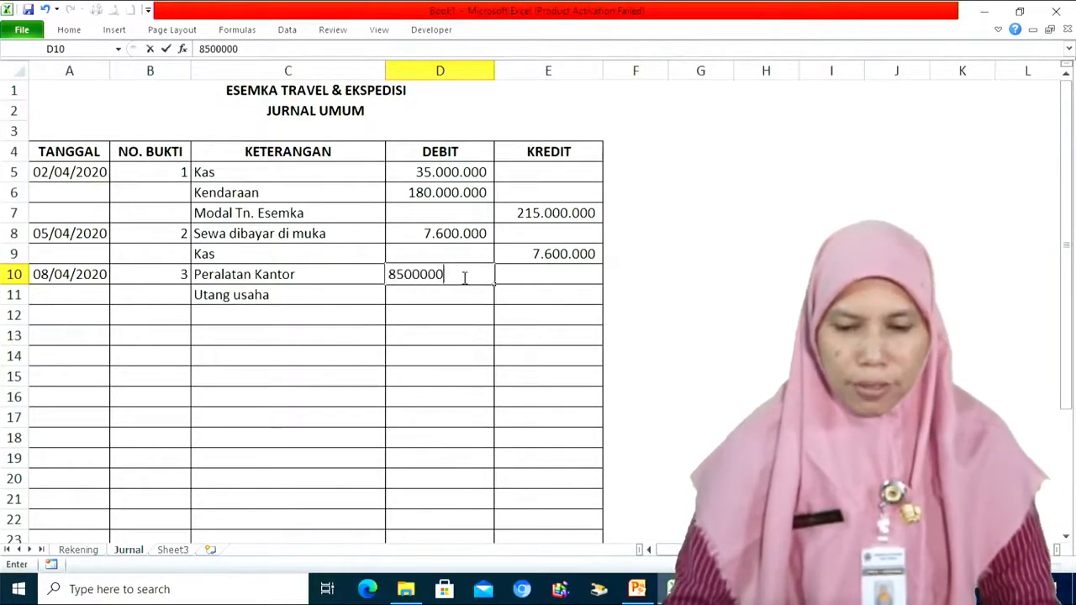
key(Return)
key(Right)
text(=)
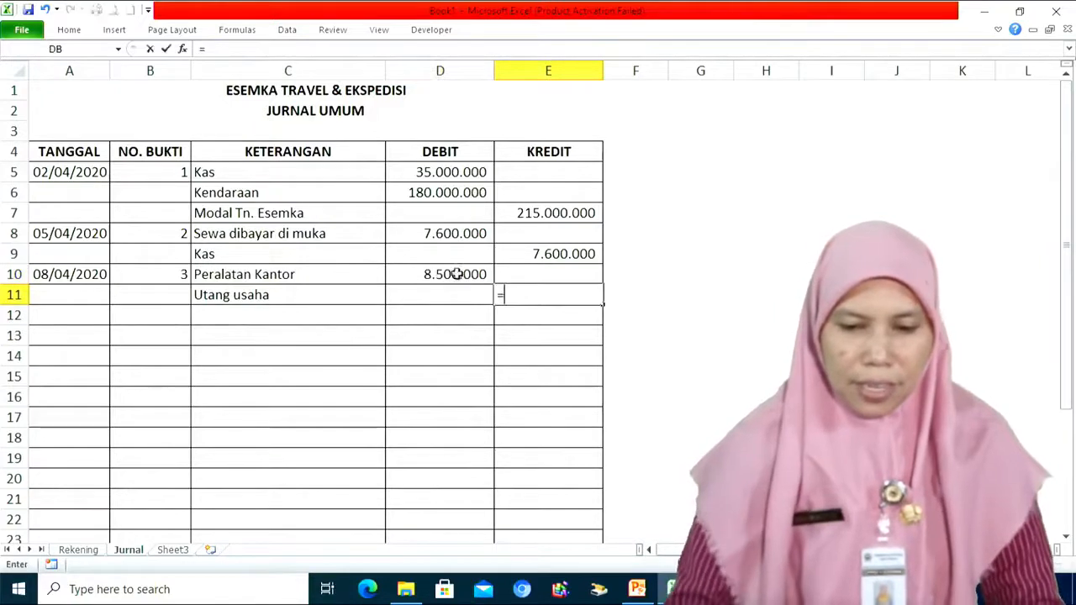
click(455, 274)
key(Return)
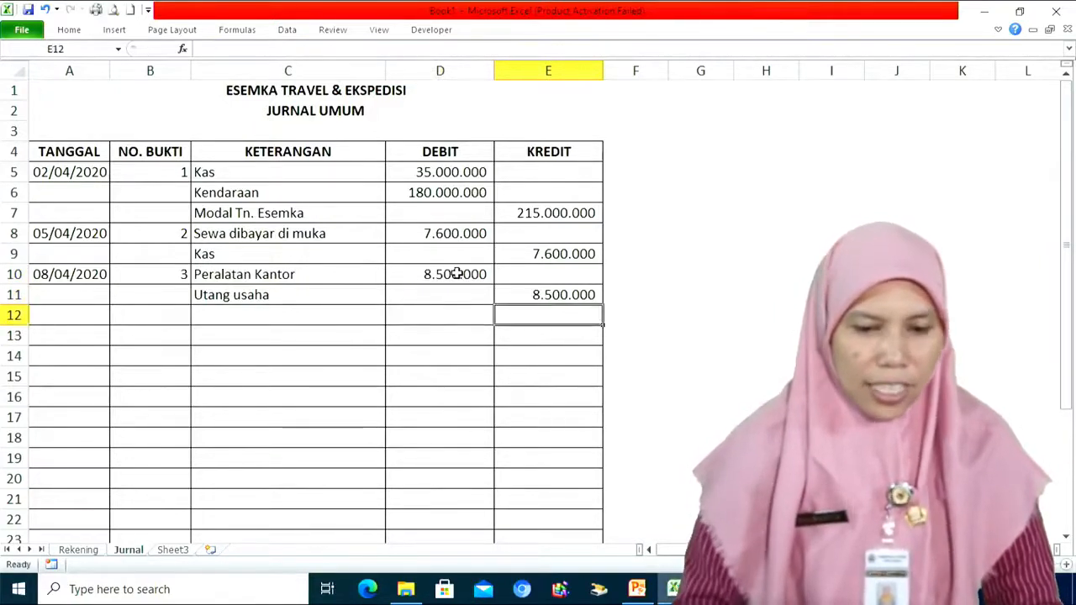
Step: Enter the date 9/4/2020 in A12 and receipt number 4 in B12 for the fourth transaction
click(31, 318)
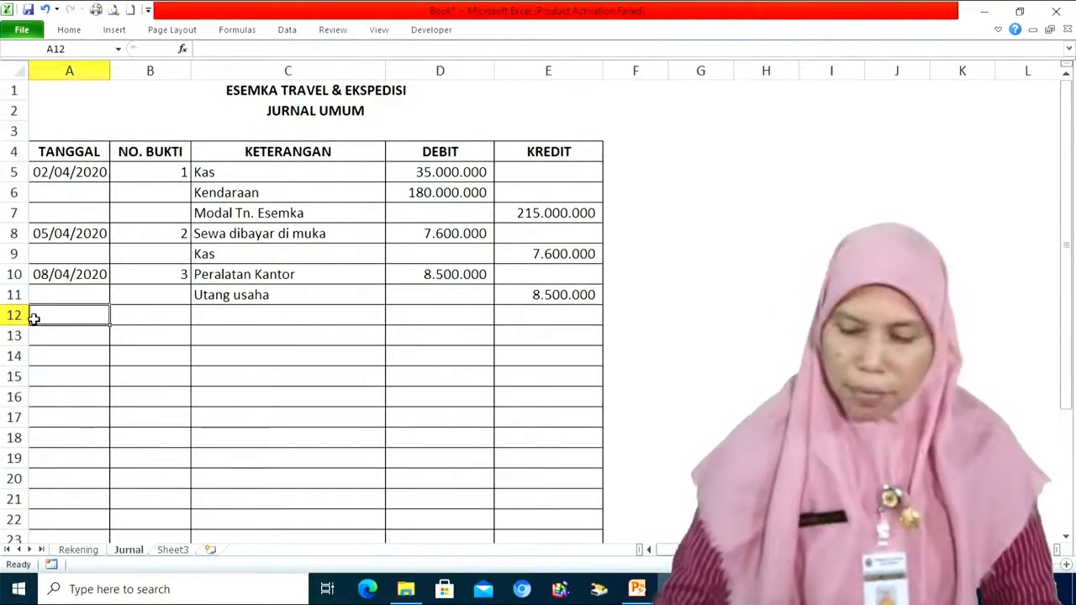
text(9/04/2020)
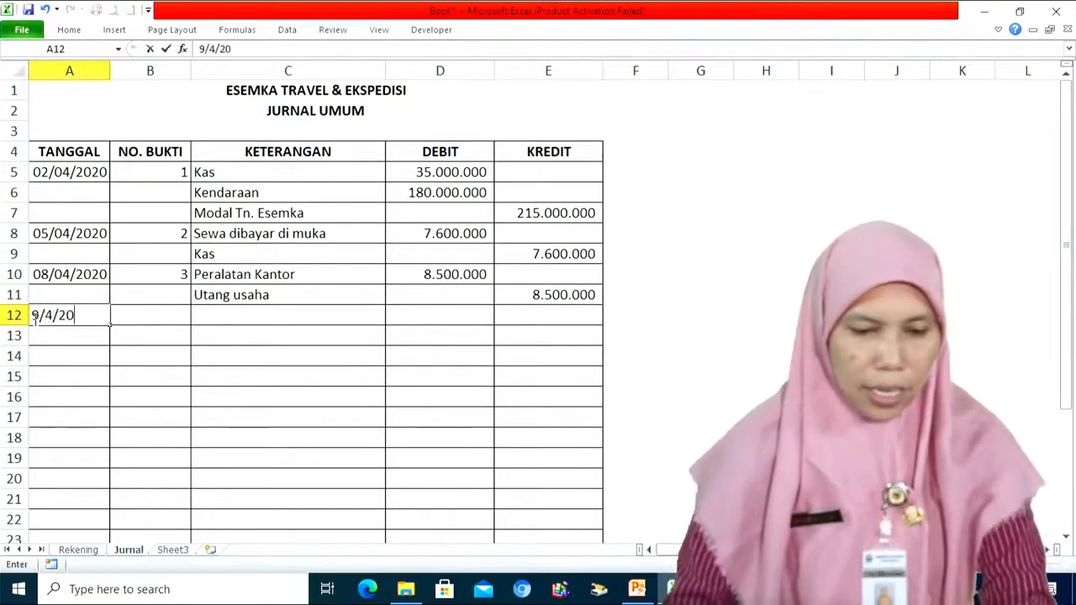
key(Tab)
text(4)
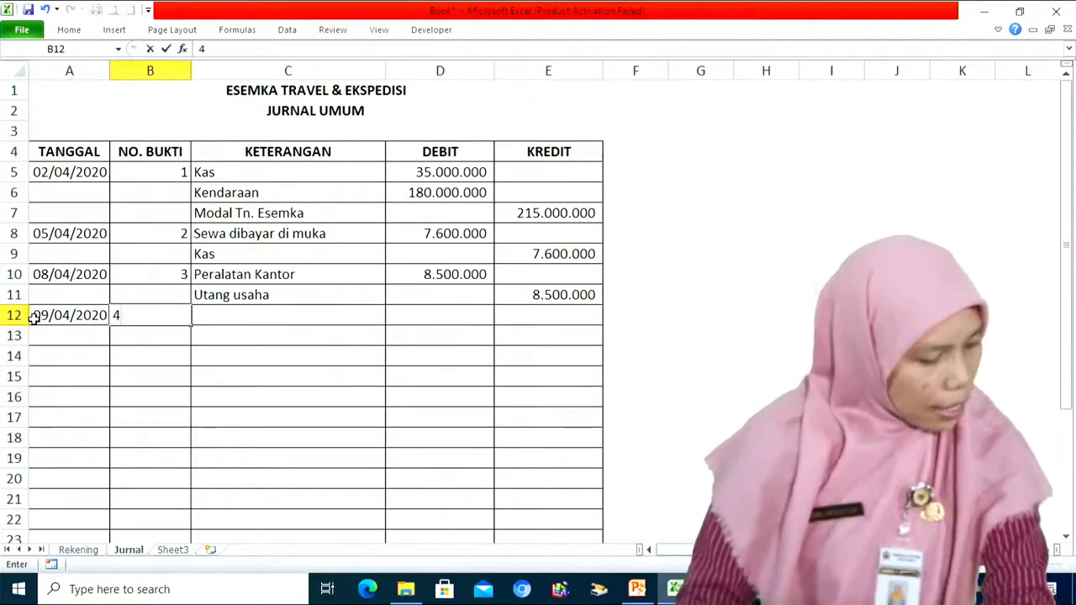
key(Tab)
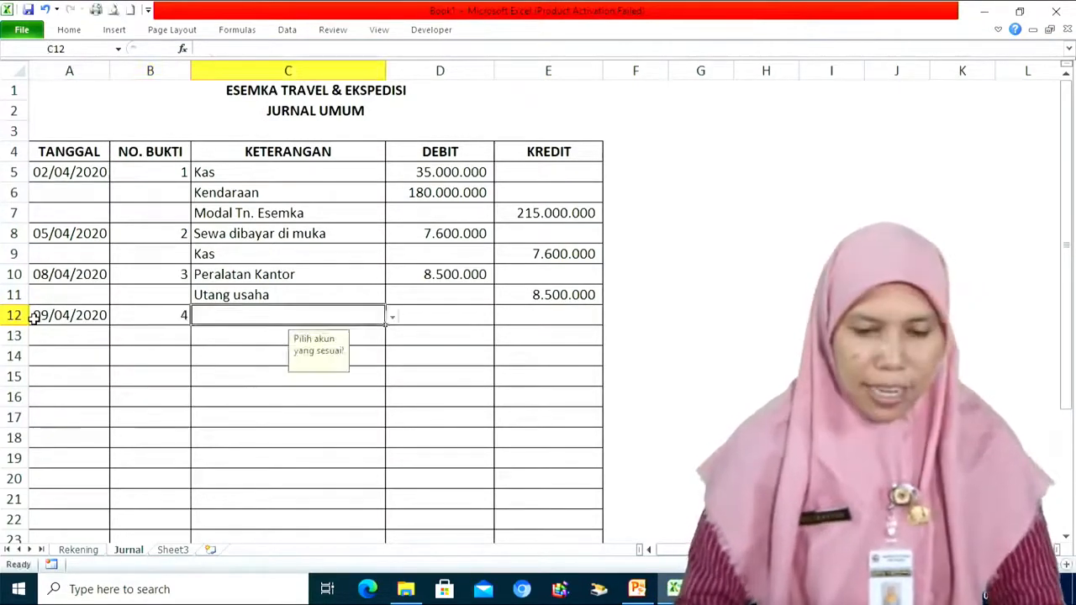
Step: Choose the accounts Perlengkapan for C12 and Kas for C13 from the validation list
click(392, 319)
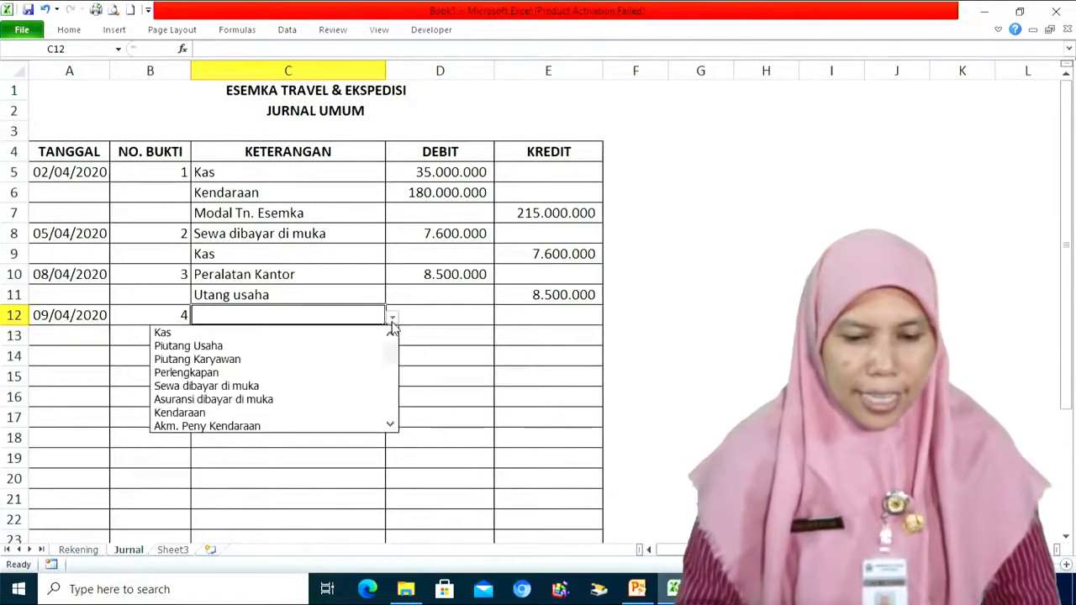
click(320, 379)
click(272, 337)
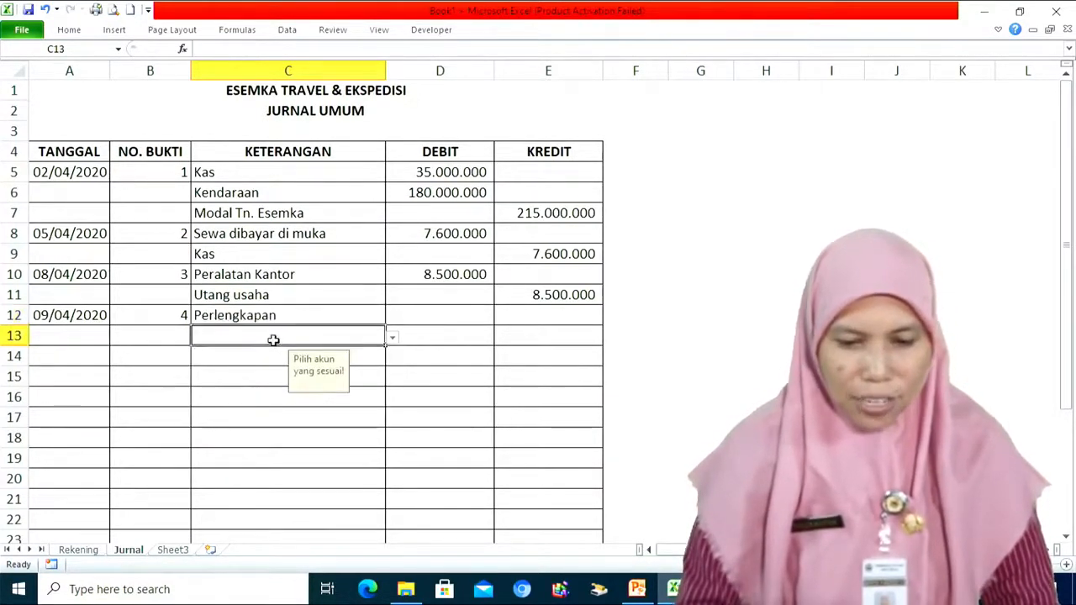
click(391, 338)
click(345, 356)
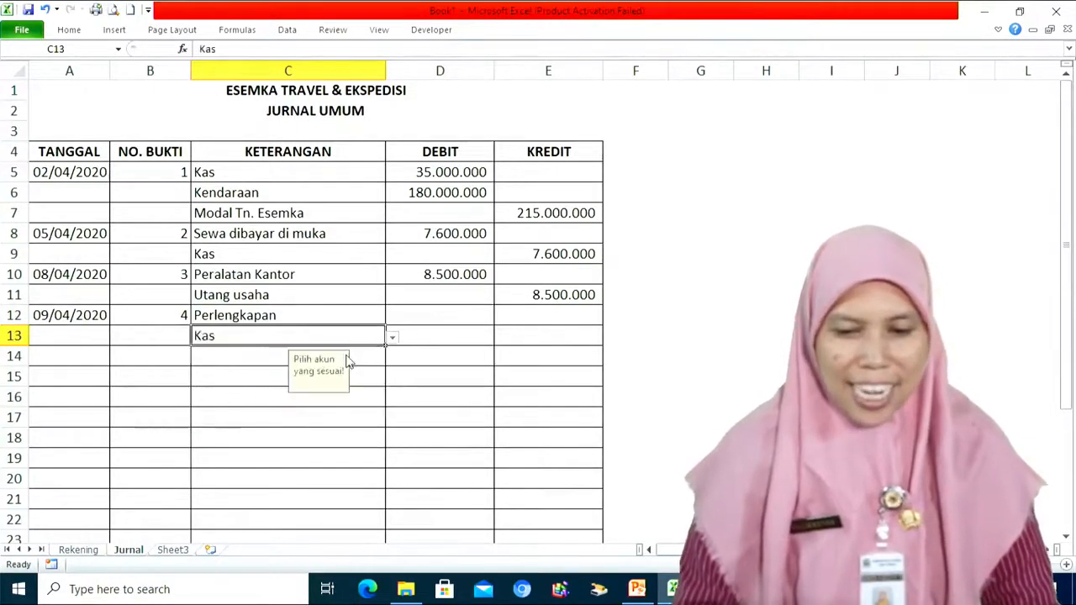
Step: Enter the debit 360000 in D12 and link the Kas credit in E13 to it with =D12
click(451, 315)
text(360.000)
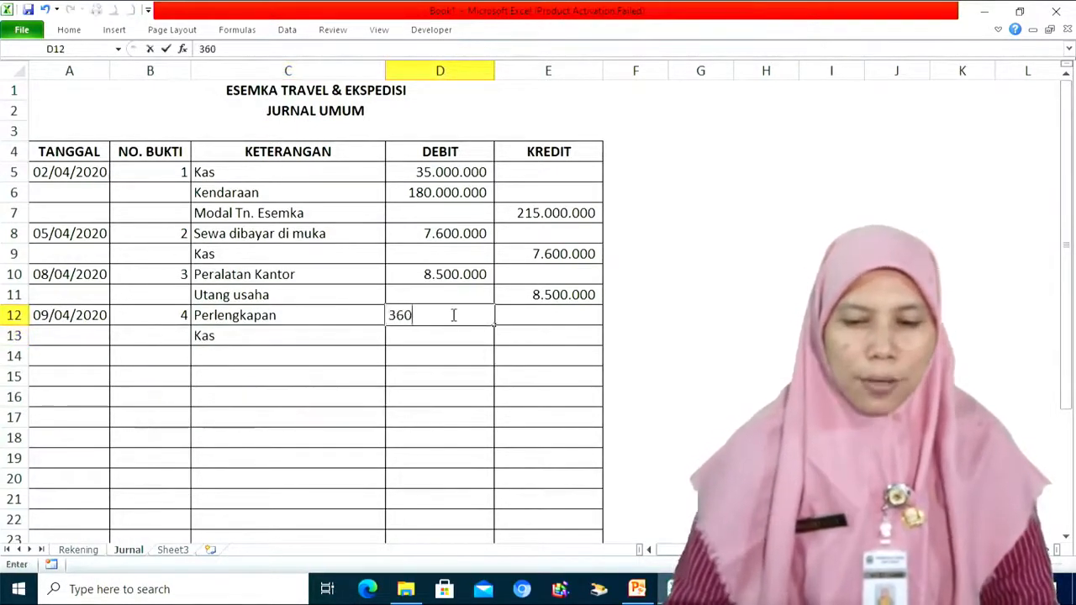
key(Return)
key(Right)
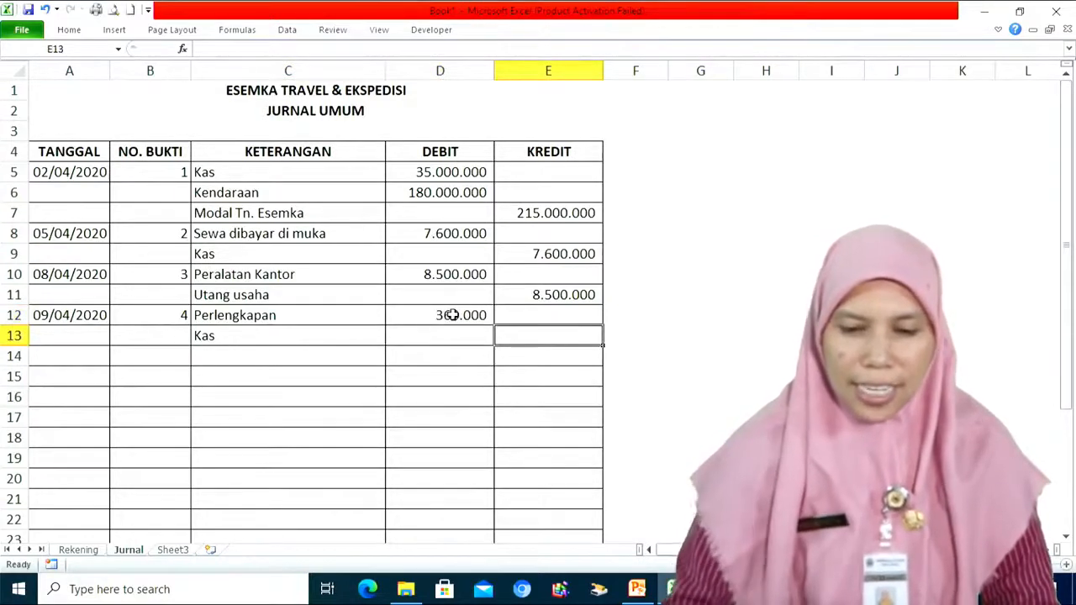
text(=)
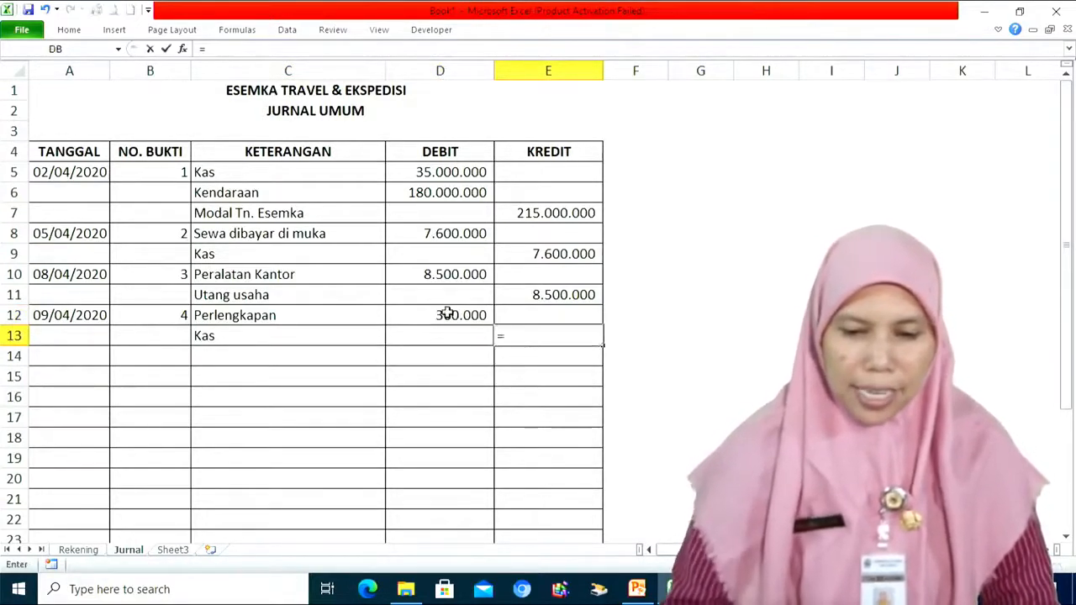
click(447, 313)
key(Return)
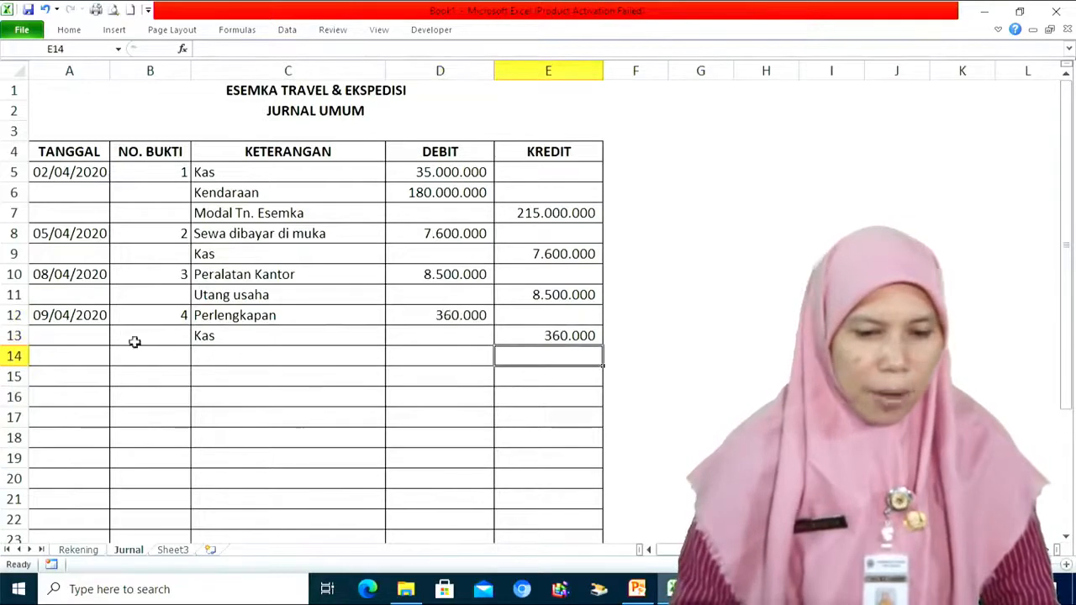
Step: Enter the date 10/4/2020 in A14 and receipt number 5 in B14 for the fifth transaction
click(65, 356)
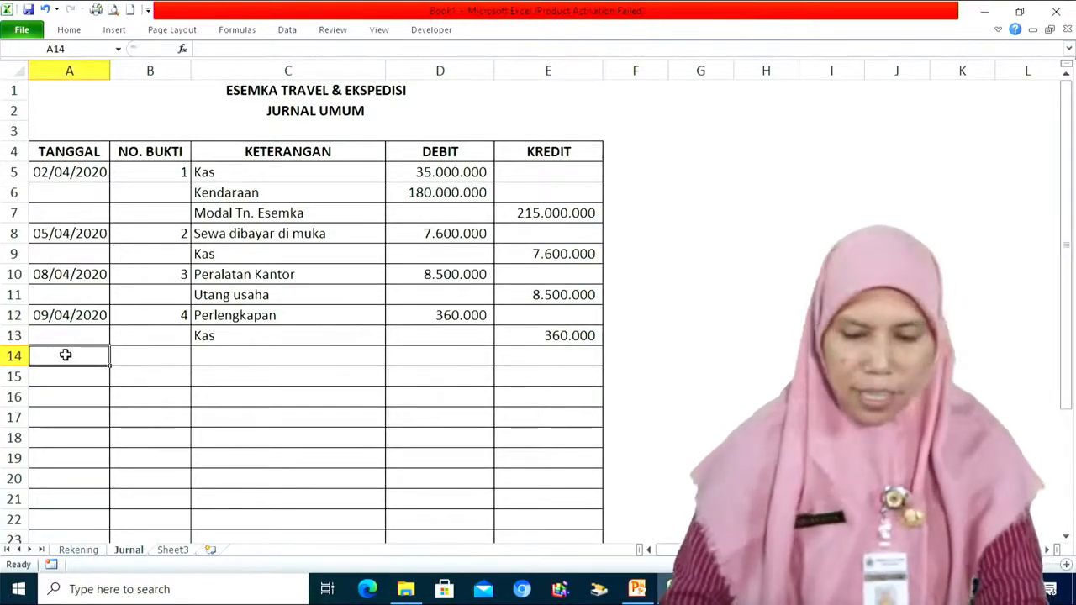
text(10/4/20)
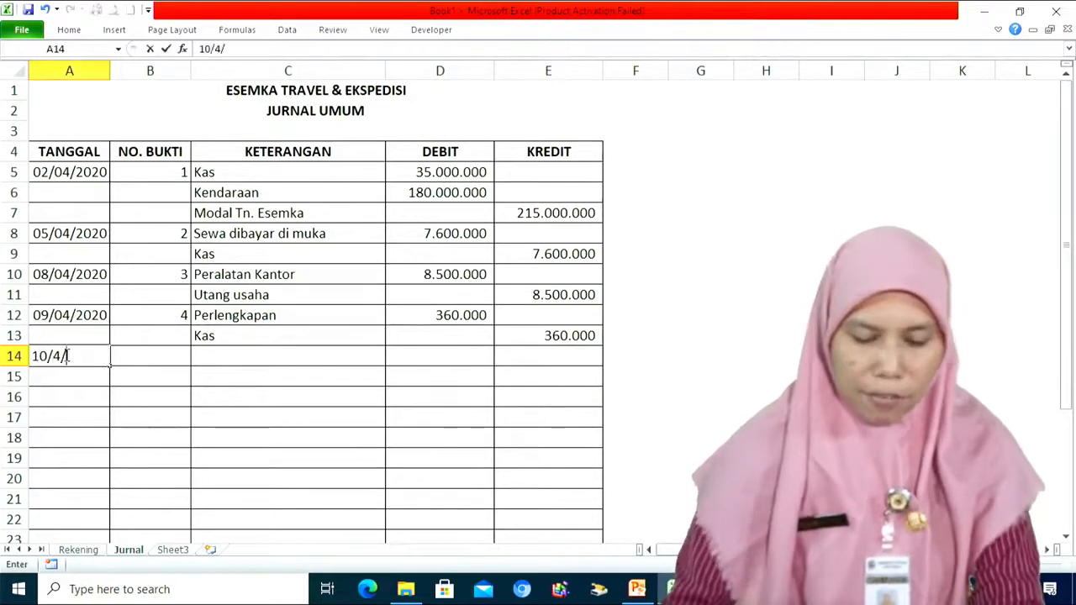
key(Tab)
text(5)
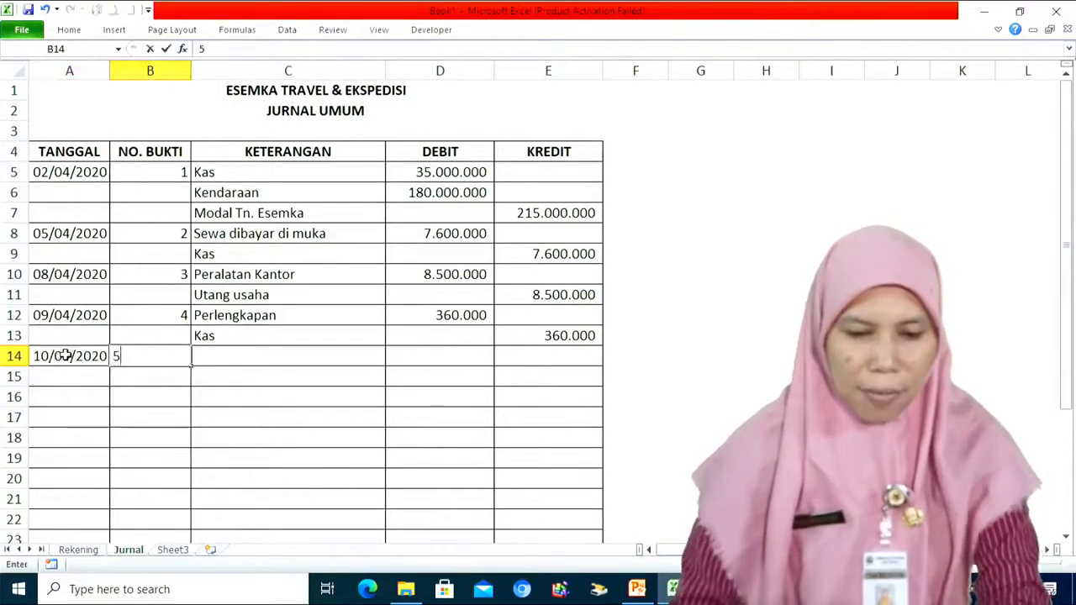
key(Tab)
Step: Choose the accounts Biaya servis for C14 and Kas for C15 from the validation list
click(392, 357)
drag(389, 377, 390, 445)
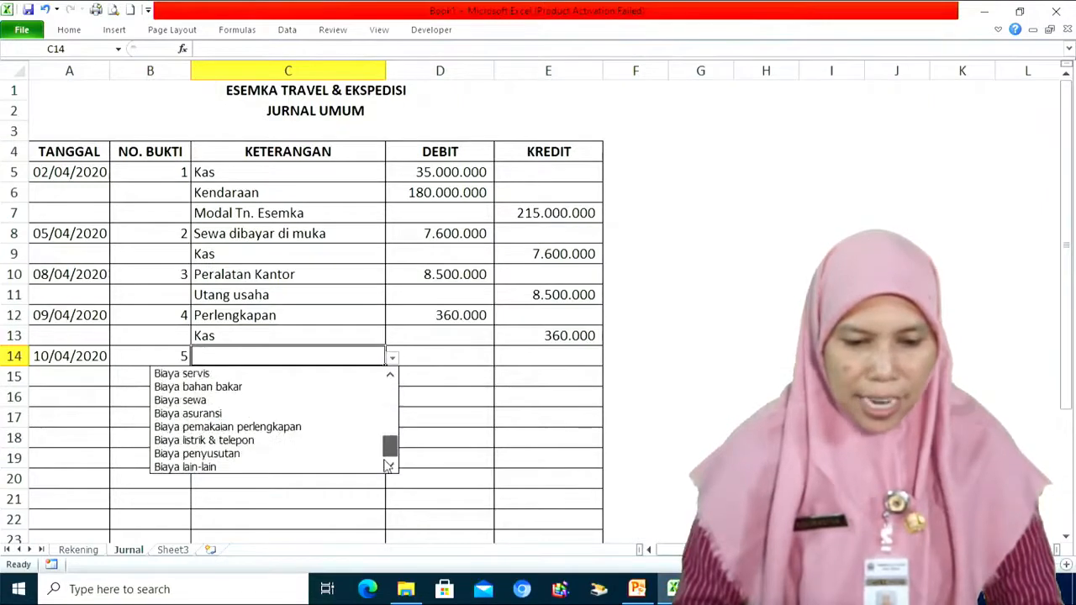
click(241, 376)
click(241, 377)
click(392, 379)
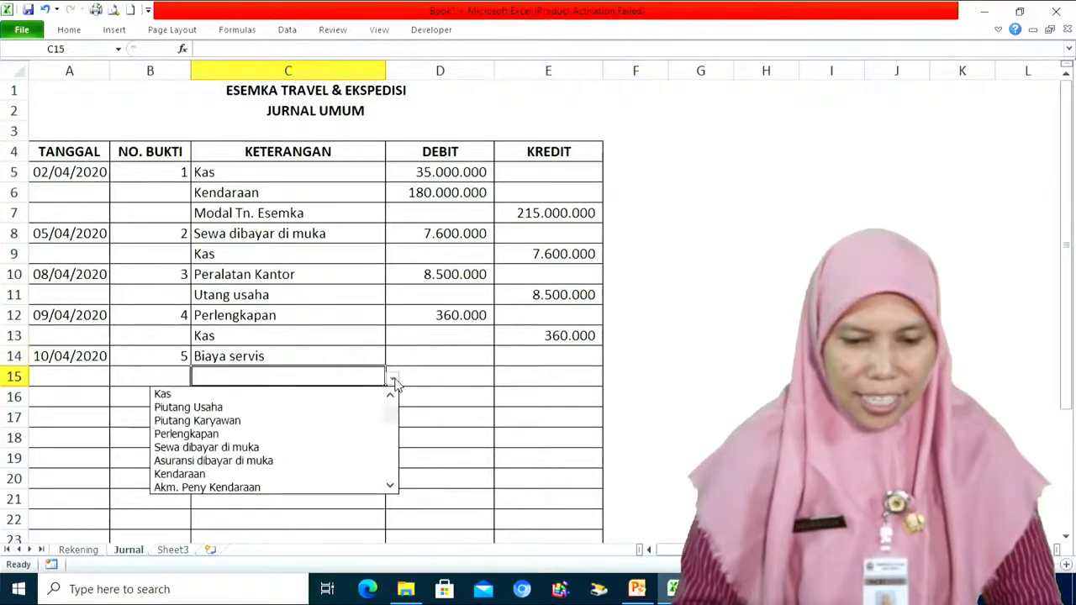
click(257, 394)
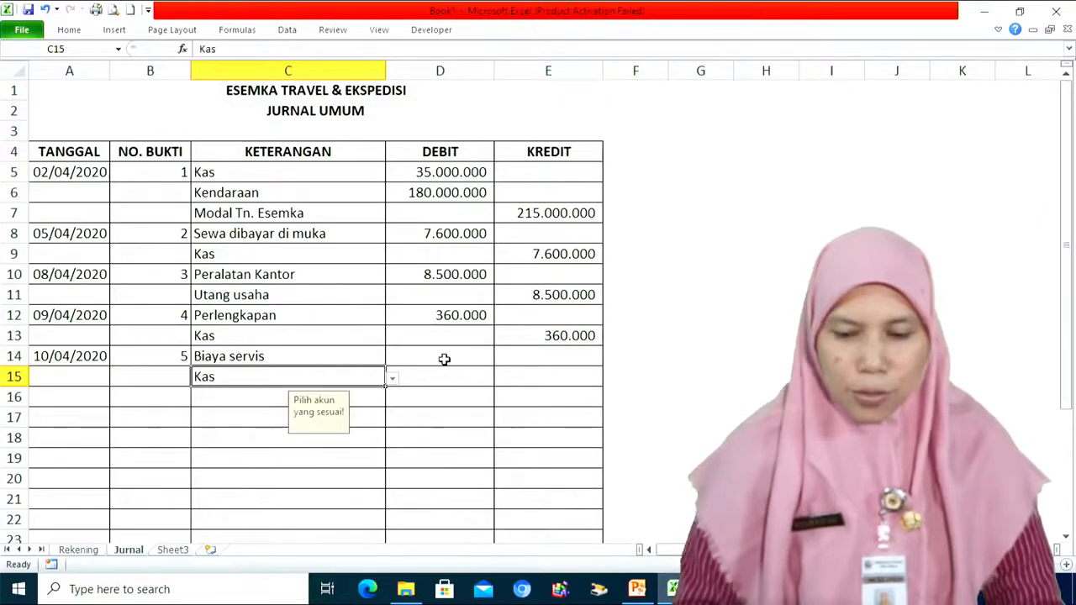
Step: Enter the debit 1800000 in D14 and link the Kas credit in E15 to it with =D14
click(444, 358)
text(1800000)
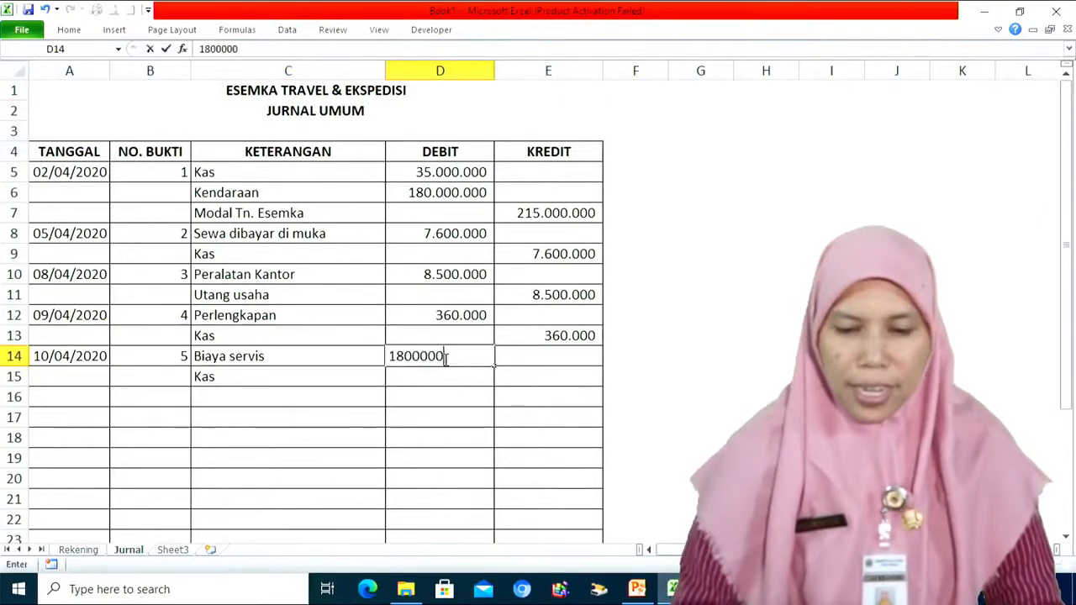
click(511, 379)
text(=)
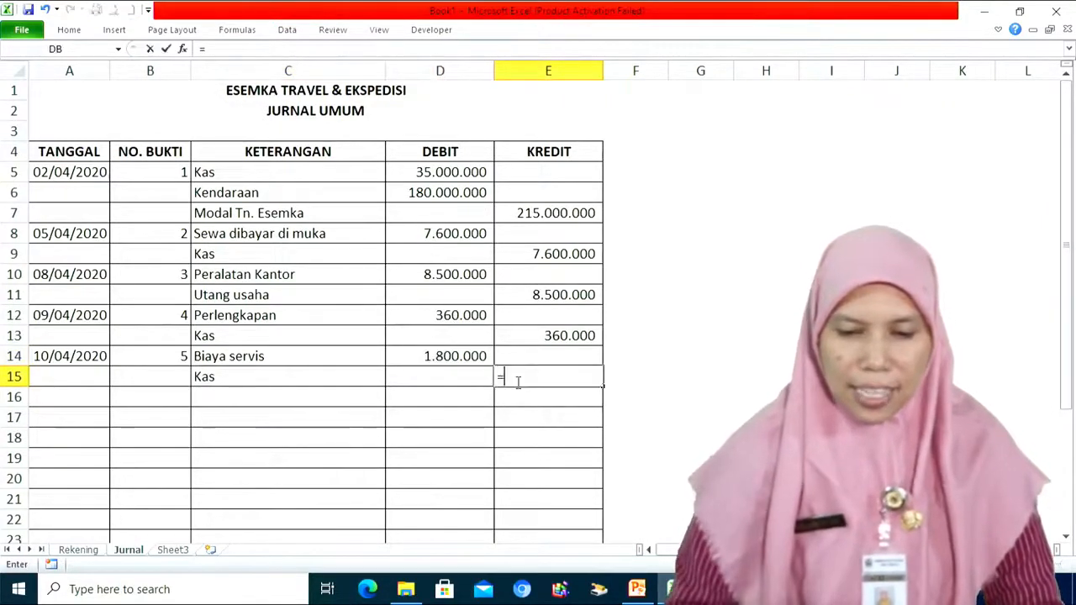
click(469, 356)
key(Return)
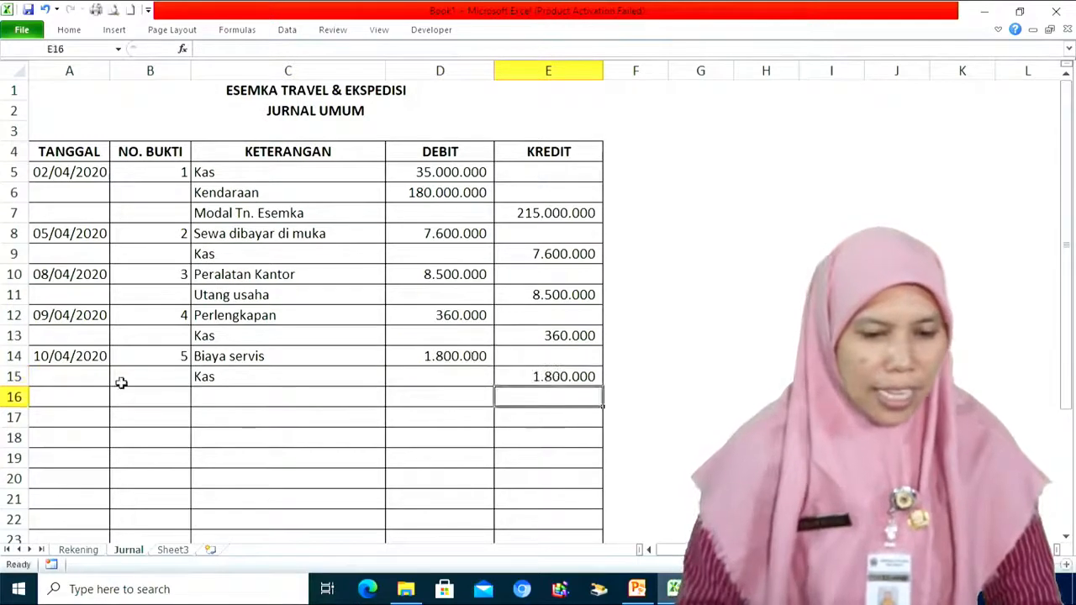
Step: Enter the date 12/4/2020 in A16 and receipt number 6 in B16 for the sixth transaction
click(45, 394)
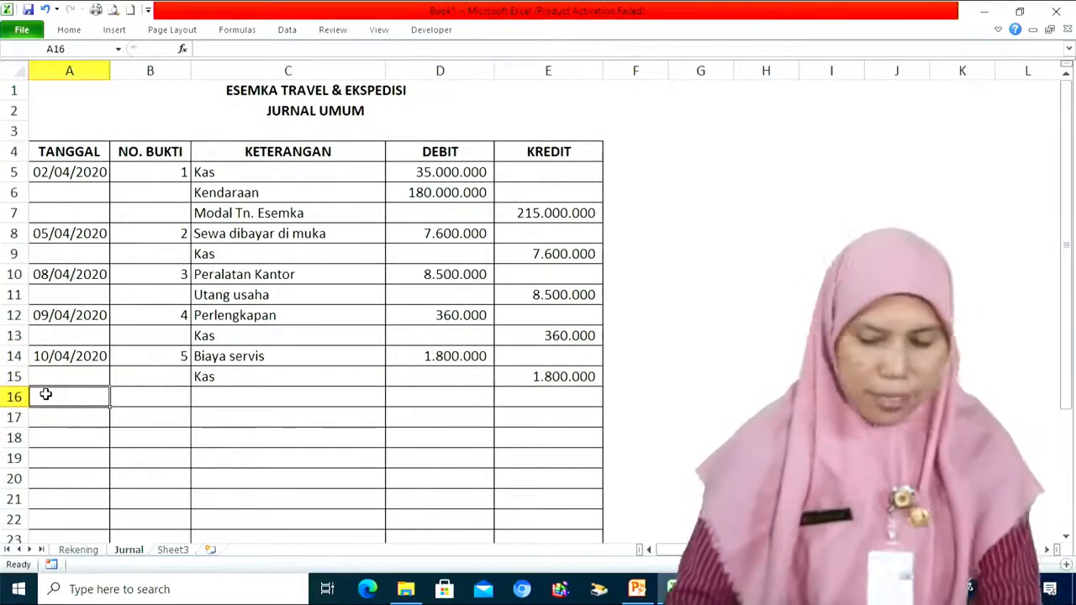
text(12/4/)
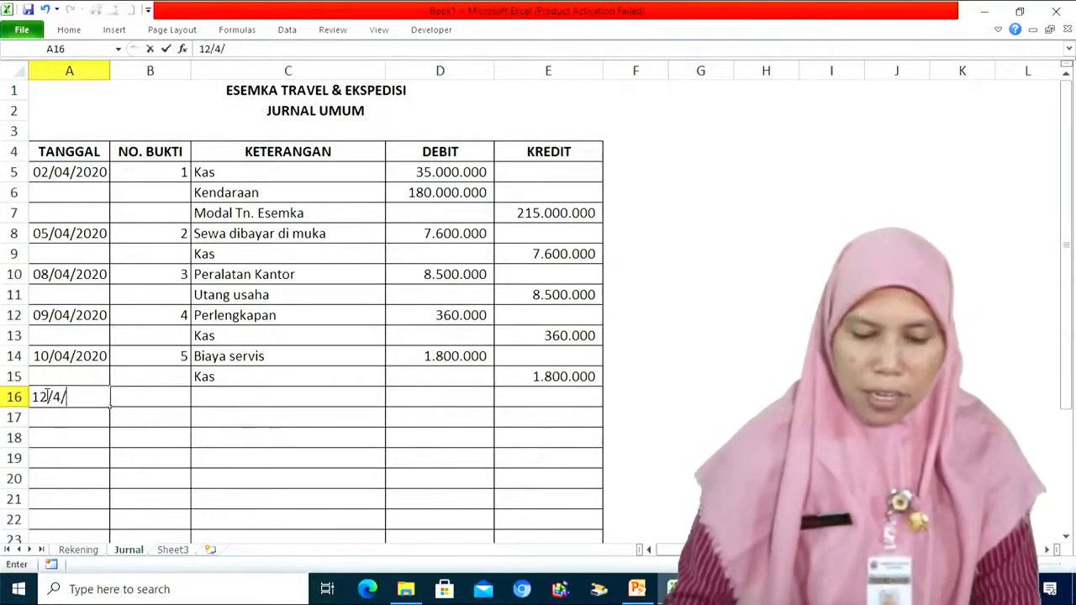
text(20)
key(Tab)
text(6)
key(Tab)
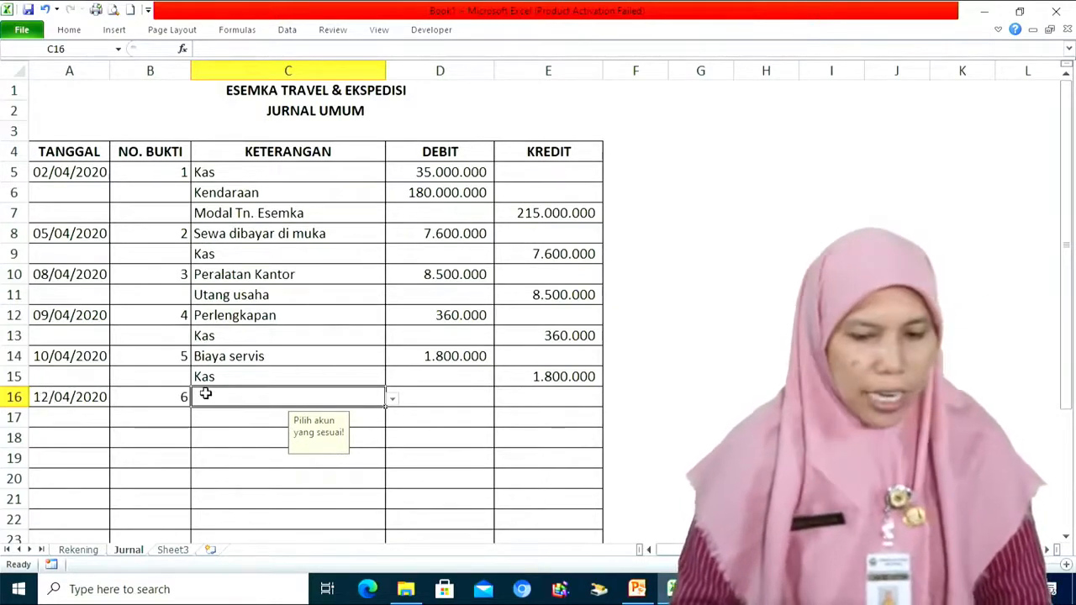
Step: Choose the account Pendapatan travel & ekspedisi for C16 from the validation list, then replace it with Pendapatan dibayar di muka
click(393, 400)
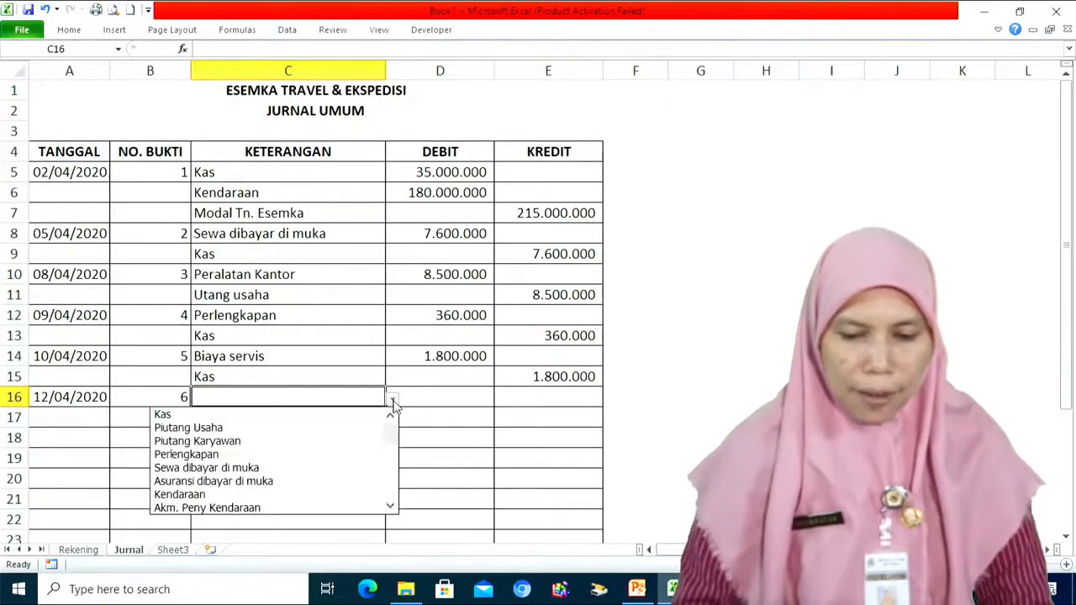
drag(396, 443, 392, 508)
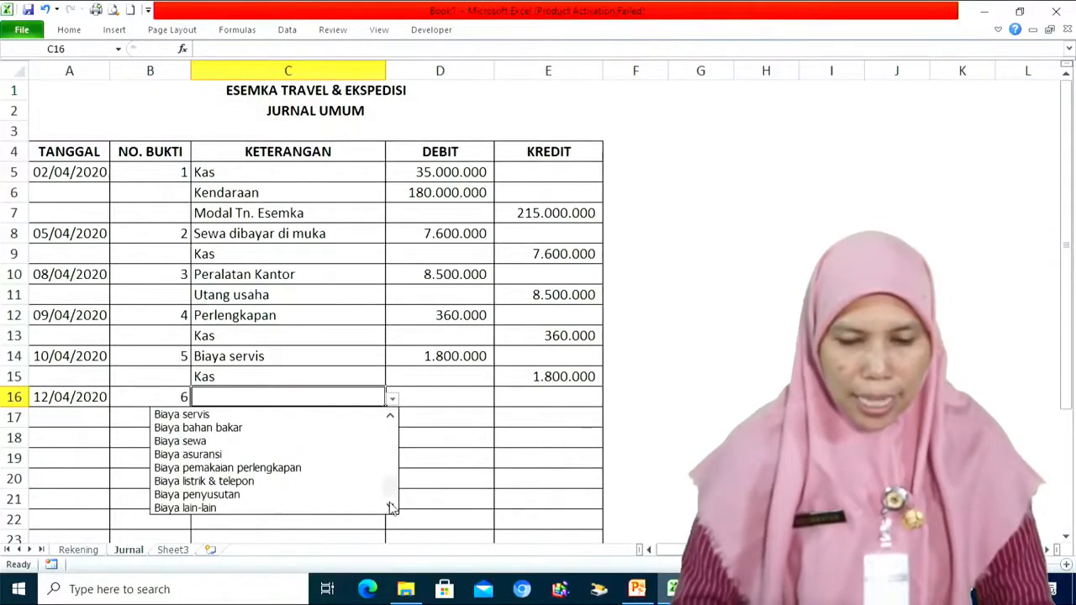
click(392, 417)
click(392, 417)
click(392, 418)
click(392, 418)
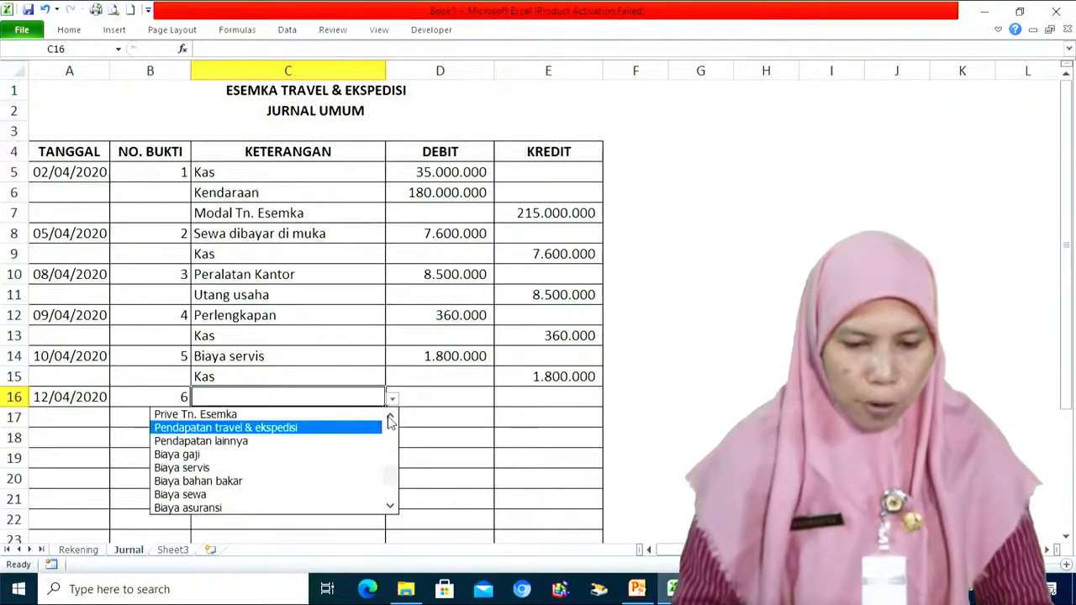
click(374, 427)
click(391, 400)
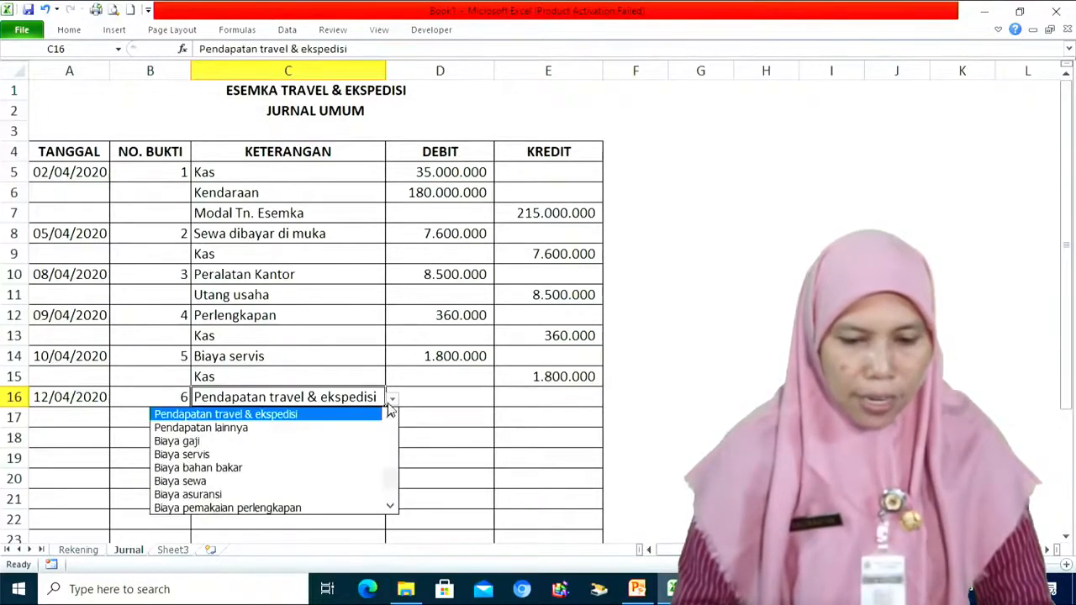
click(389, 457)
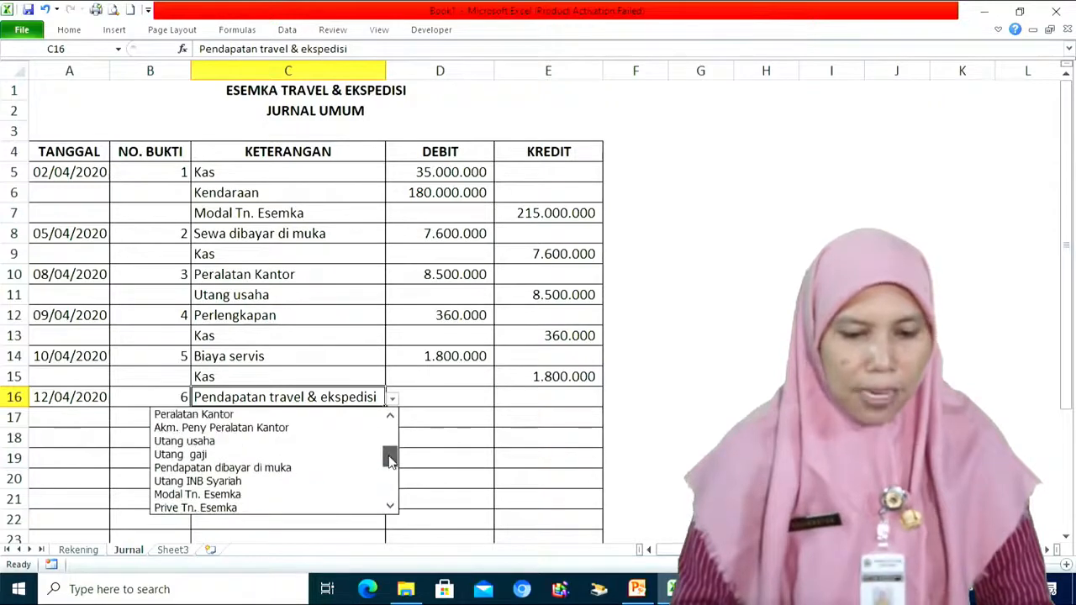
click(252, 468)
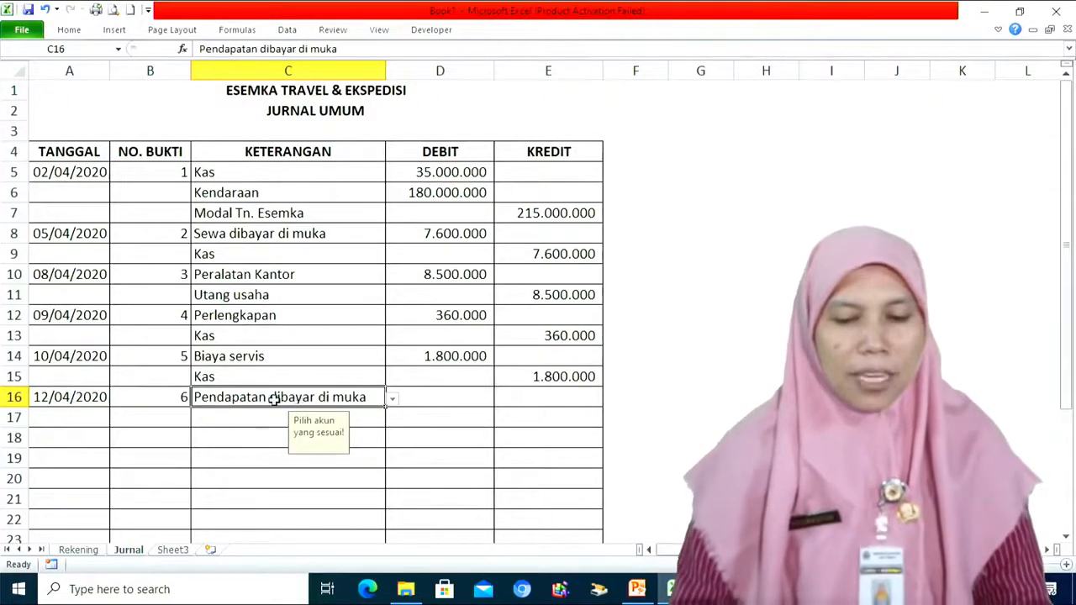
Step: Rename the account in B17 of the Rekening sheet to Pendapatan diterima di muka and return to the Jurnal sheet
click(78, 550)
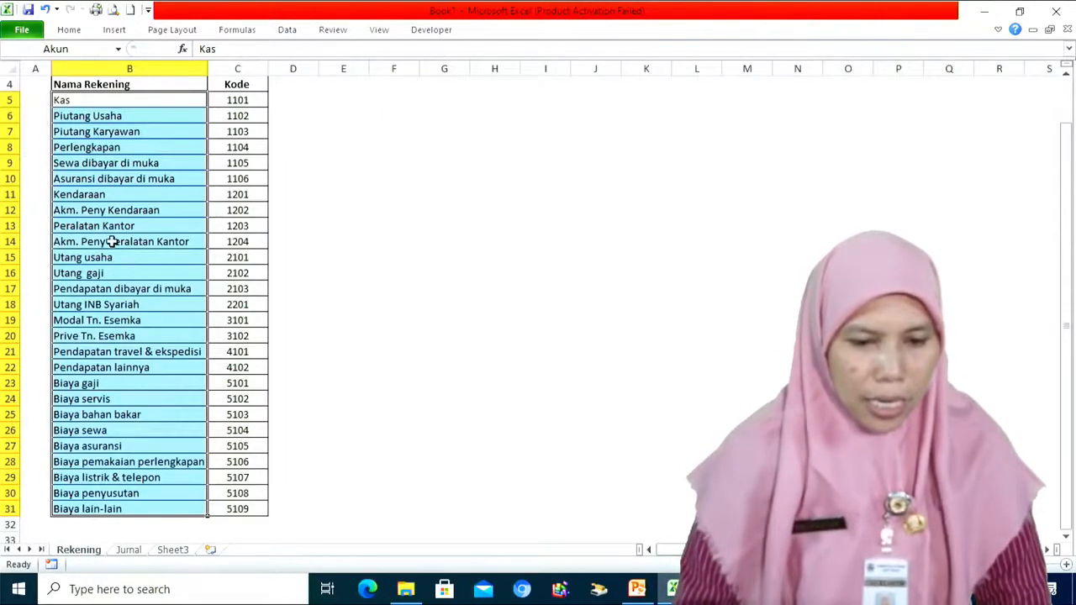
click(100, 292)
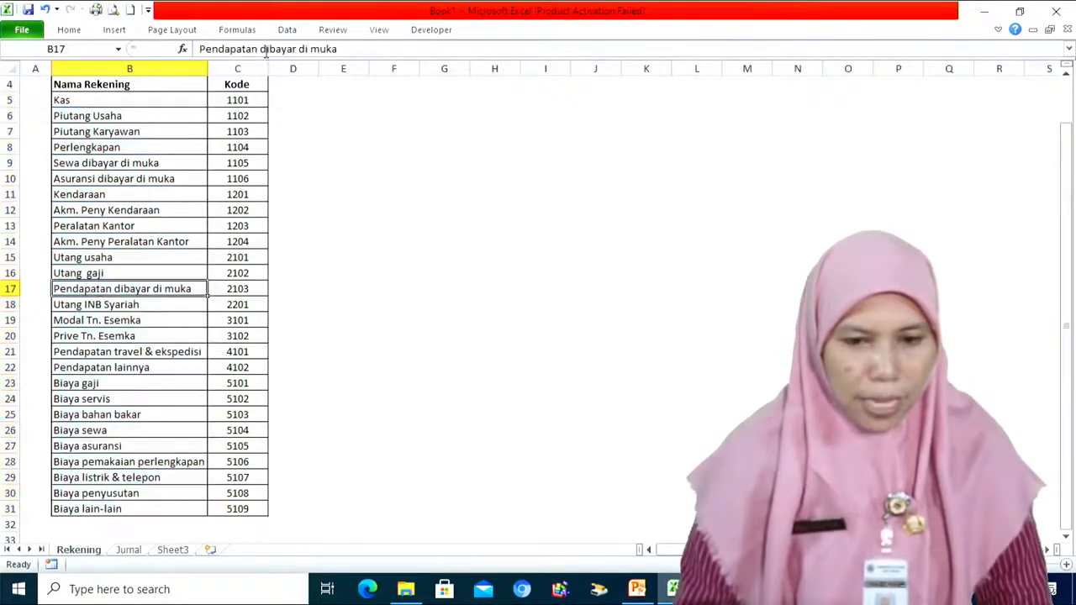
drag(270, 50, 297, 50)
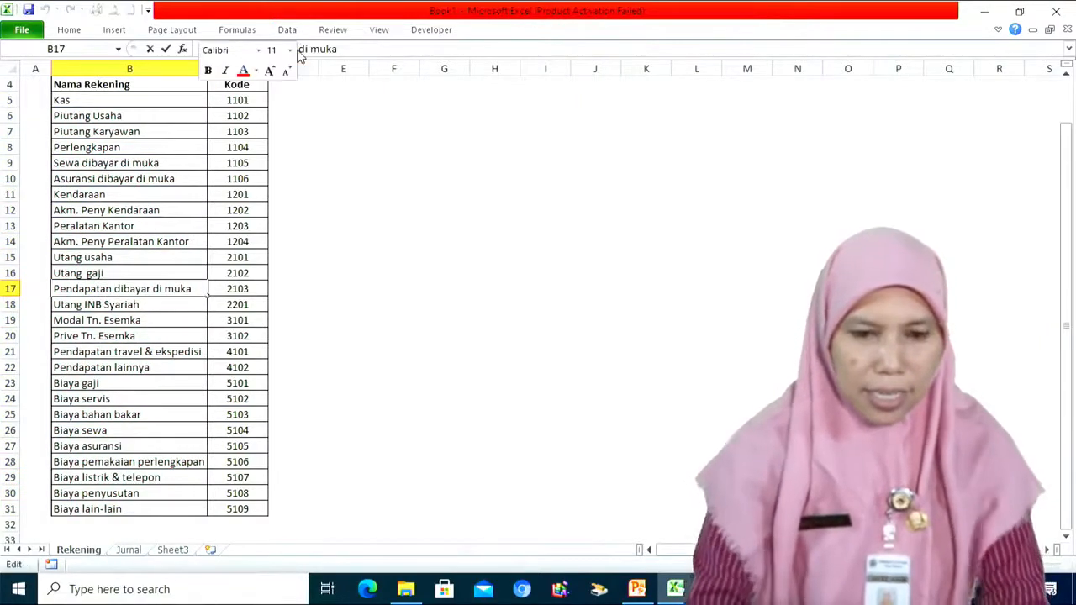
text(D)
key(BackSpace)
text(terima)
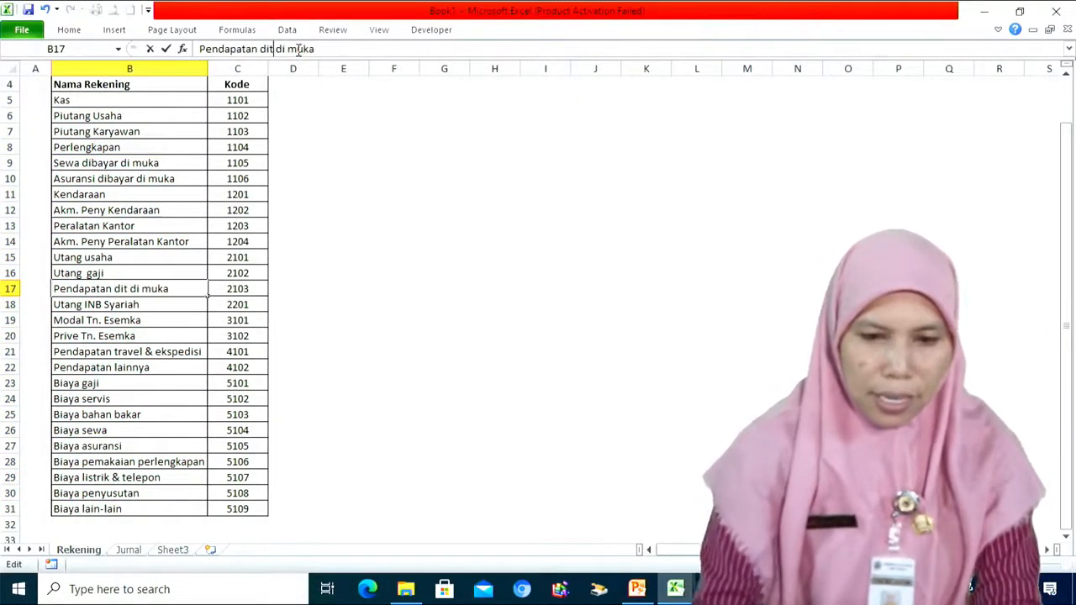
key(Return)
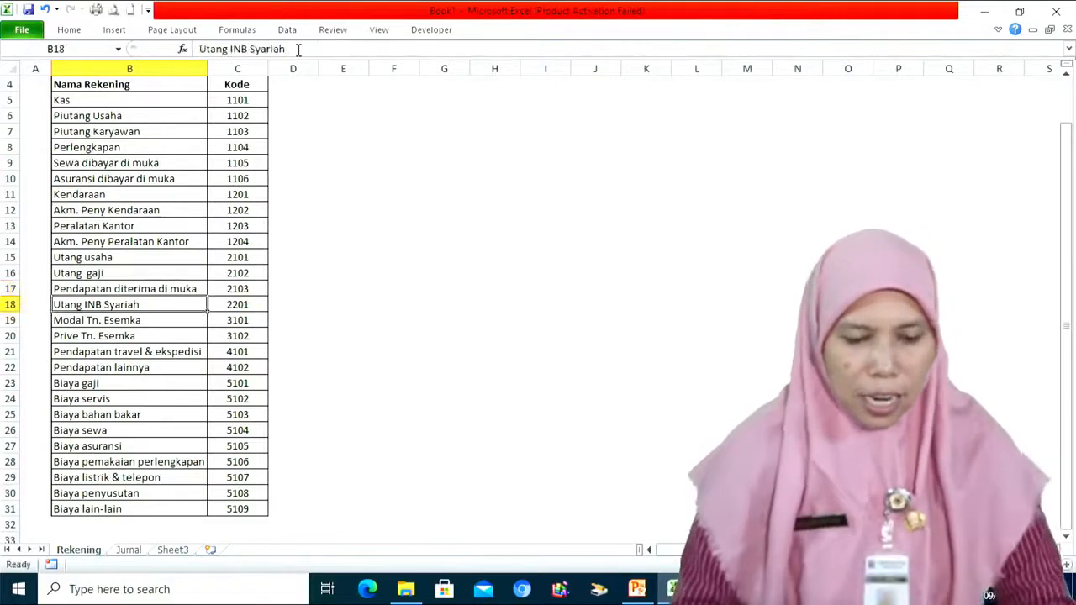
click(129, 550)
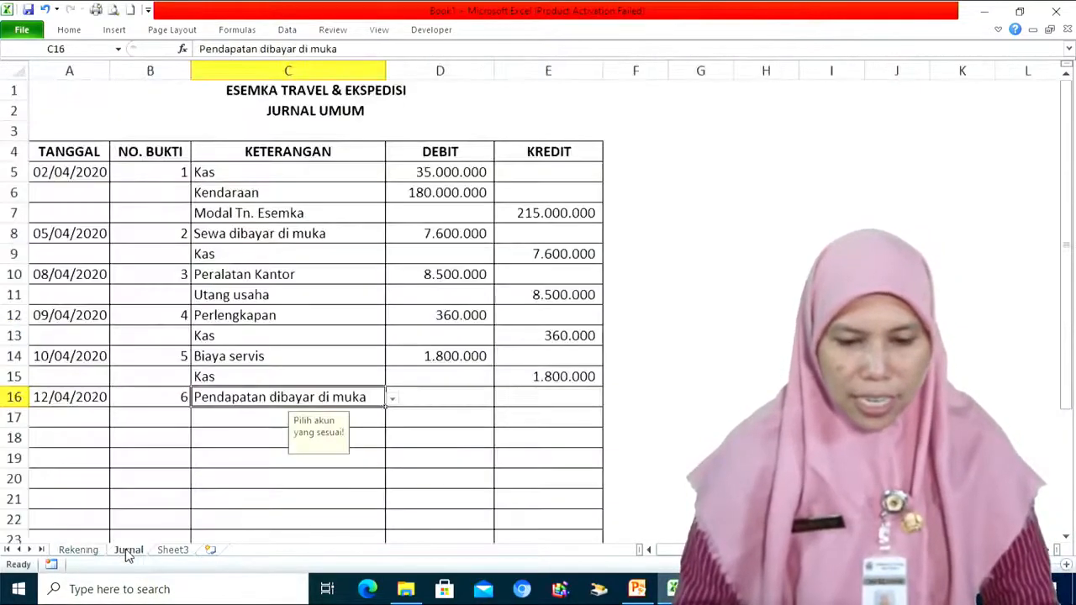
Step: Replace the account in C16 with Pendapatan diterima di muka from the validation list
click(335, 381)
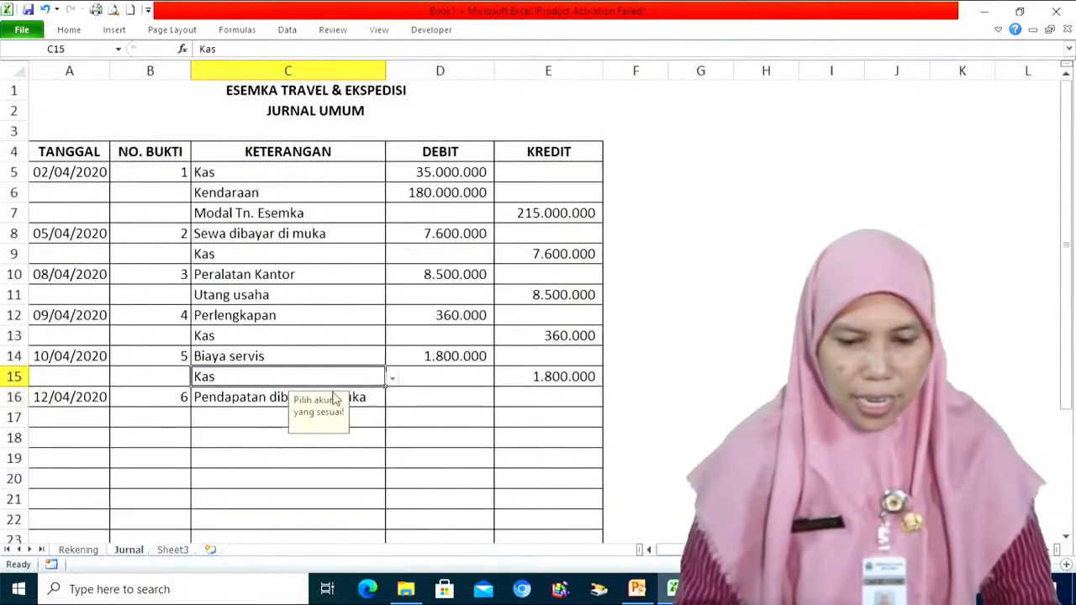
click(281, 398)
click(392, 400)
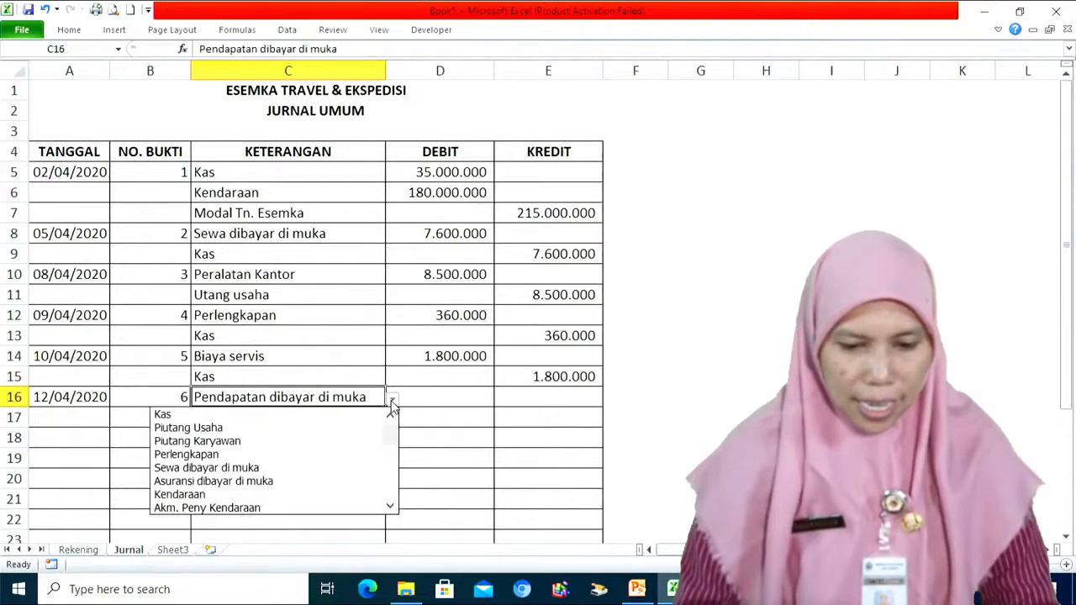
click(392, 507)
click(392, 508)
click(392, 507)
click(392, 508)
click(392, 508)
click(392, 508)
click(309, 496)
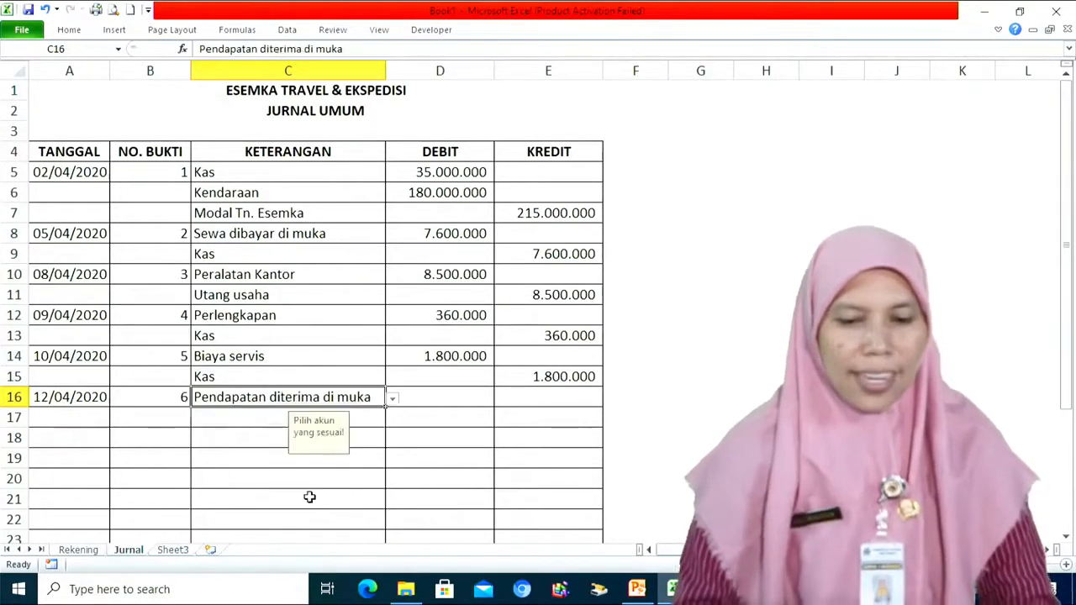
Step: Enter the debit 3000000 in D16 and change the account in C16 to Kas
click(474, 395)
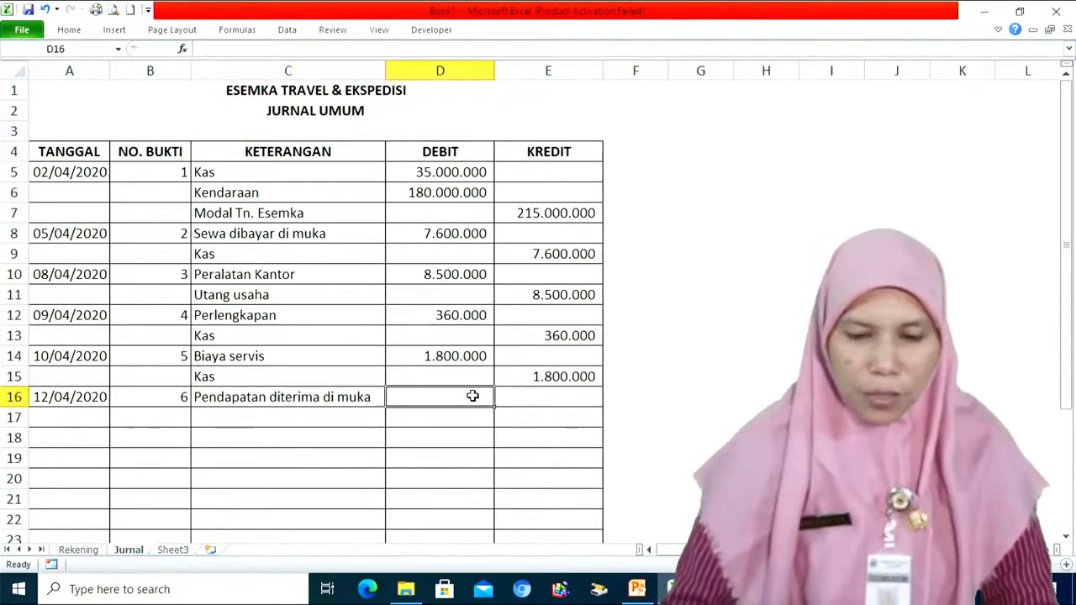
text(3000000)
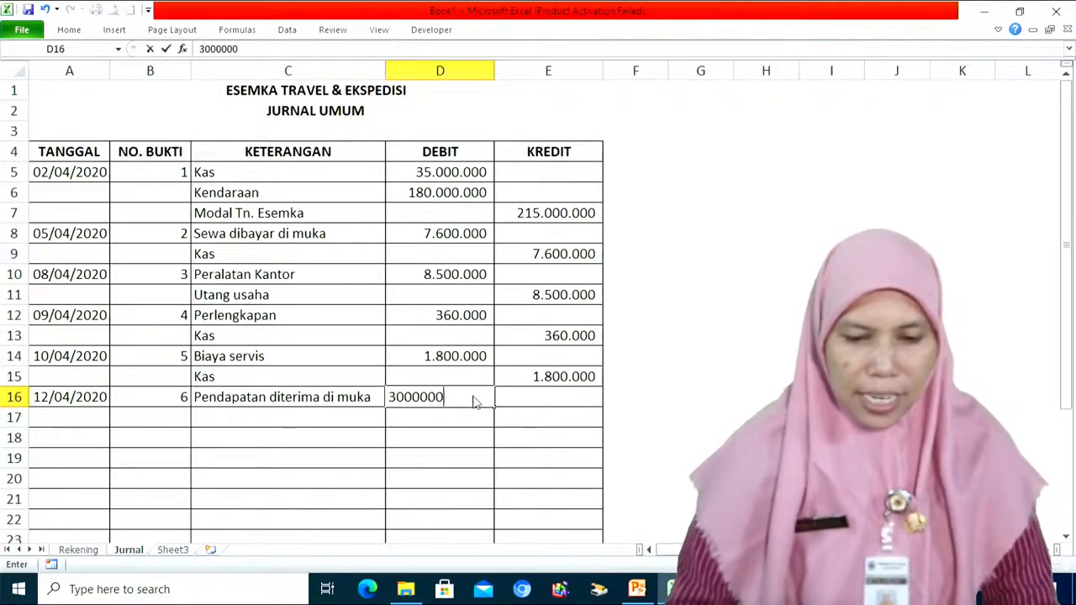
click(307, 401)
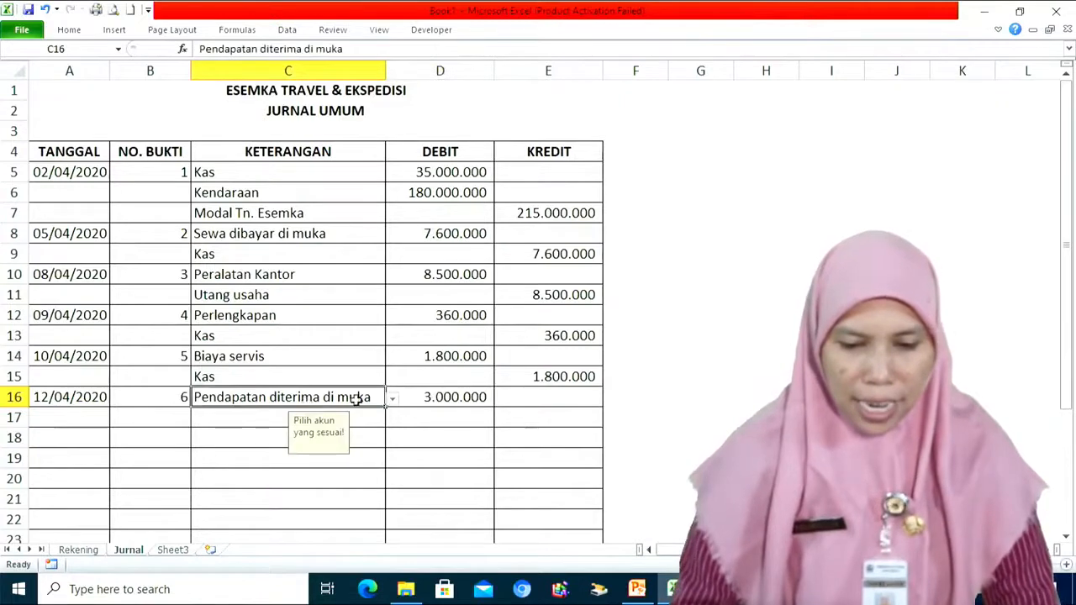
click(391, 400)
drag(392, 479, 370, 423)
click(345, 416)
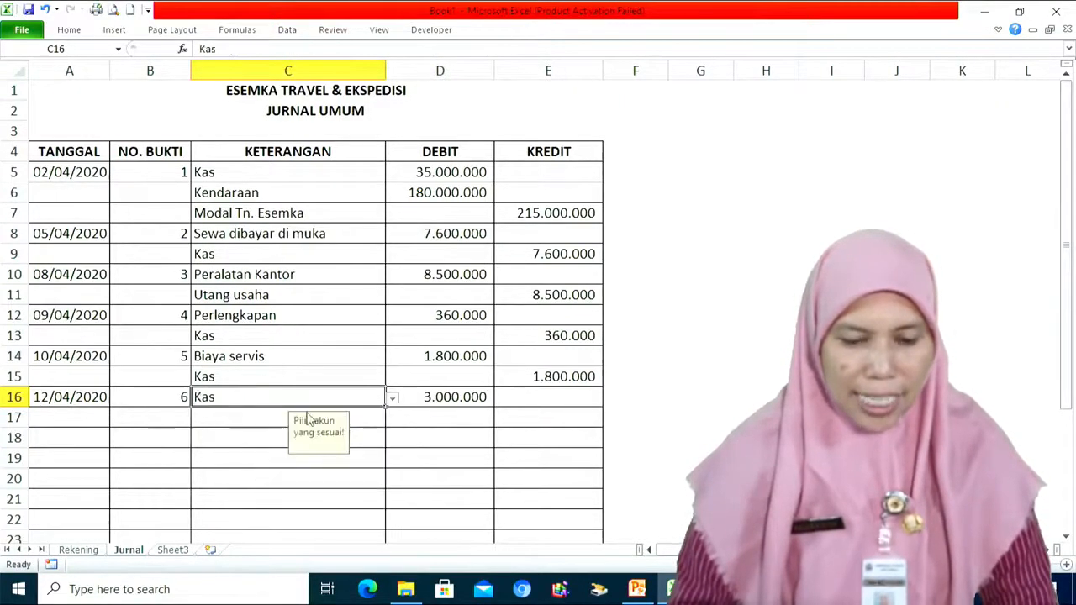
Step: Choose the account Pendapatan diterima di muka for C17 from the validation list
click(255, 418)
click(391, 419)
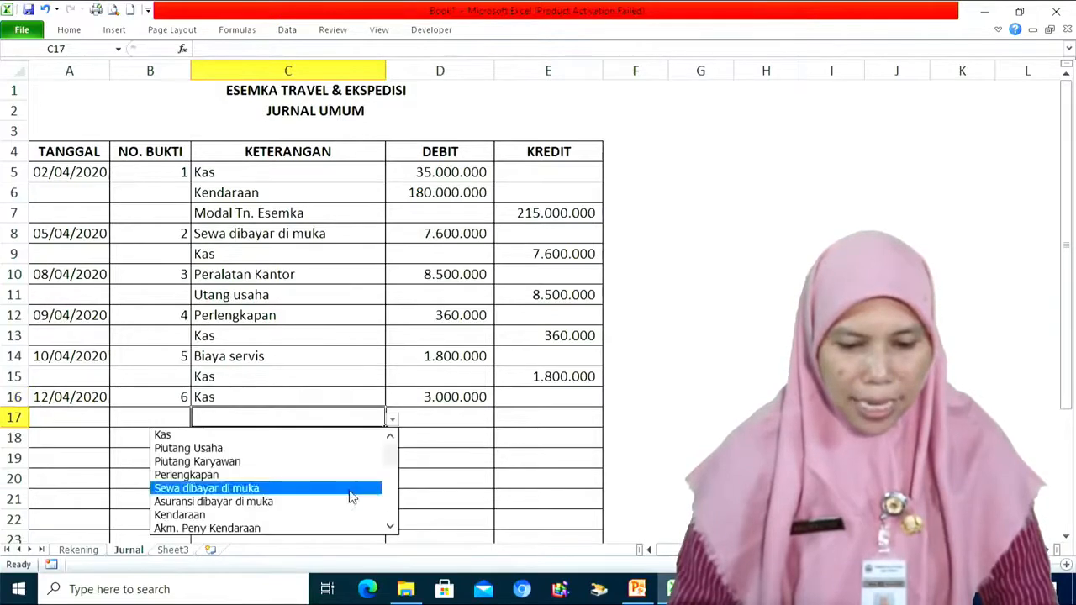
click(391, 528)
click(391, 528)
click(391, 528)
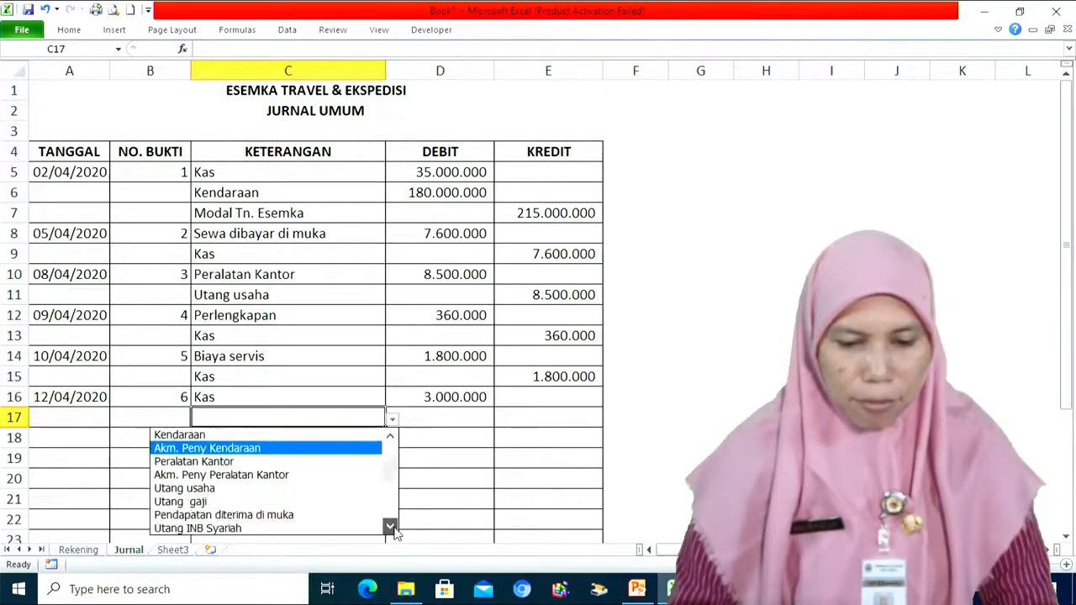
click(391, 528)
click(349, 502)
Step: Link the Pendapatan diterima di muka credit in E17 to the Kas debit with =D16
click(533, 415)
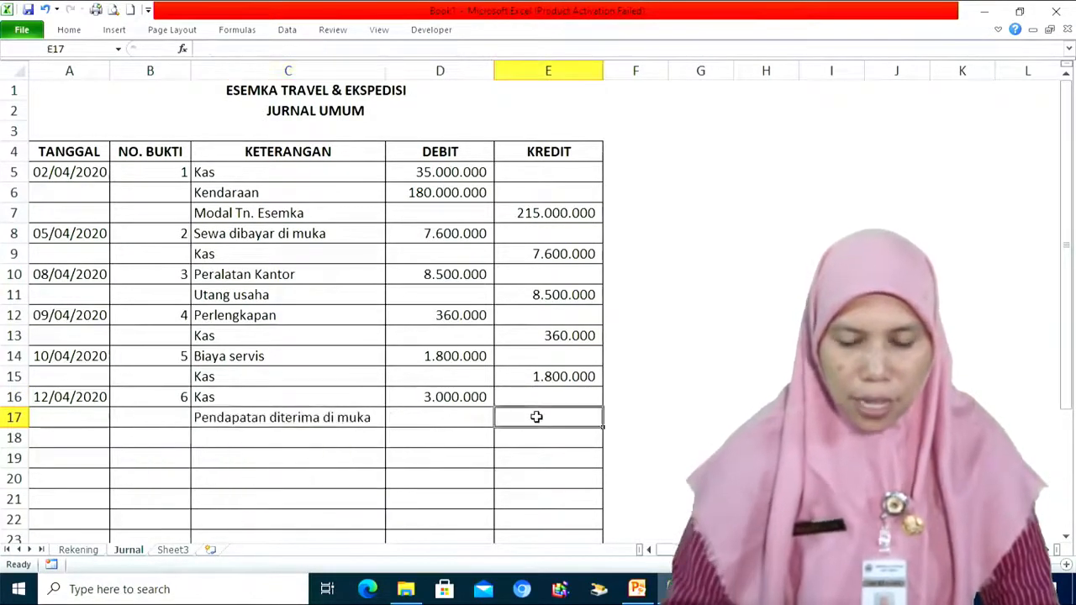
text(=)
click(456, 400)
key(Return)
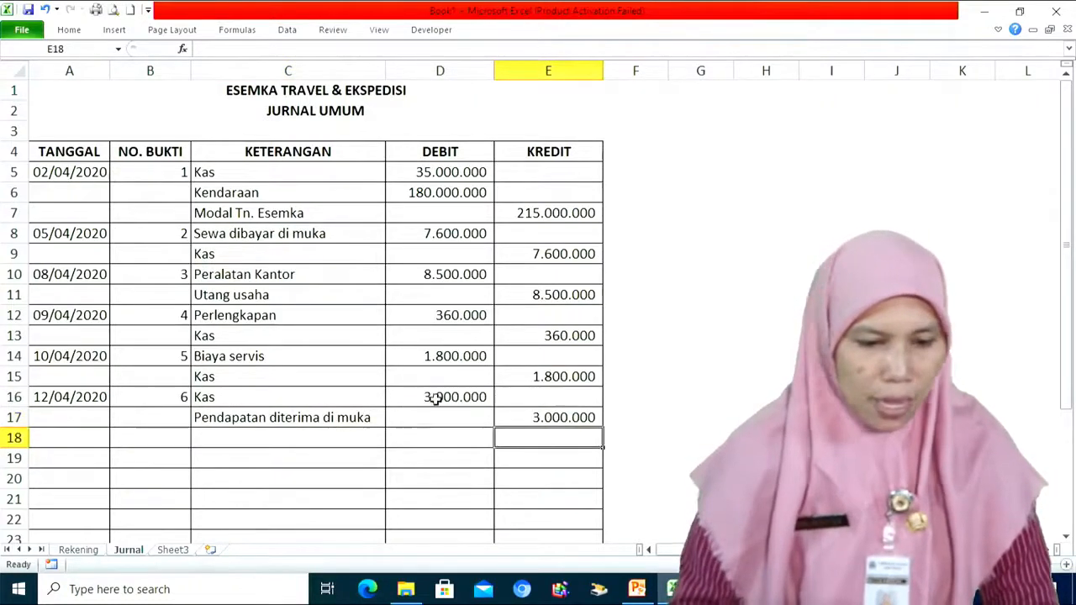
Step: Enter the date 13/4/2020 in A18 and receipt number 7 in B18 for the seventh transaction
click(62, 441)
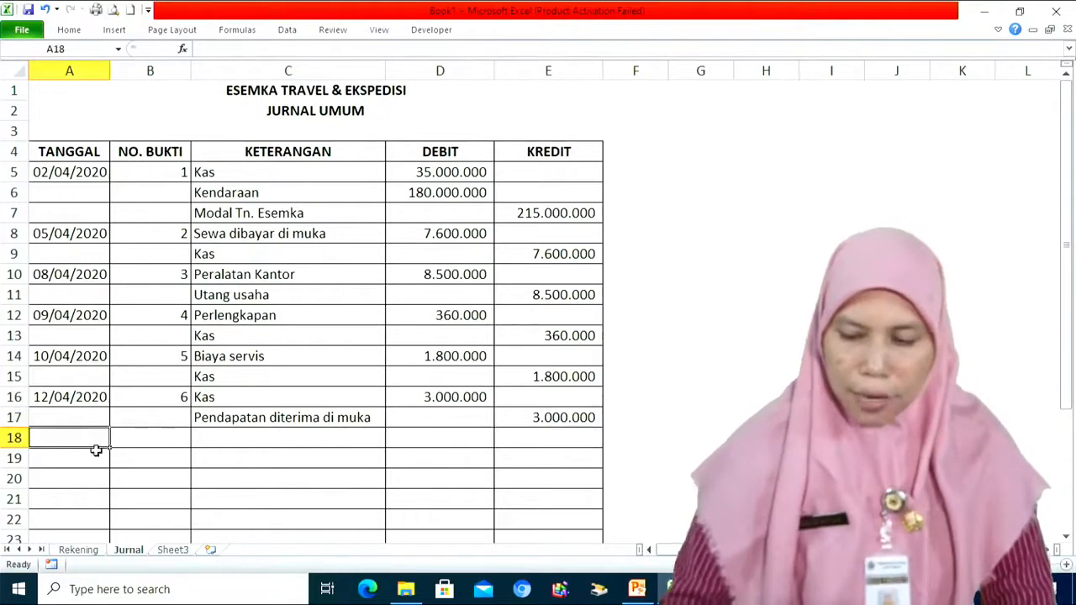
text(13/04/2020)
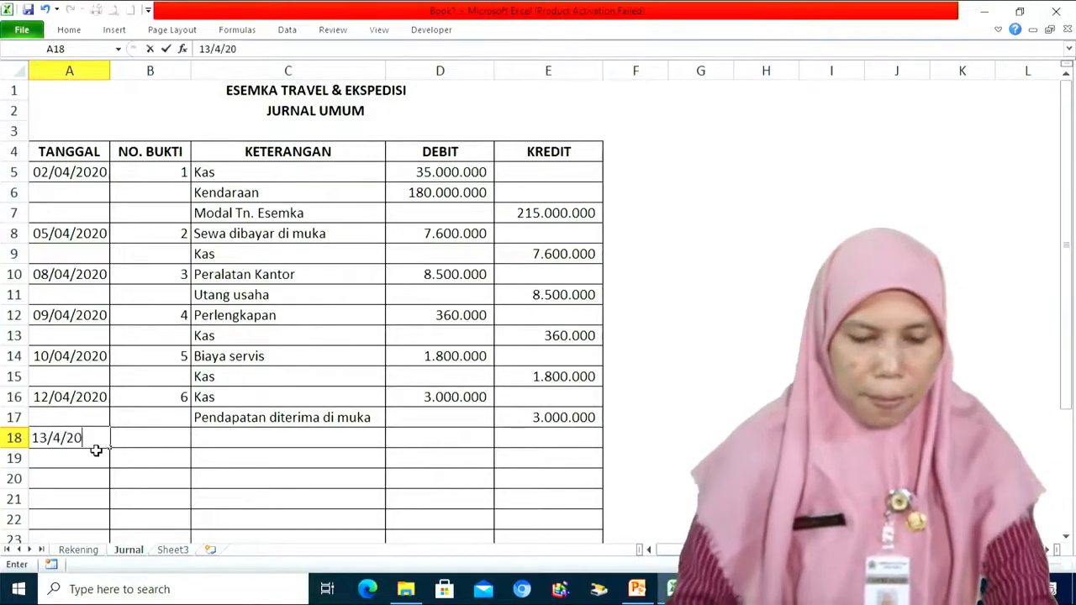
key(Tab)
text(7)
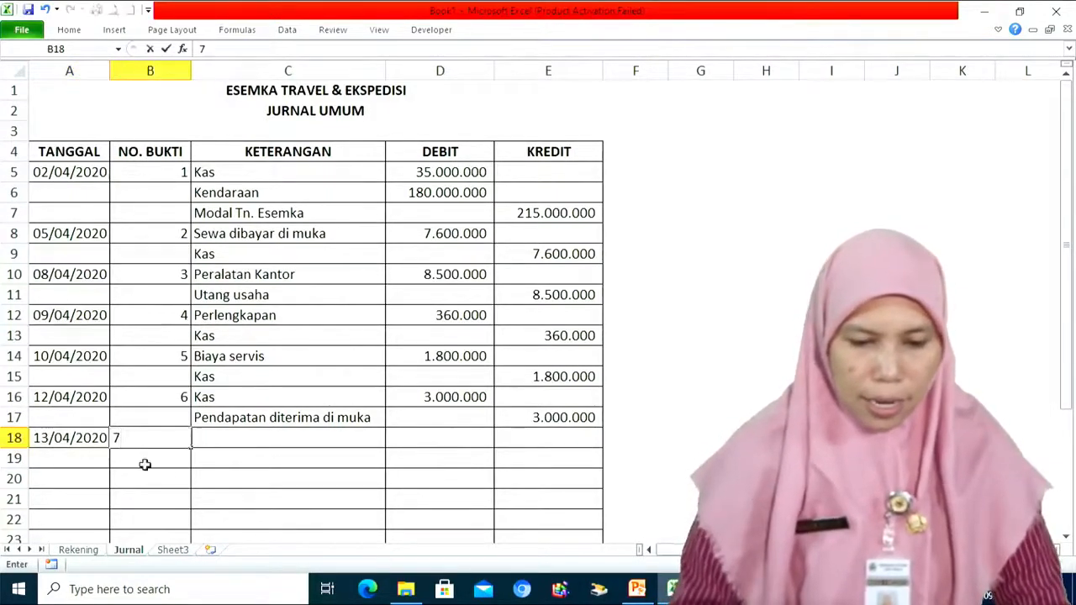
Step: Choose the accounts Biaya bahan bakar for C18 and Kas for C19 from the validation list
click(224, 437)
click(392, 440)
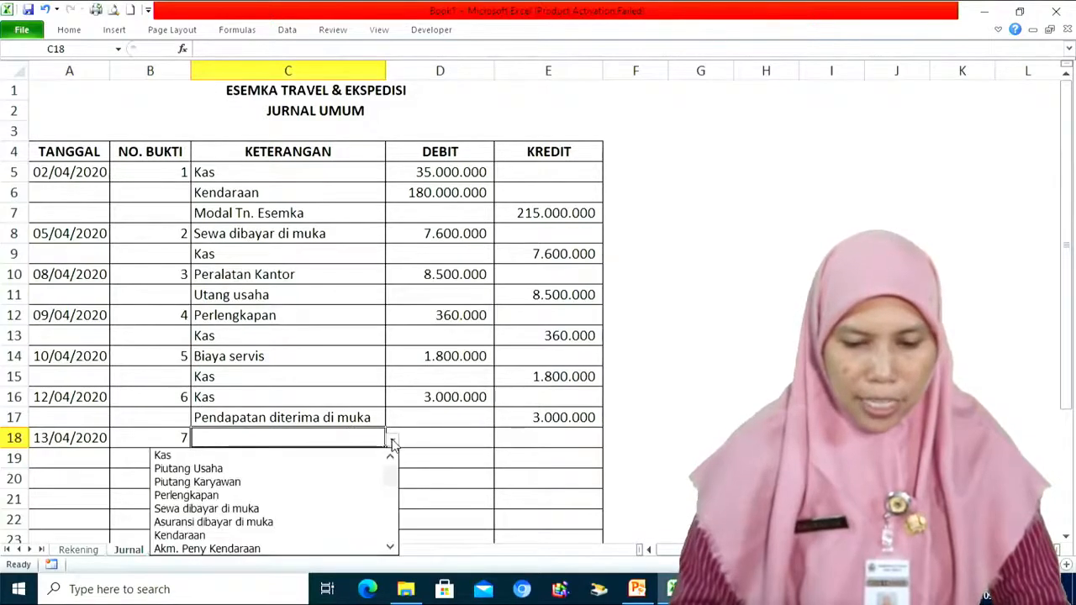
drag(392, 475, 389, 519)
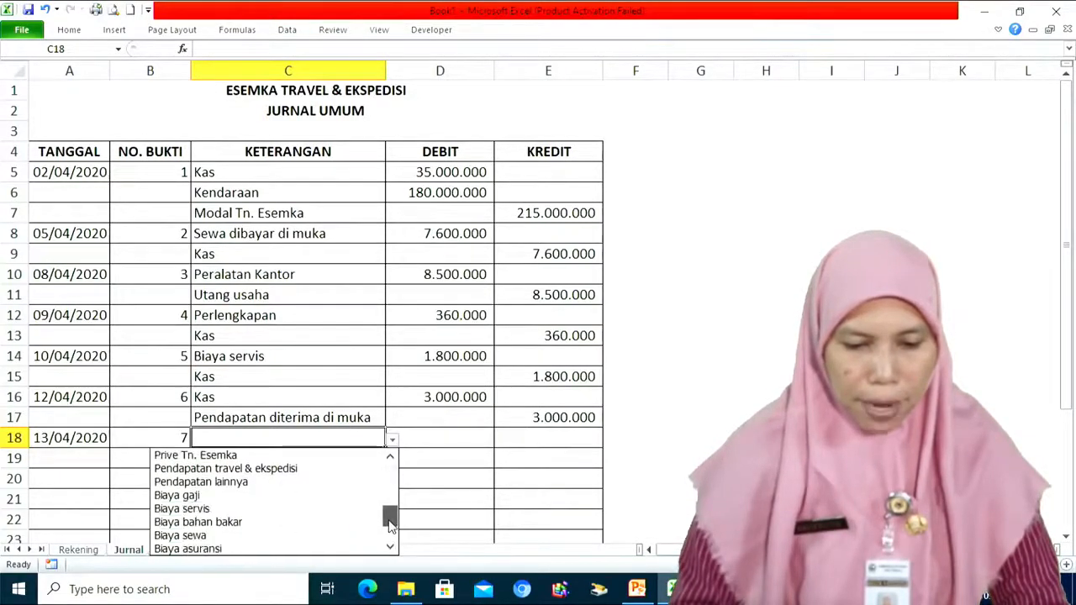
click(294, 522)
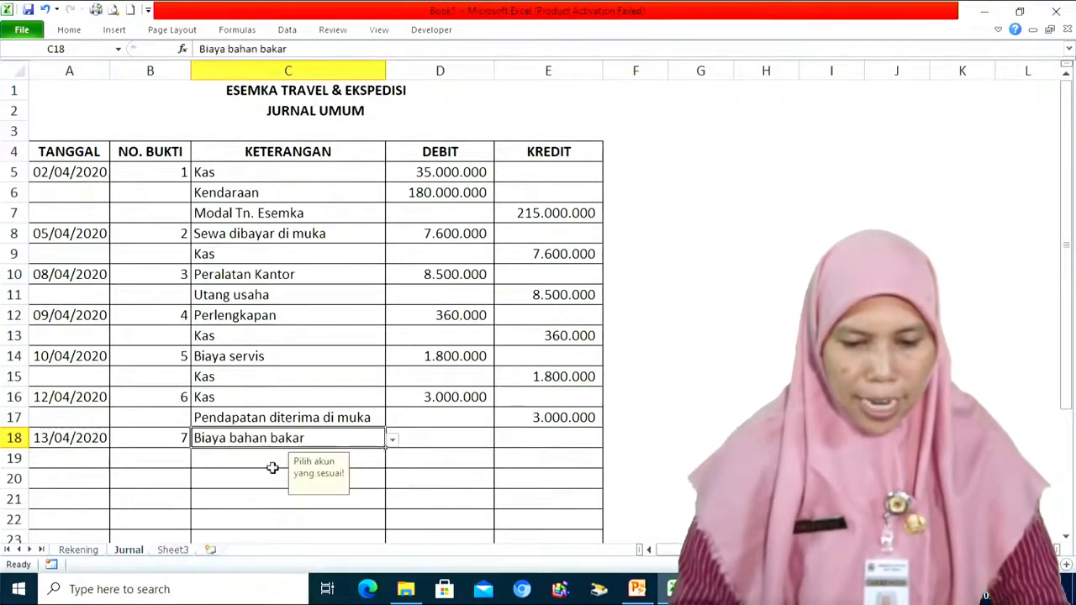
click(271, 464)
click(392, 460)
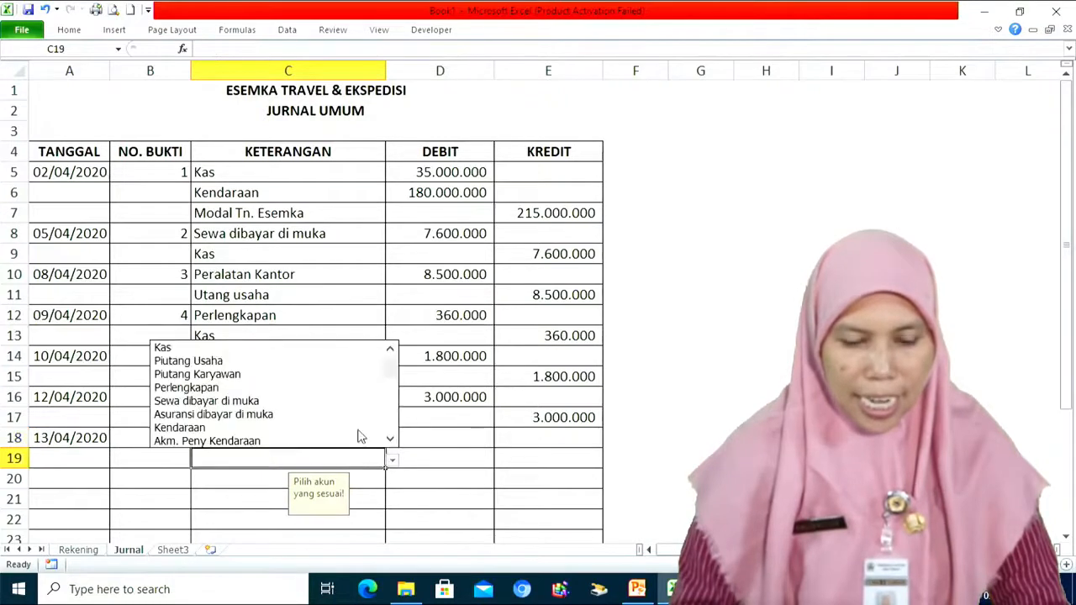
click(305, 347)
Step: Enter the debit 700000 in D18 and link the Kas credit in E19 to it with =D18
click(421, 445)
text(700000)
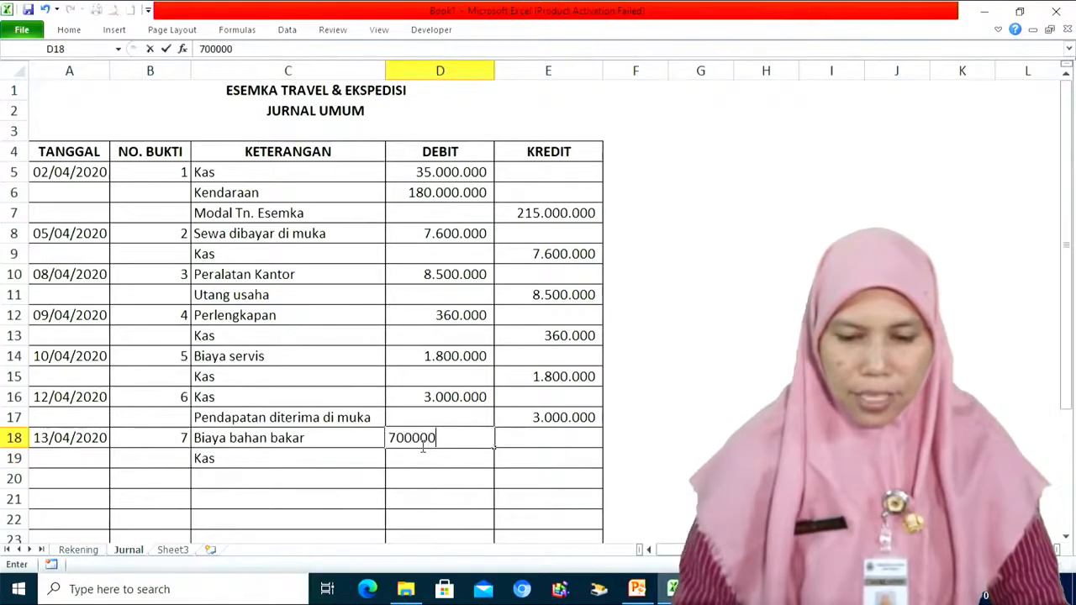
click(514, 462)
text(=)
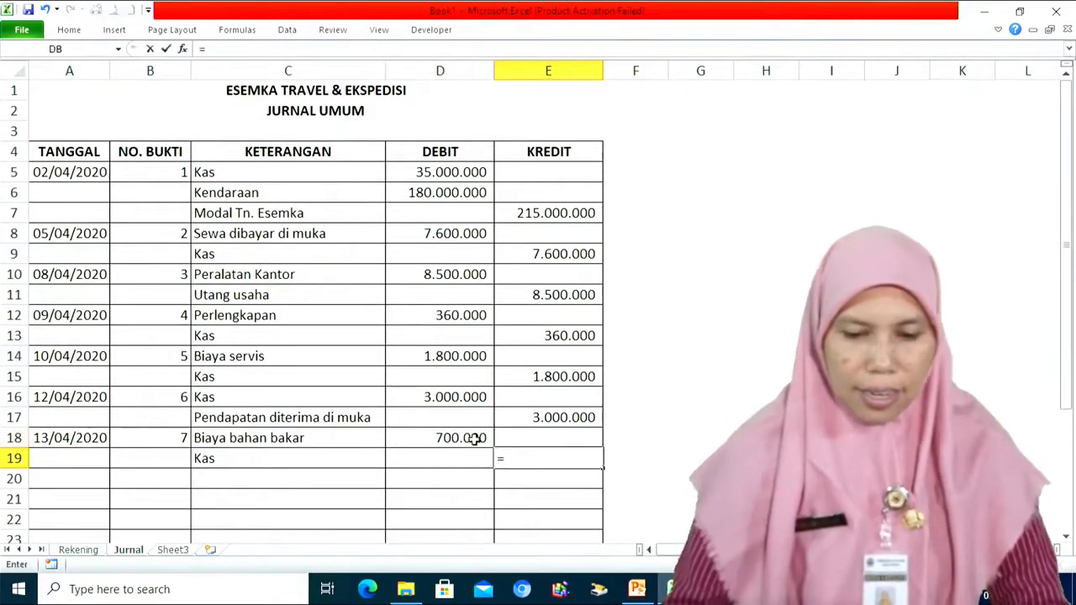
click(475, 438)
key(Return)
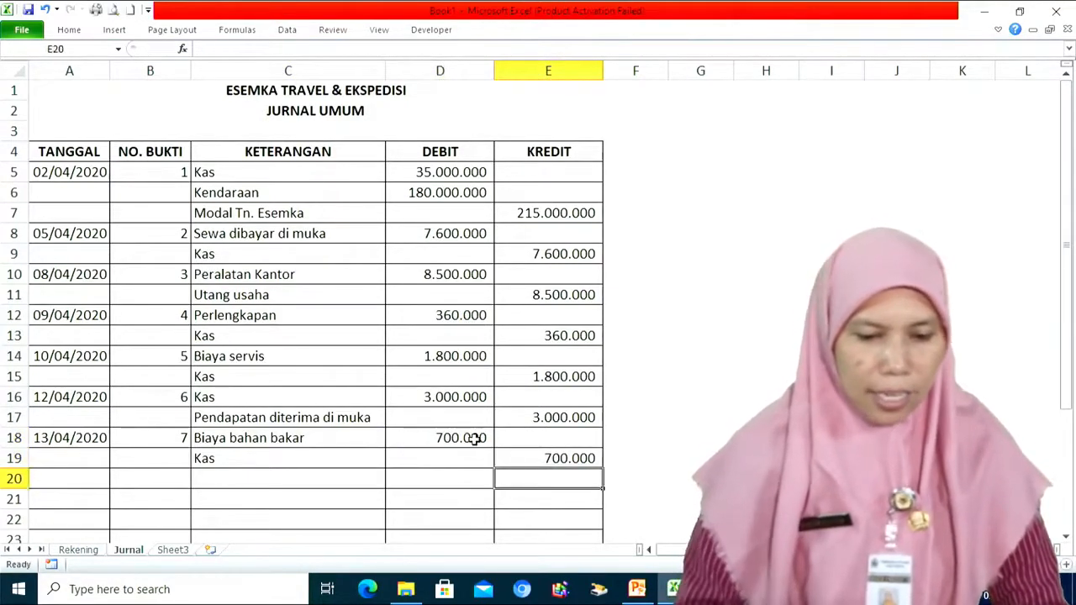
Step: Enter the date 15/4/20 in A20 and receipt number 8 in B20 for the eighth transaction
click(40, 477)
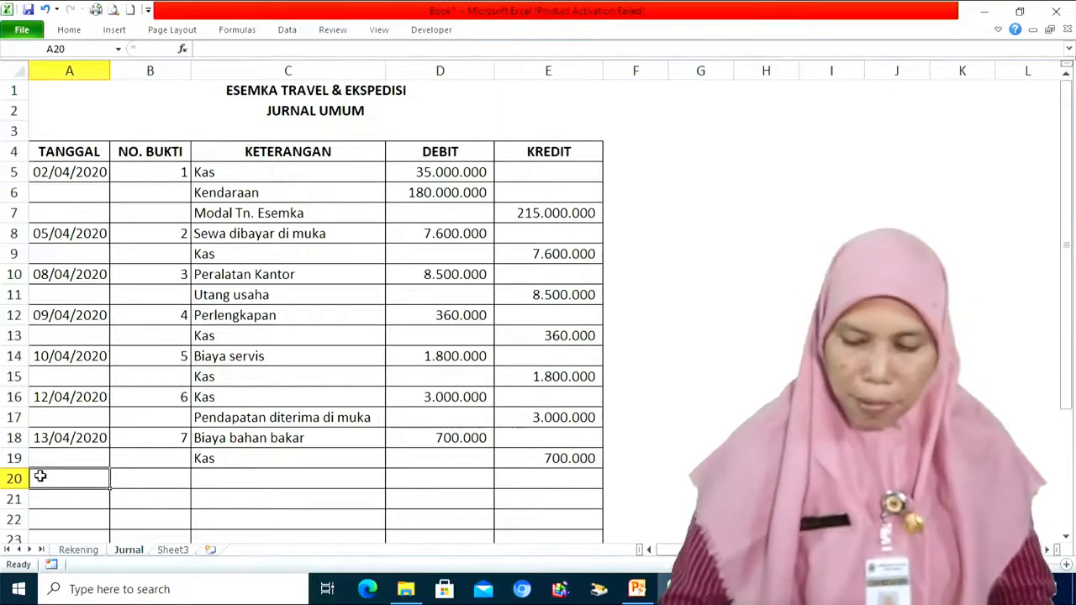
text(15/4/)
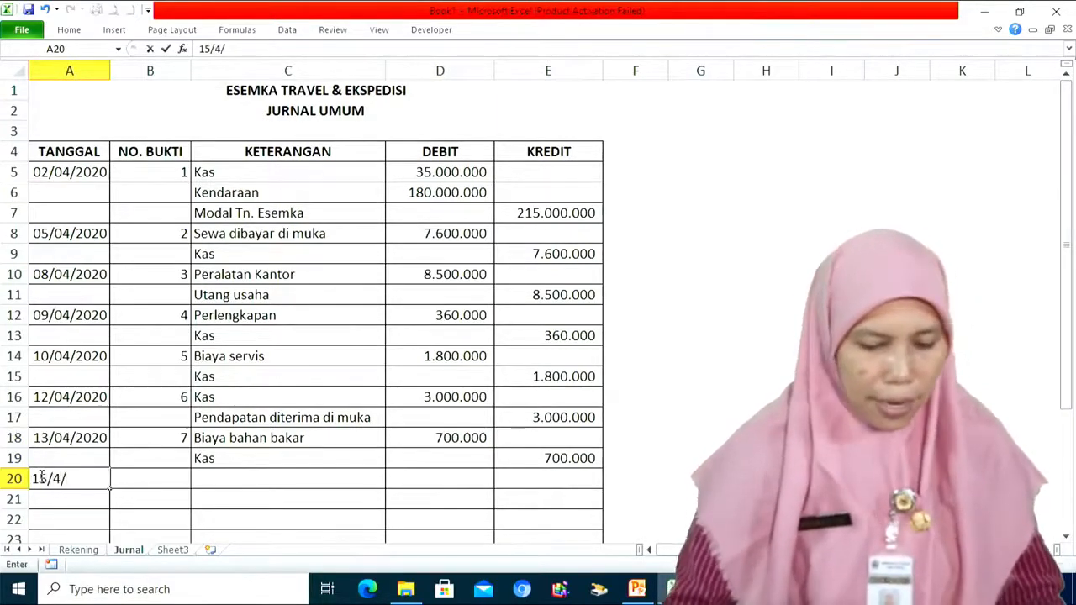
text(20)
key(Tab)
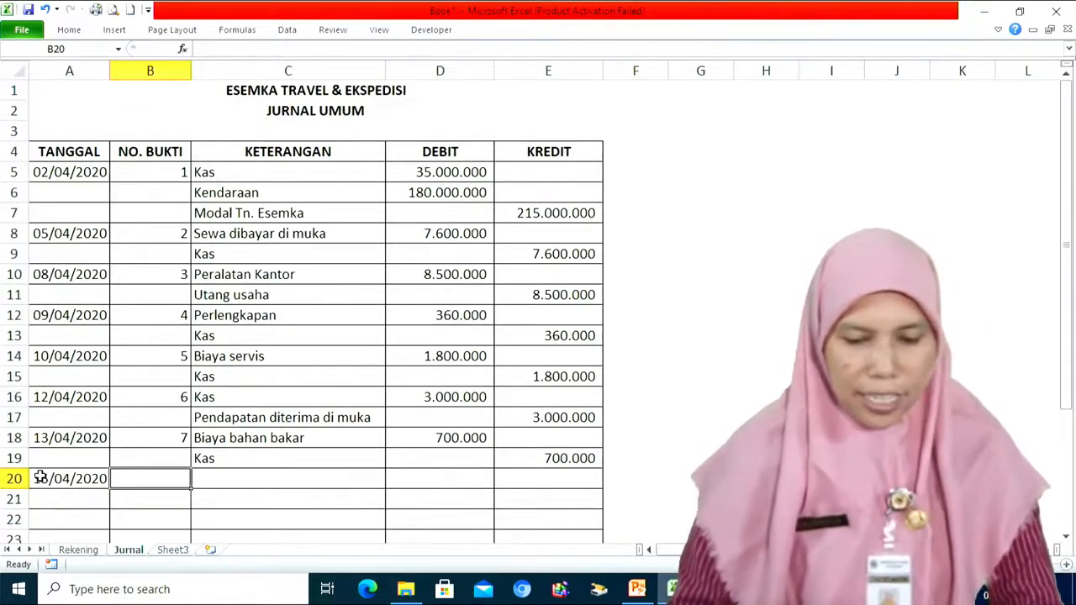
text(8)
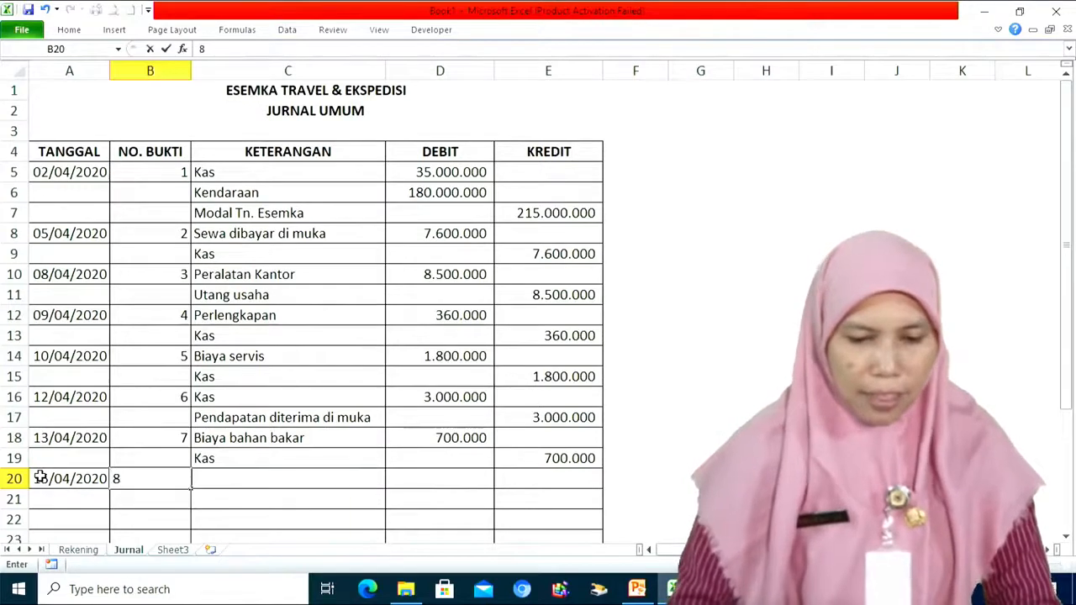
key(Tab)
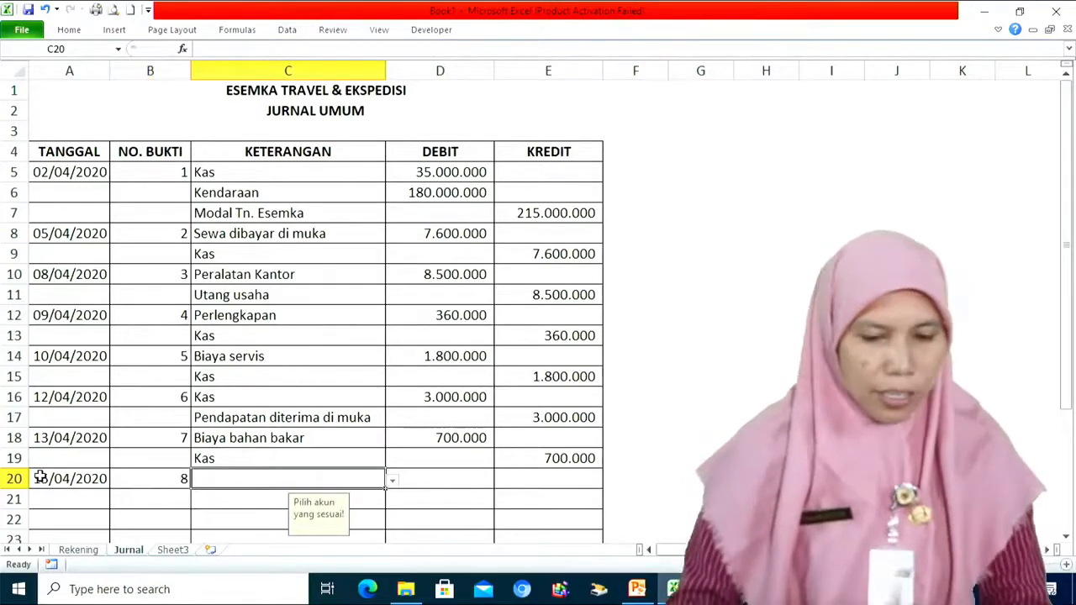
Step: Choose the accounts Kas for C20 and Pendapatan travel & ekspedisi for C21 from the validation list
click(391, 482)
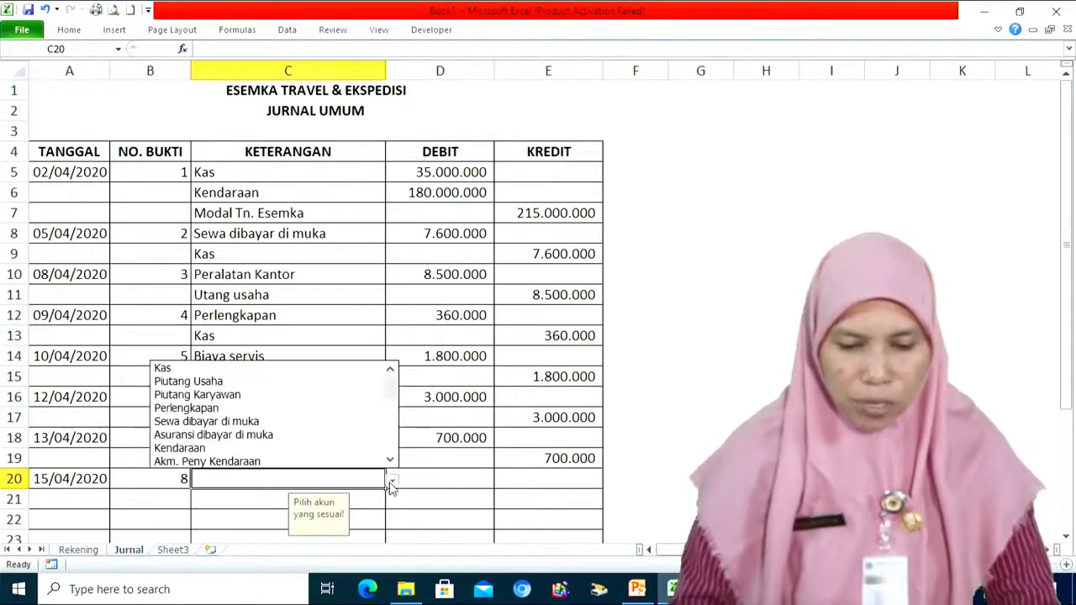
click(286, 371)
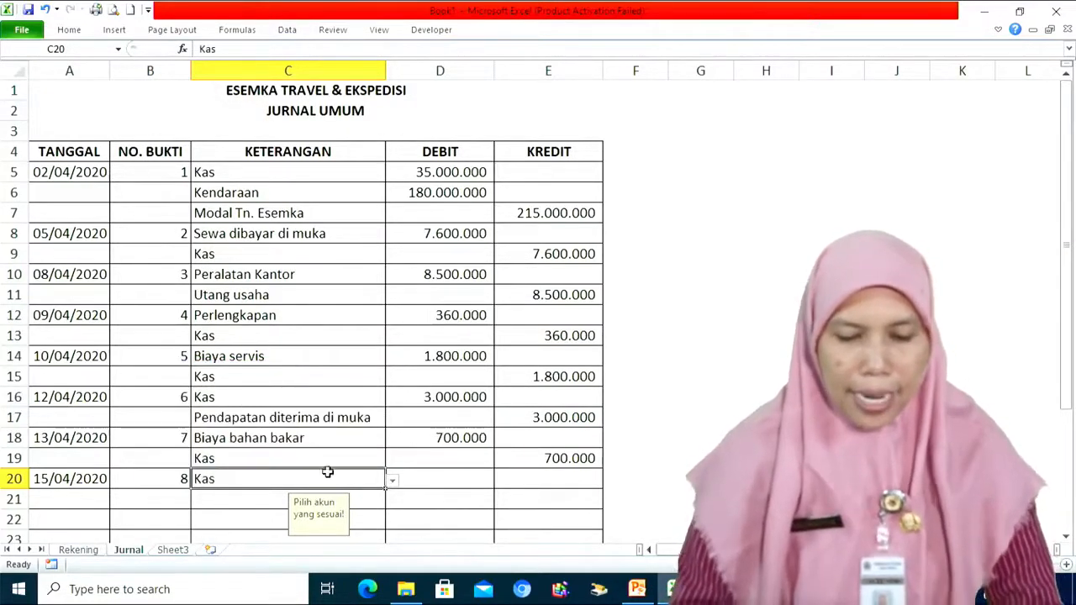
click(370, 502)
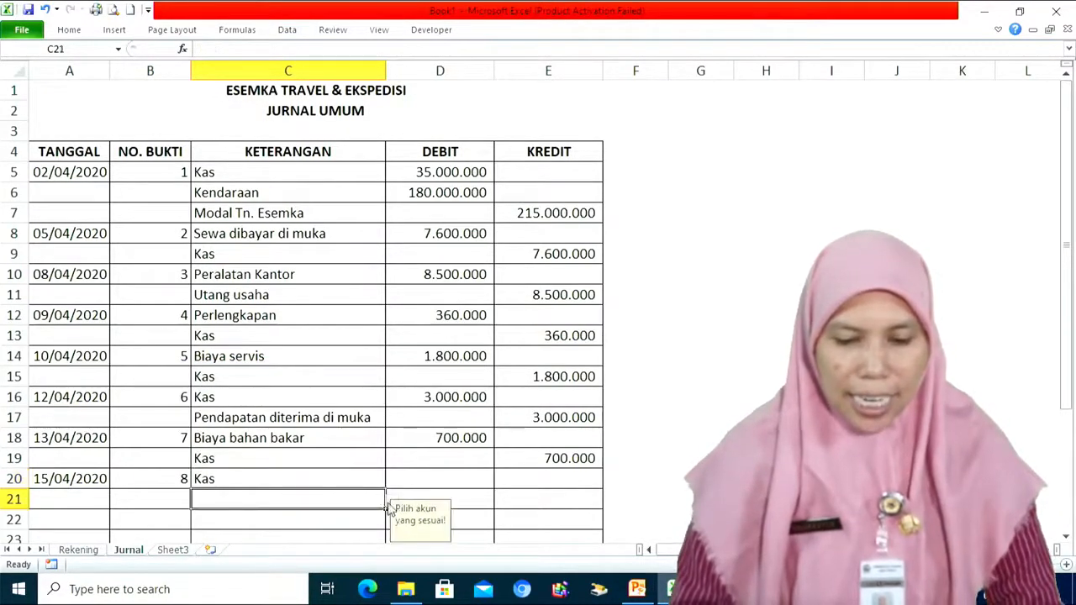
click(391, 504)
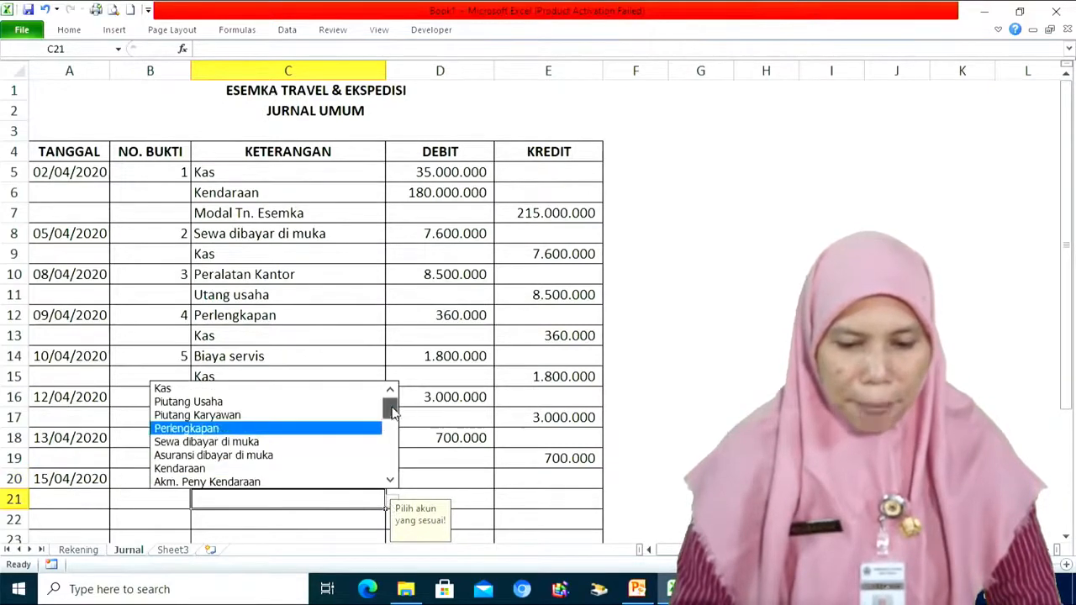
drag(393, 412, 392, 449)
click(321, 431)
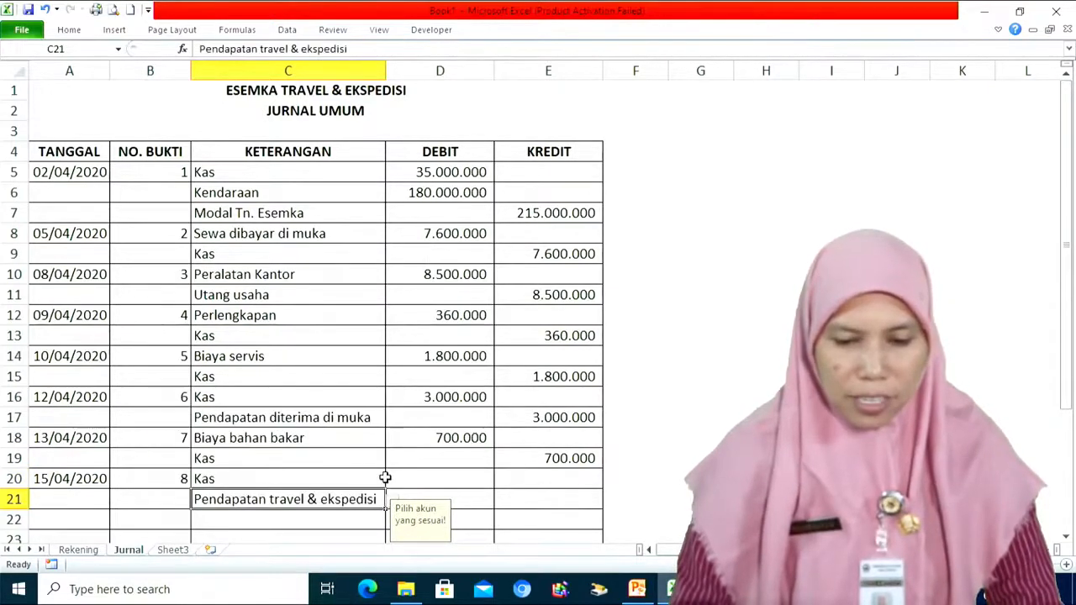
Step: Enter the debit 1500000 in D20 and link the Pendapatan travel & ekspedisi credit in E21 to it with =D20
click(432, 482)
text(1.50)
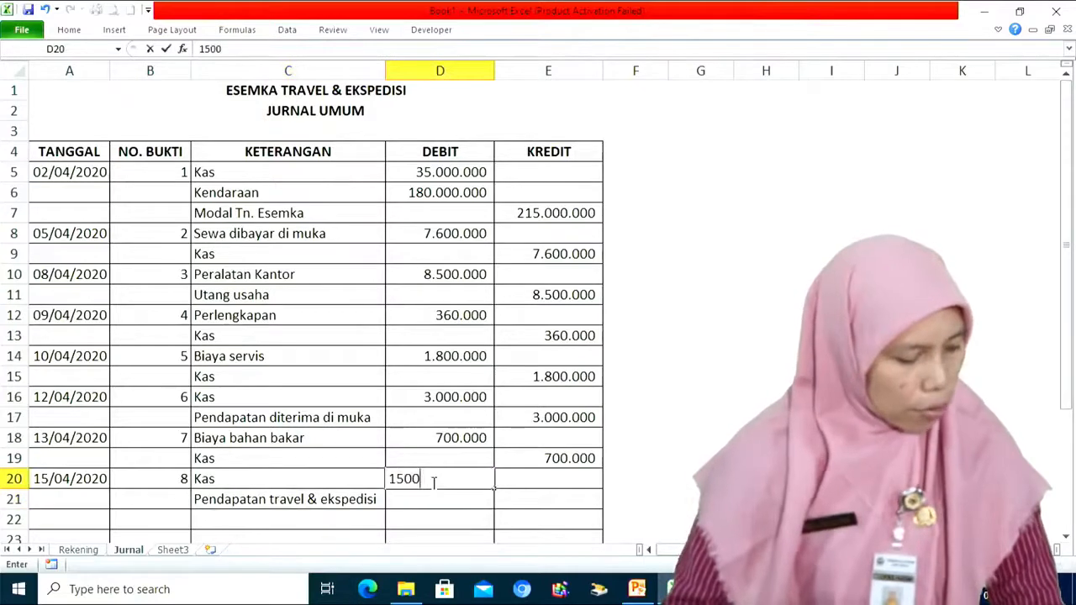
text(0.000)
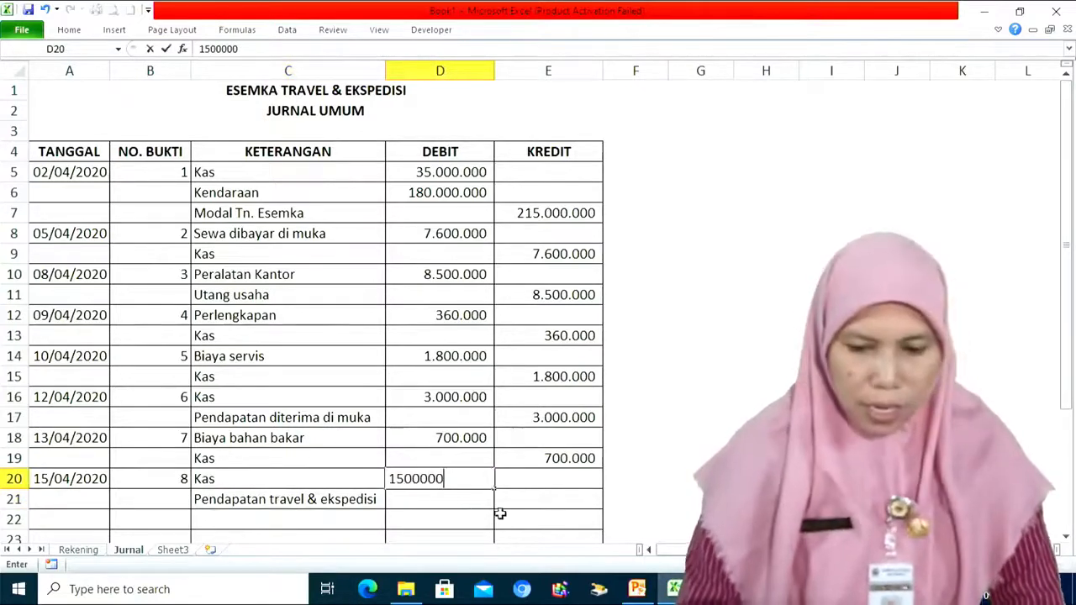
click(528, 500)
text(=)
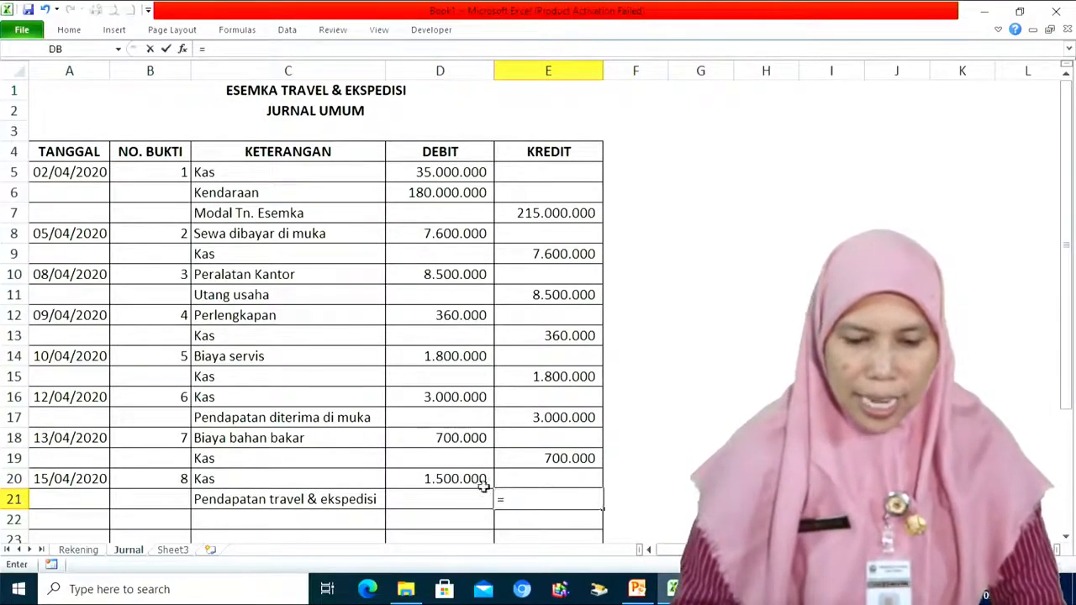
click(469, 481)
key(Return)
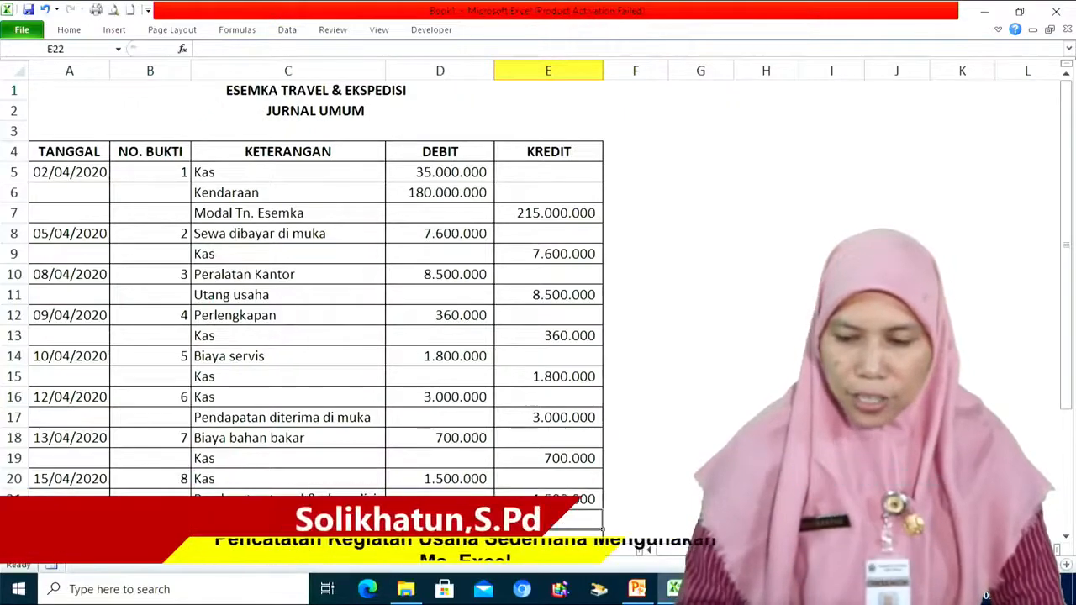
Step: Enter the date 15/4/20 in A22 and receipt number 9 in B22 for the ninth transaction
scroll(469, 413, down, 1)
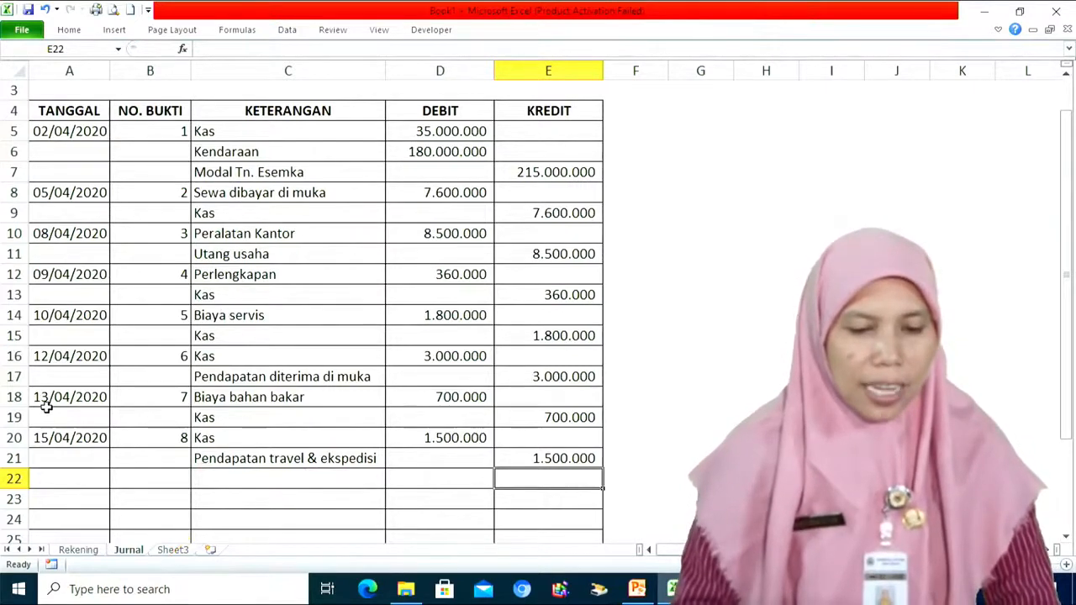
click(47, 475)
text(1)
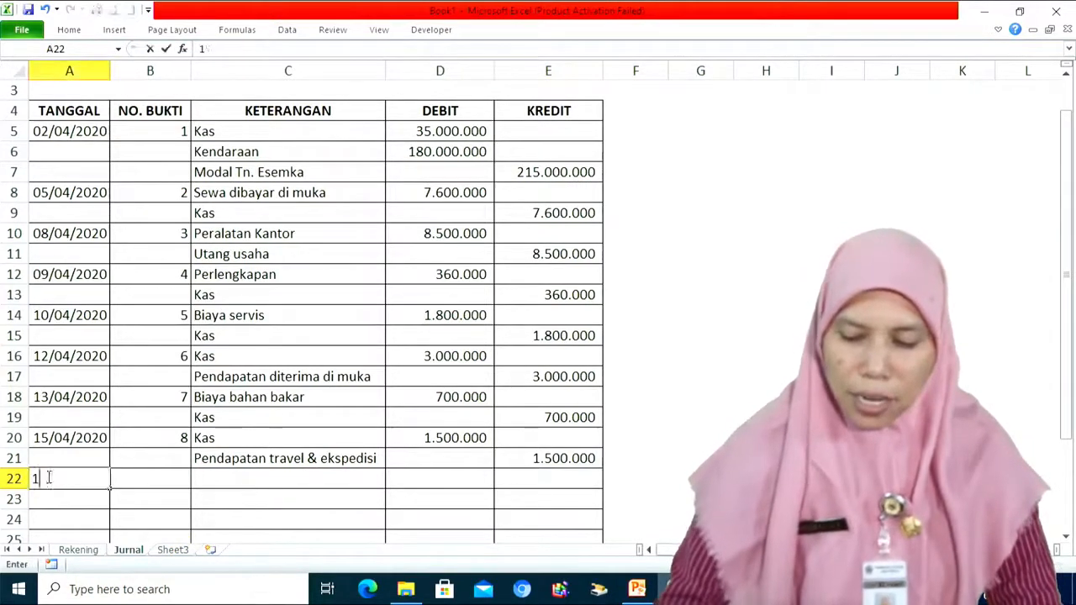
text(5/04/20)
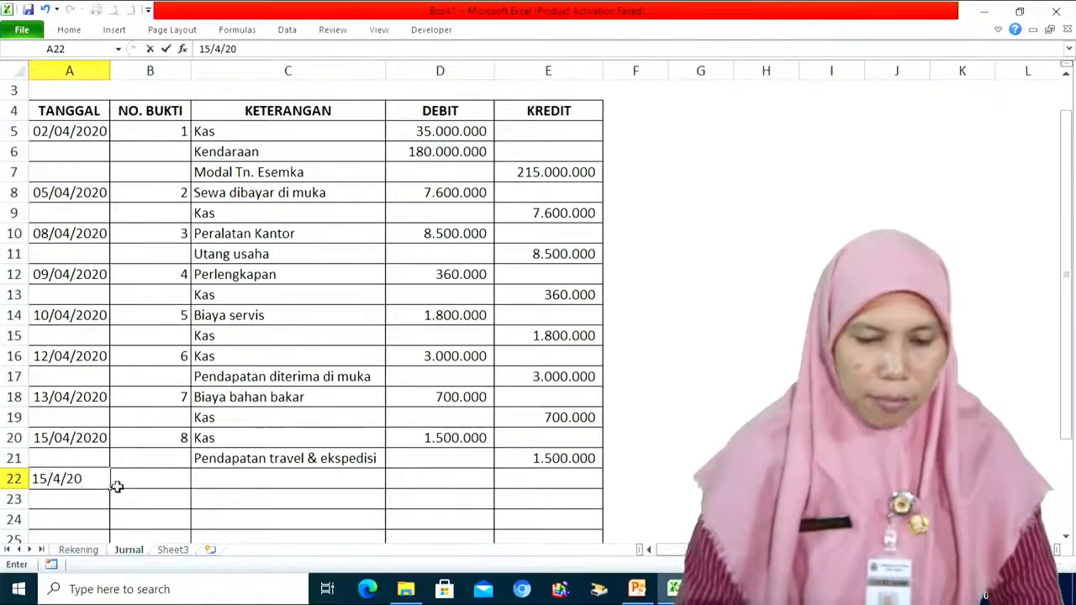
click(155, 480)
text(9)
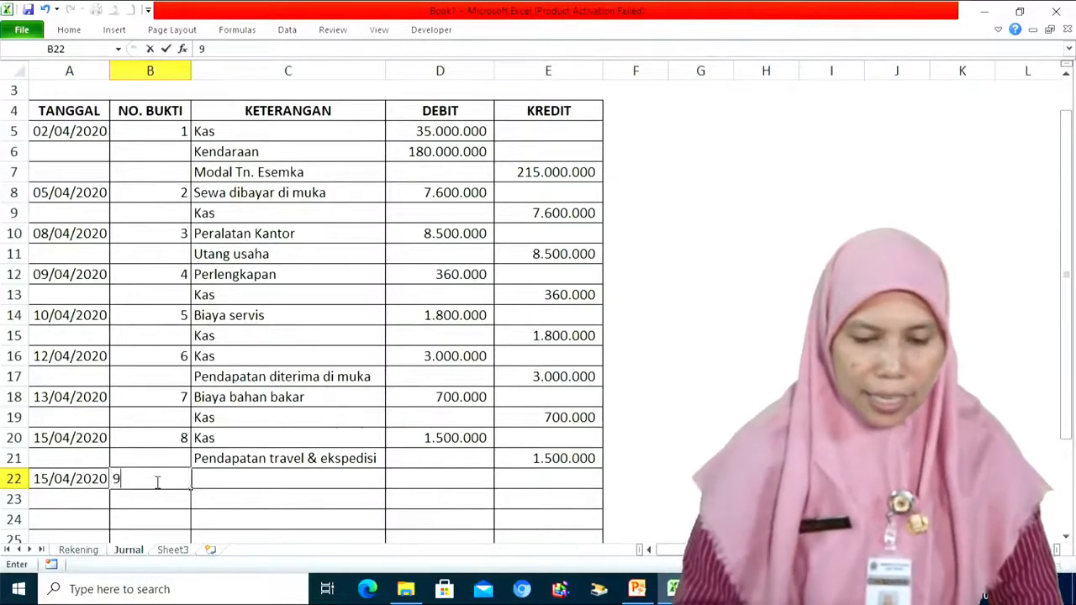
Step: Choose the account Pendapatan diterima di muka for C22 from the validation list
click(212, 481)
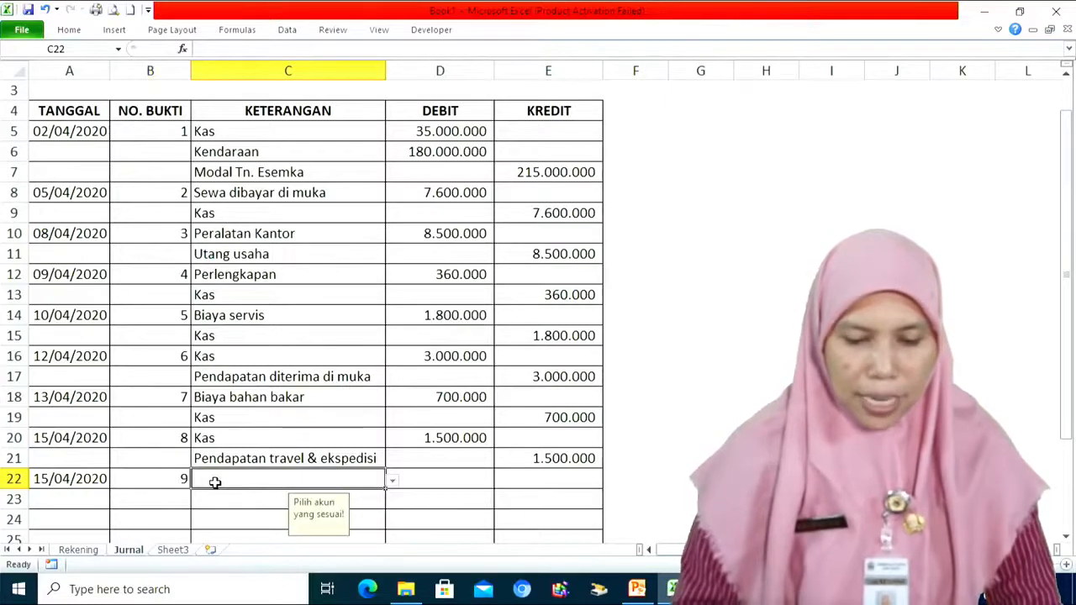
click(392, 481)
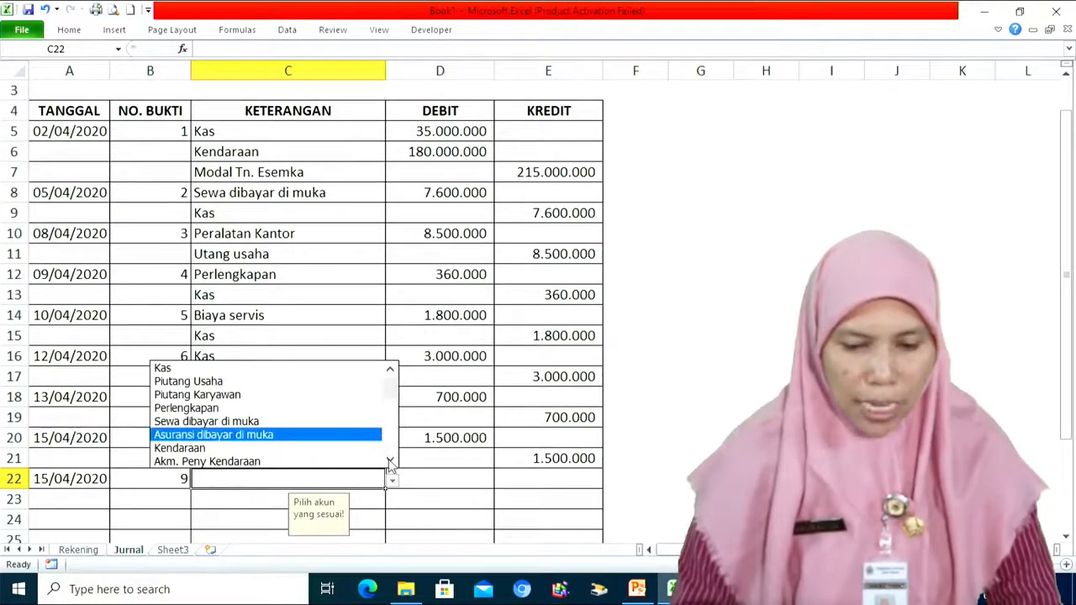
click(390, 460)
click(390, 460)
click(390, 459)
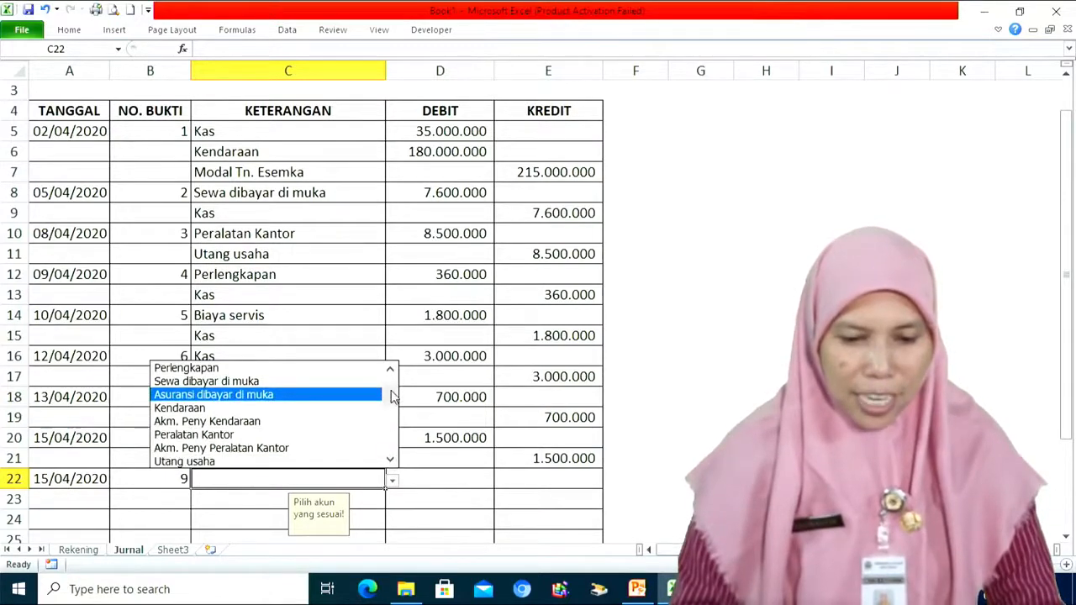
click(390, 460)
click(390, 460)
click(390, 460)
click(390, 460)
click(304, 437)
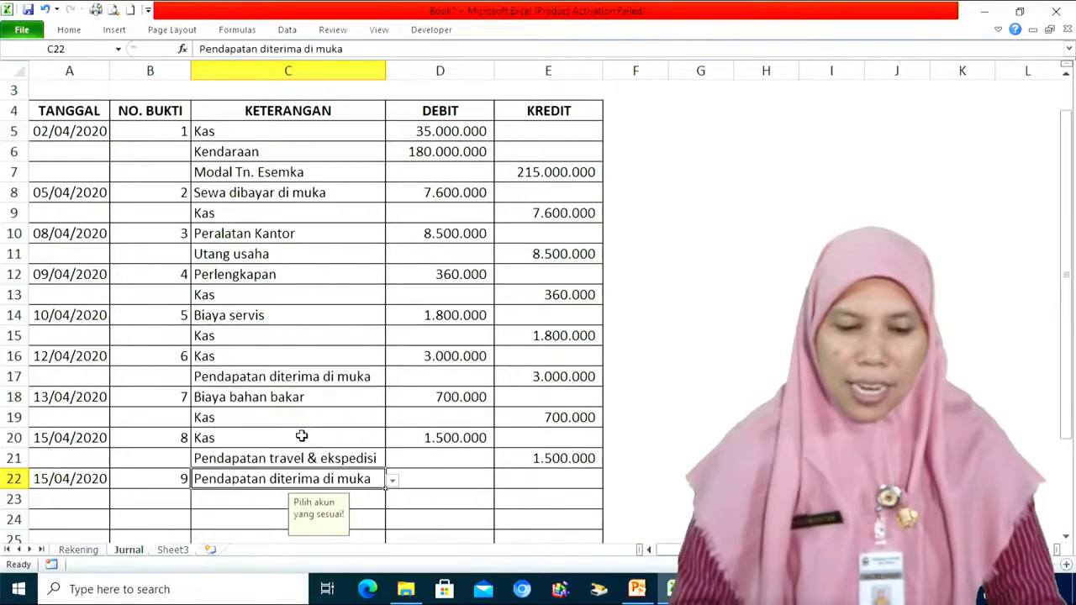
Step: Choose the account Pendapatan travel & ekspedisi for C23 from the validation list
click(242, 503)
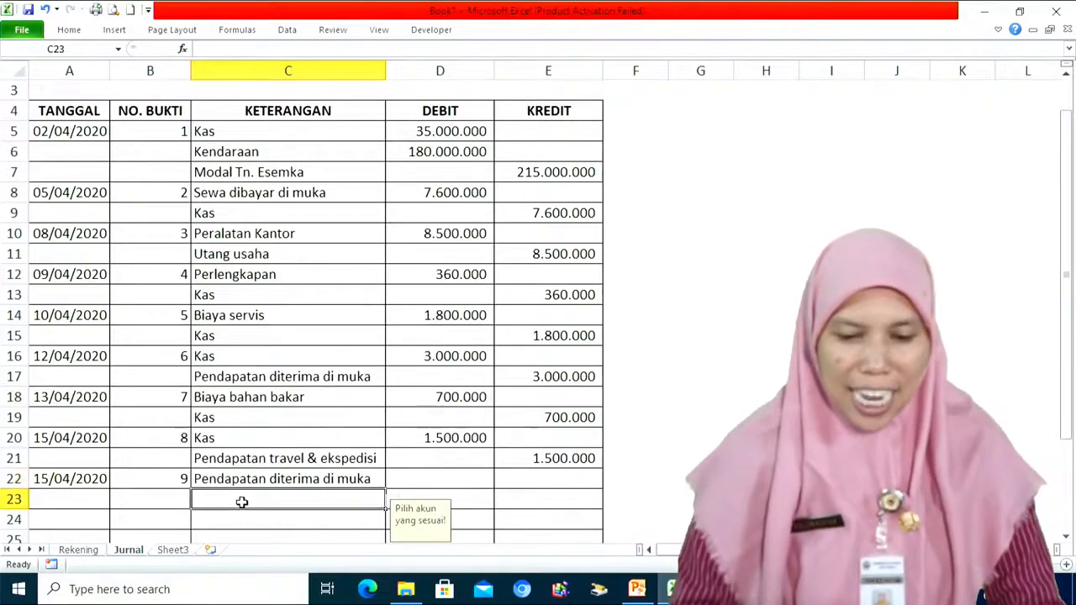
click(392, 499)
drag(389, 418, 392, 447)
click(293, 403)
Step: Enter the debit 3000000 in D22 and link the credit in E23 to it with =D22
click(432, 483)
text(3.00)
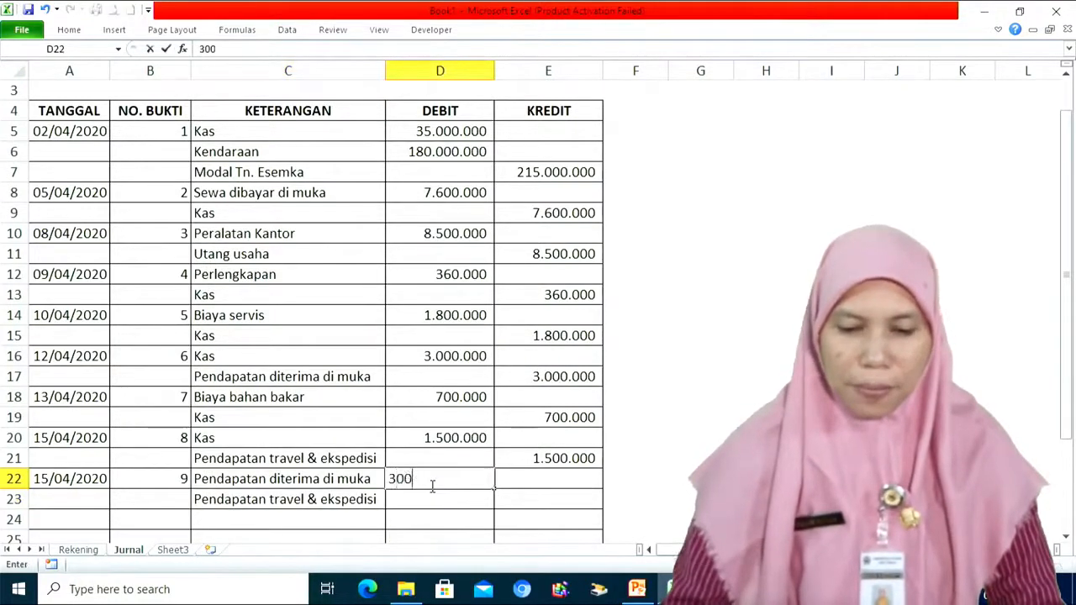
text(0.000)
key(Tab)
key(Down)
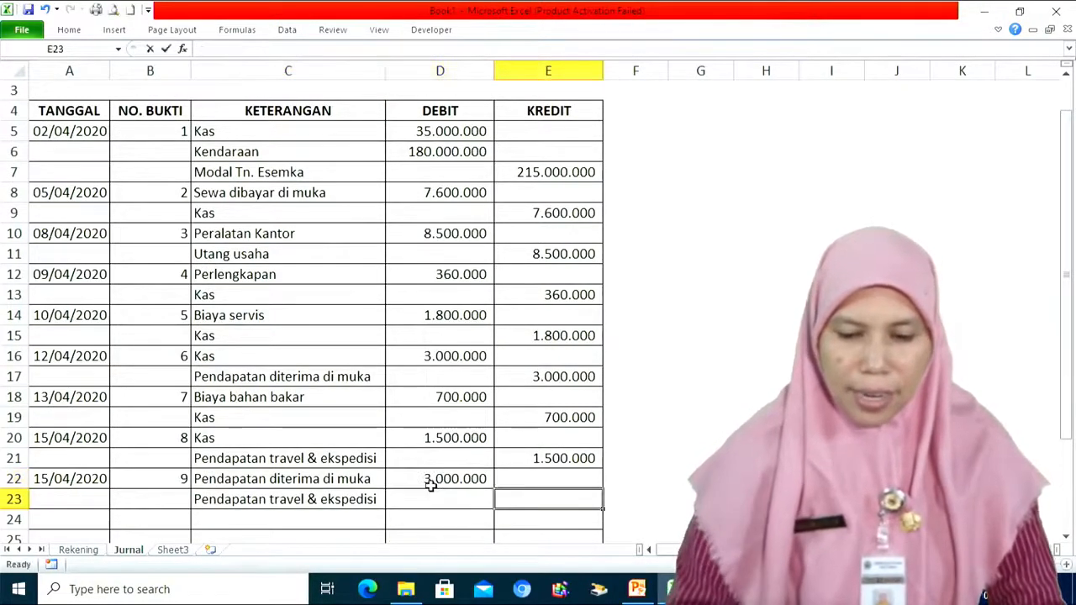
text(=)
click(430, 483)
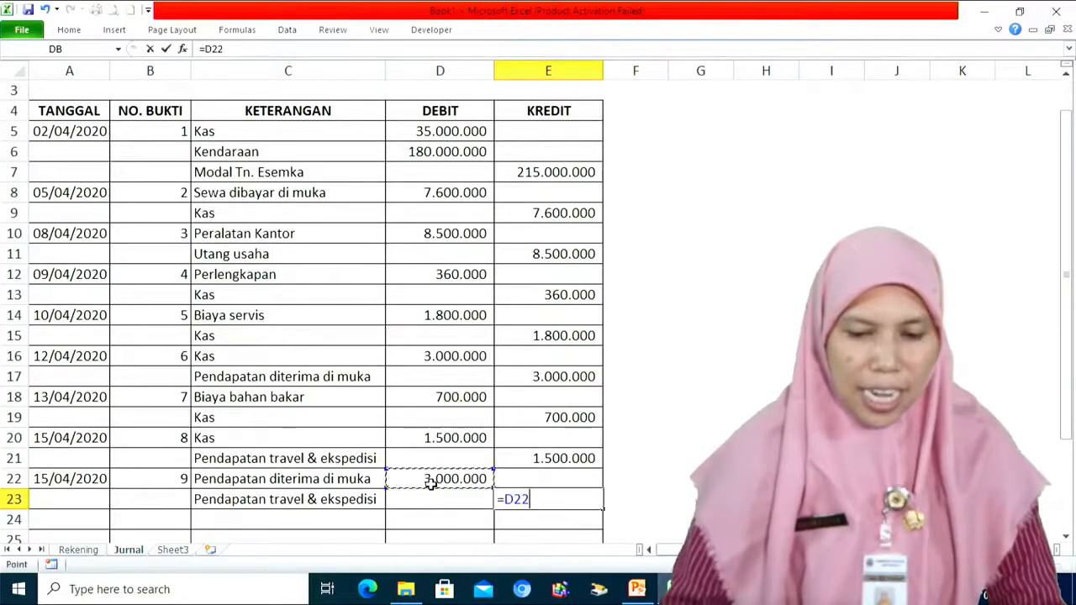
key(Return)
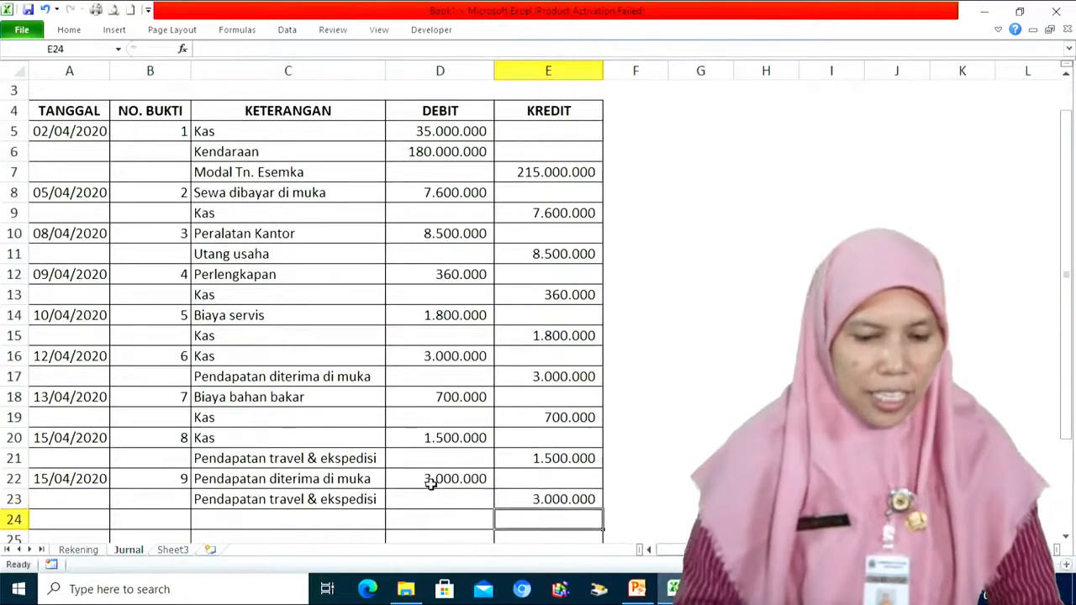
Step: Enter the date 16/4/20 in A24 and receipt number 10 in B24 for the tenth transaction
click(52, 519)
text(16/4/20)
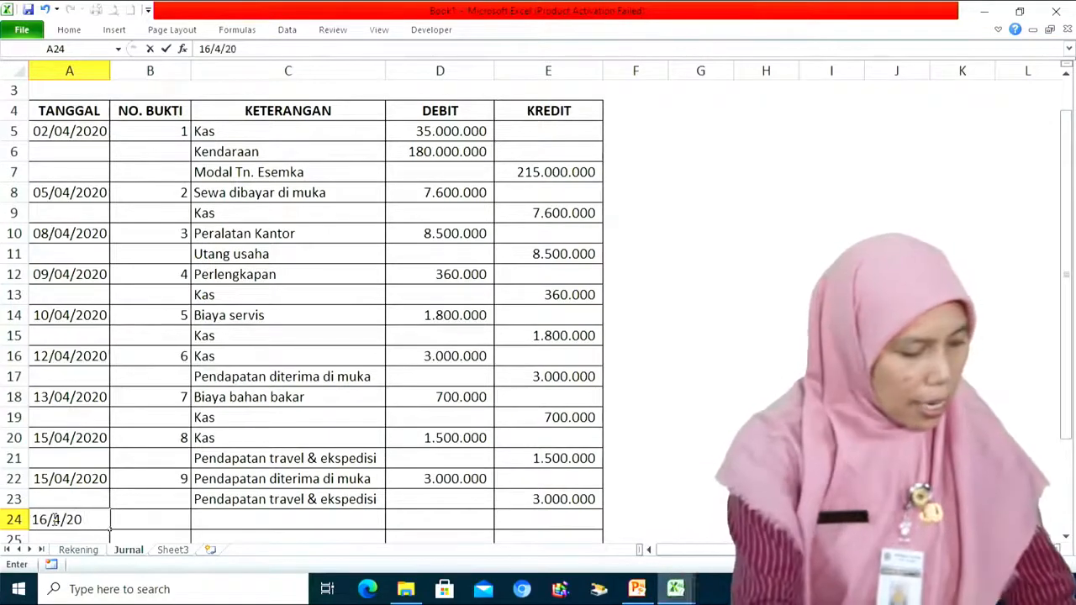
key(Tab)
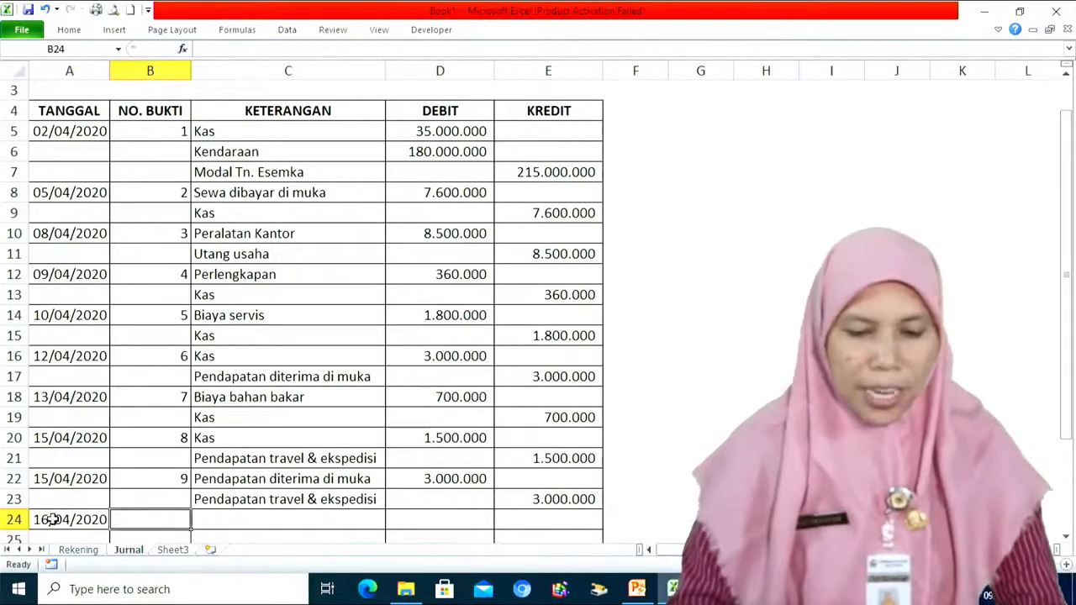
text(10)
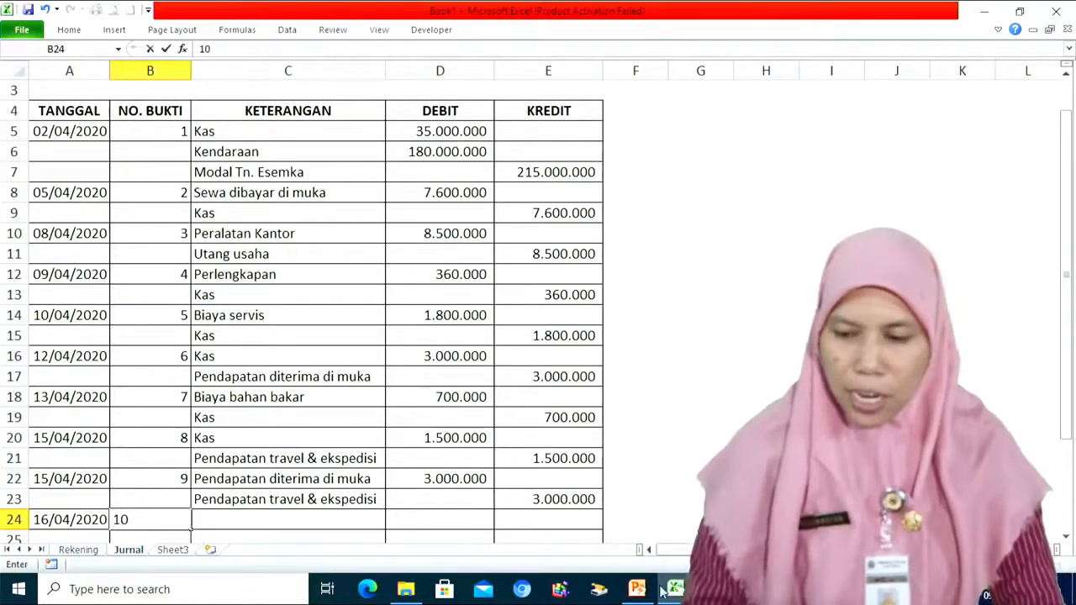
click(1065, 538)
click(1065, 538)
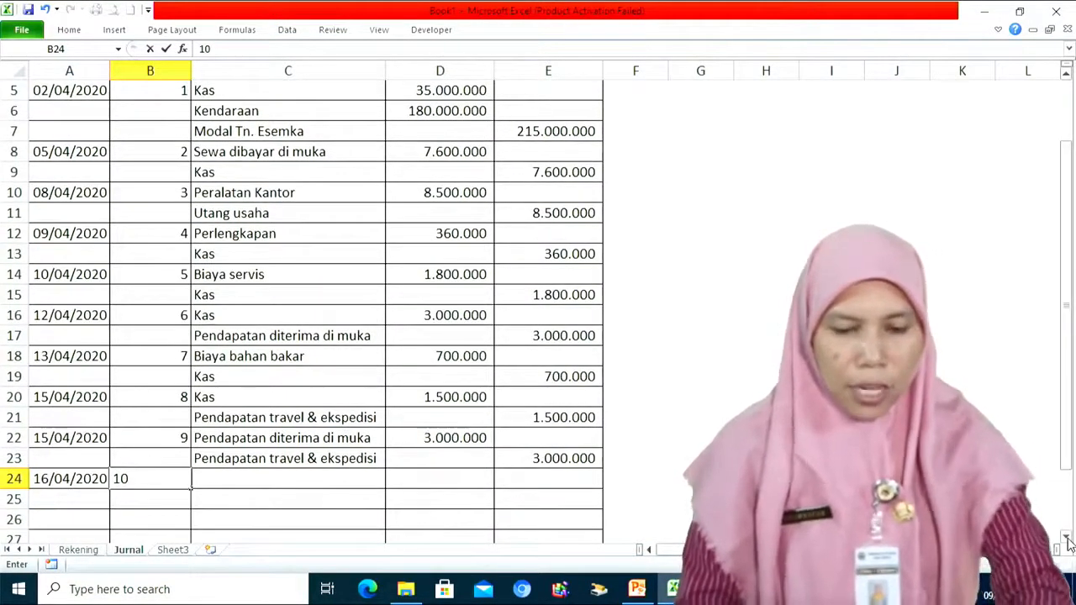
key(Tab)
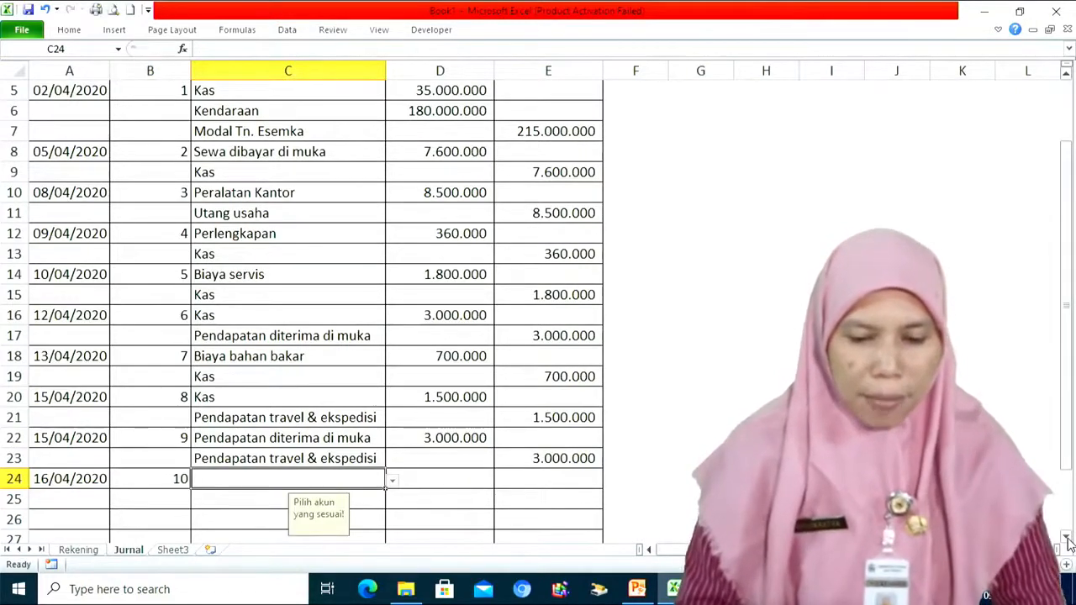
Step: Choose the accounts Biaya gaji for C24 and Kas for C25 from the validation list
click(392, 481)
drag(391, 405, 391, 436)
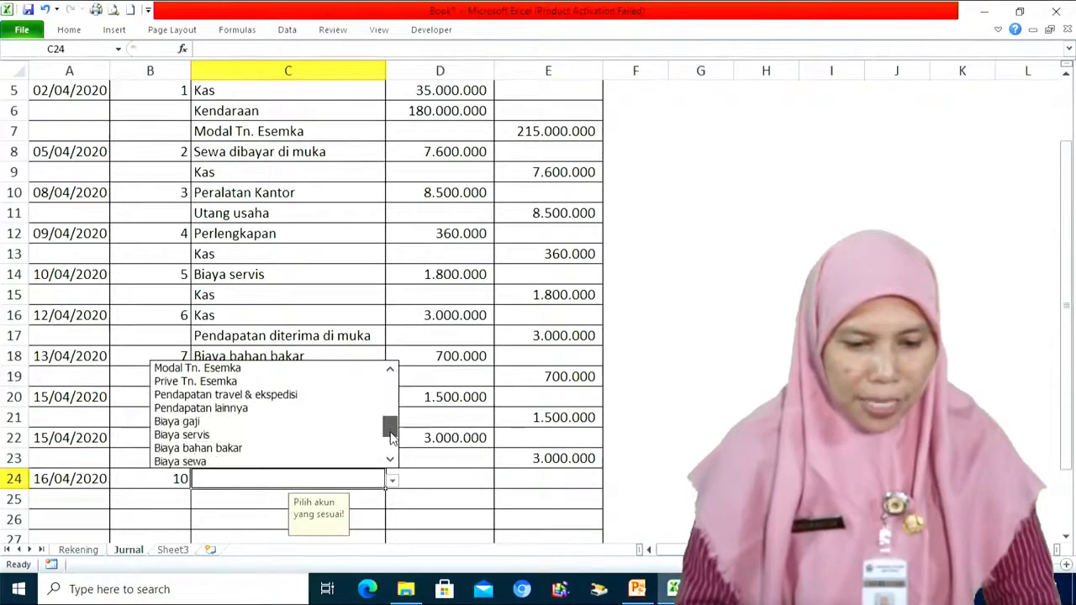
click(233, 426)
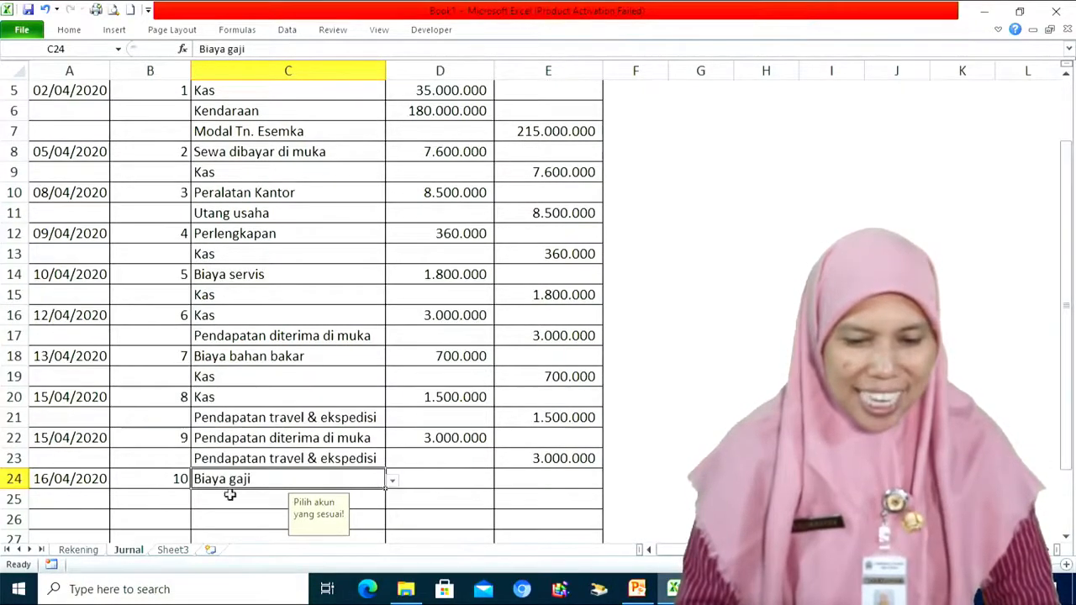
click(229, 501)
click(391, 499)
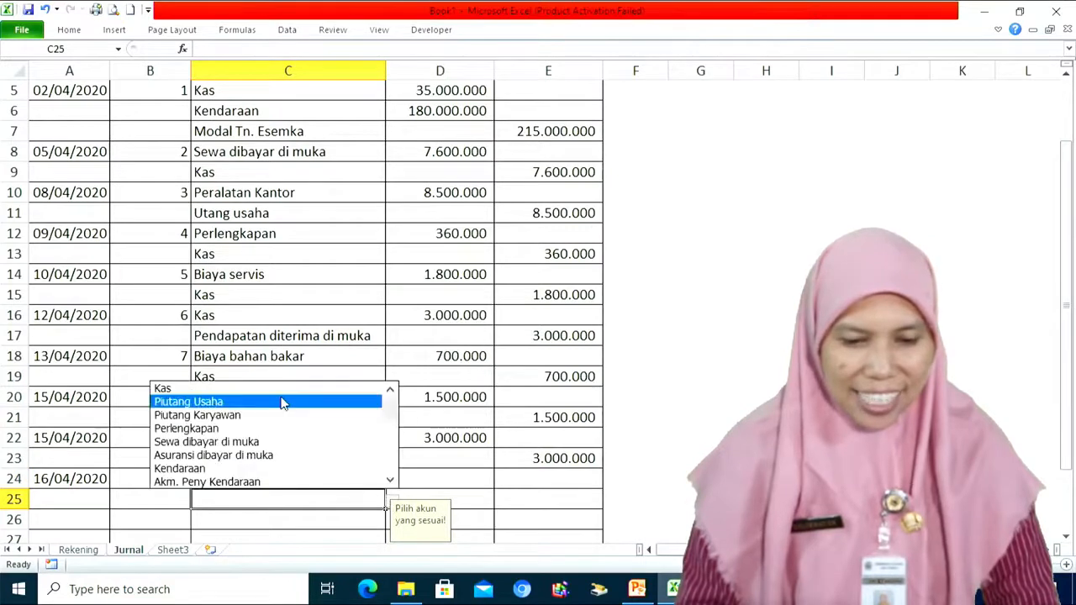
click(260, 380)
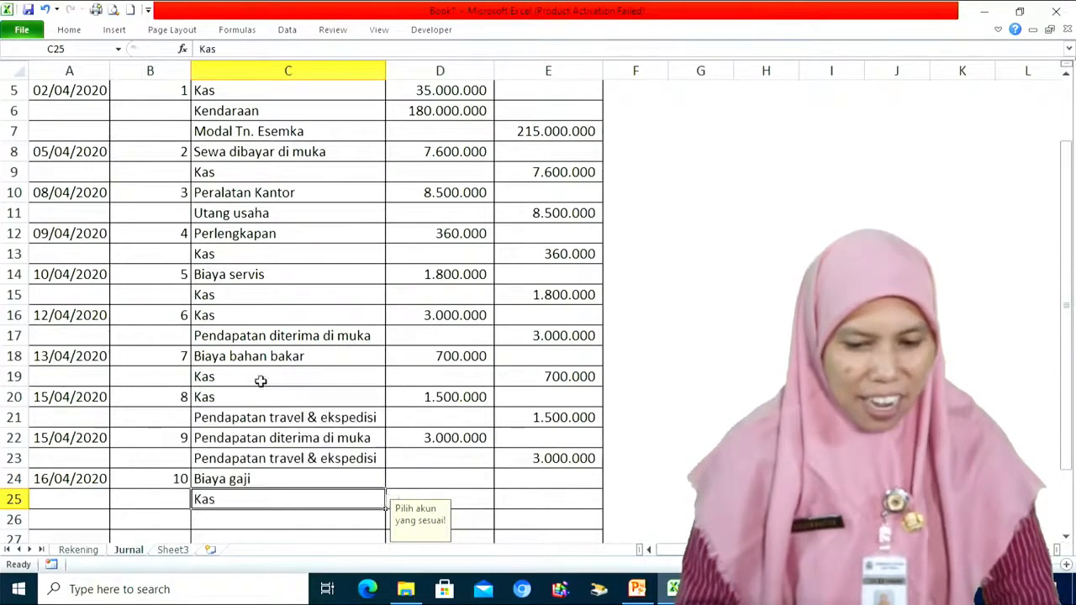
Step: Enter the debit 1500000 in D24 and link the credit in E25 to it with =D24
click(440, 478)
text(1500000)
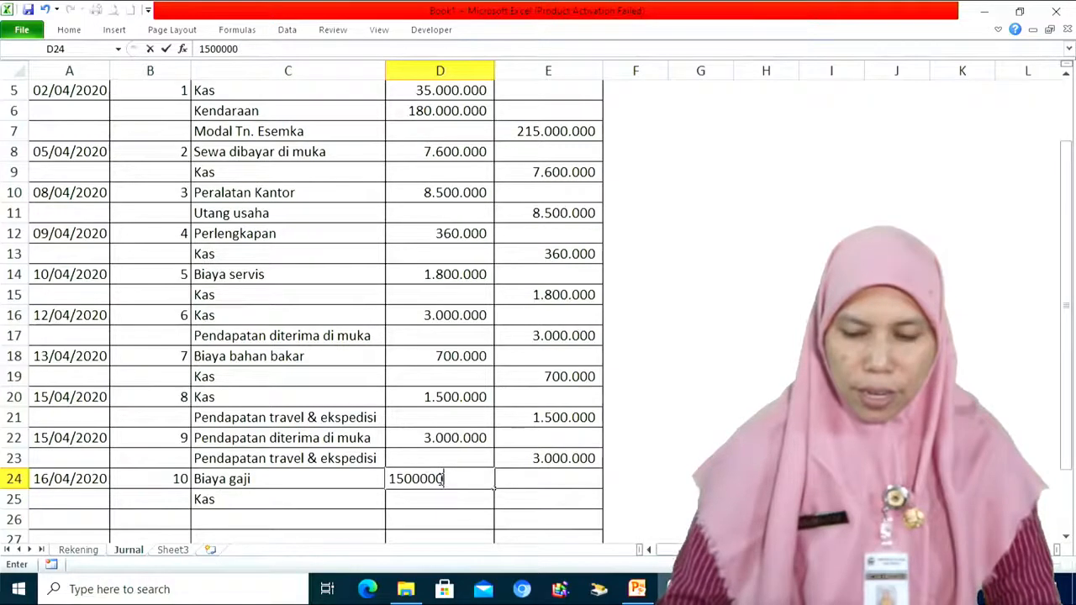
key(Return)
key(Right)
text(=)
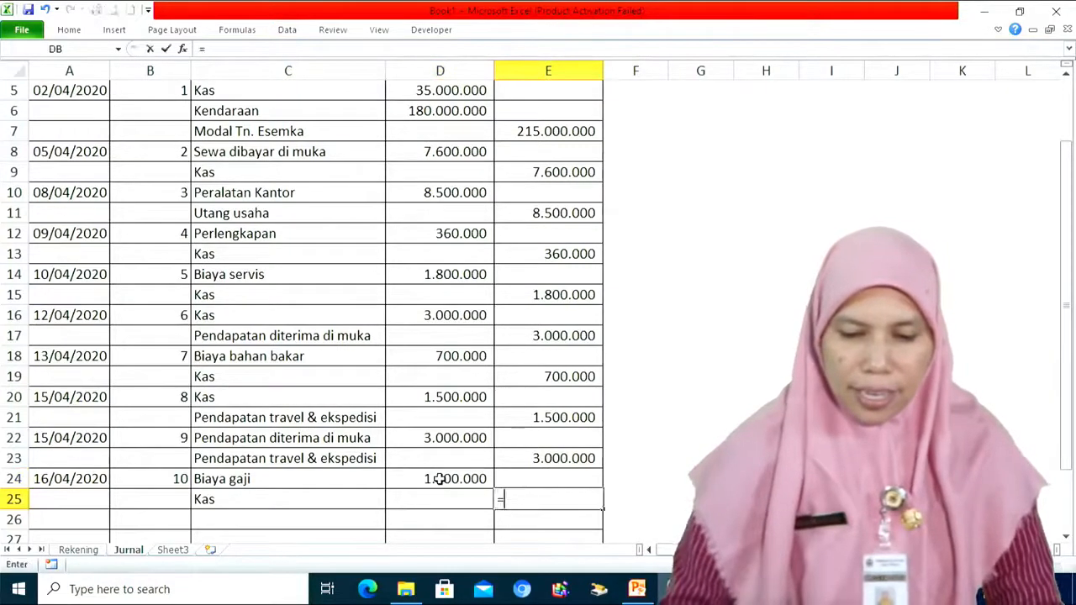
click(439, 478)
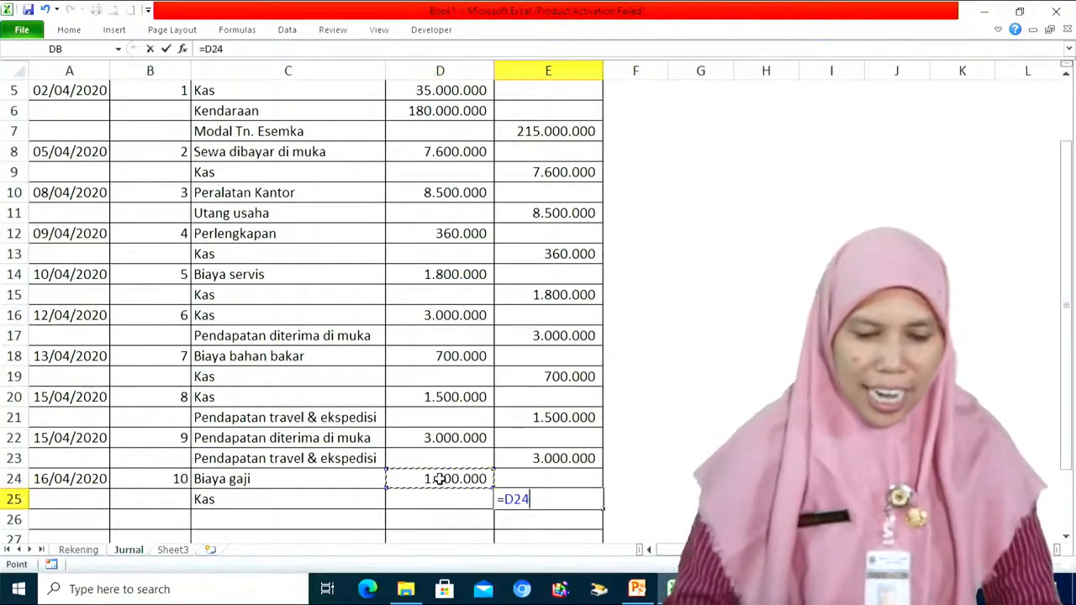
key(Return)
Step: Enter the date 25/4/20 in A26 and receipt number 11 in B26 for the eleventh transaction
click(70, 520)
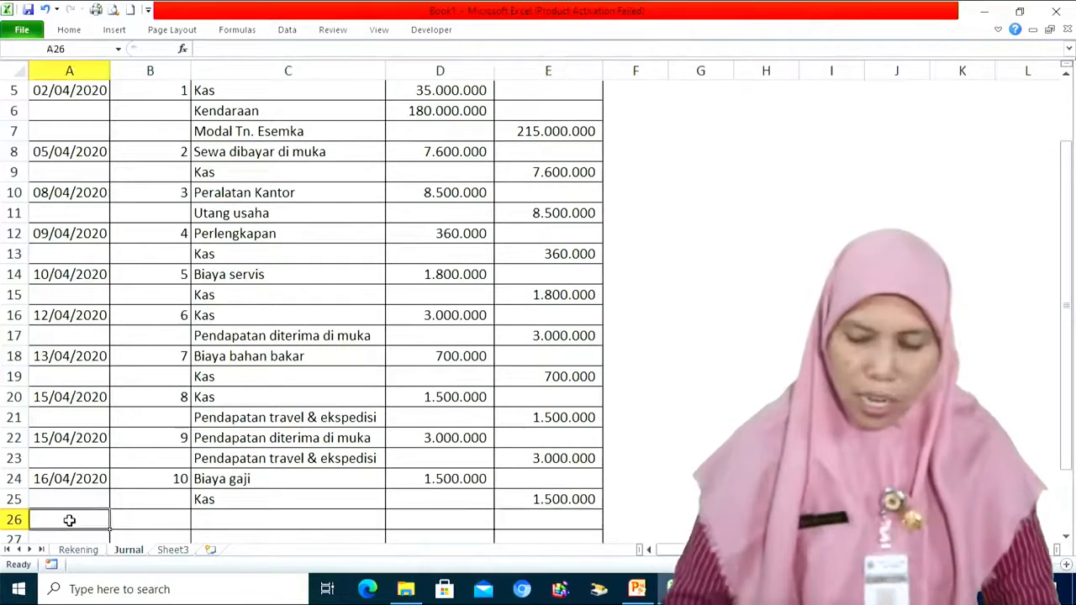
text(25/)
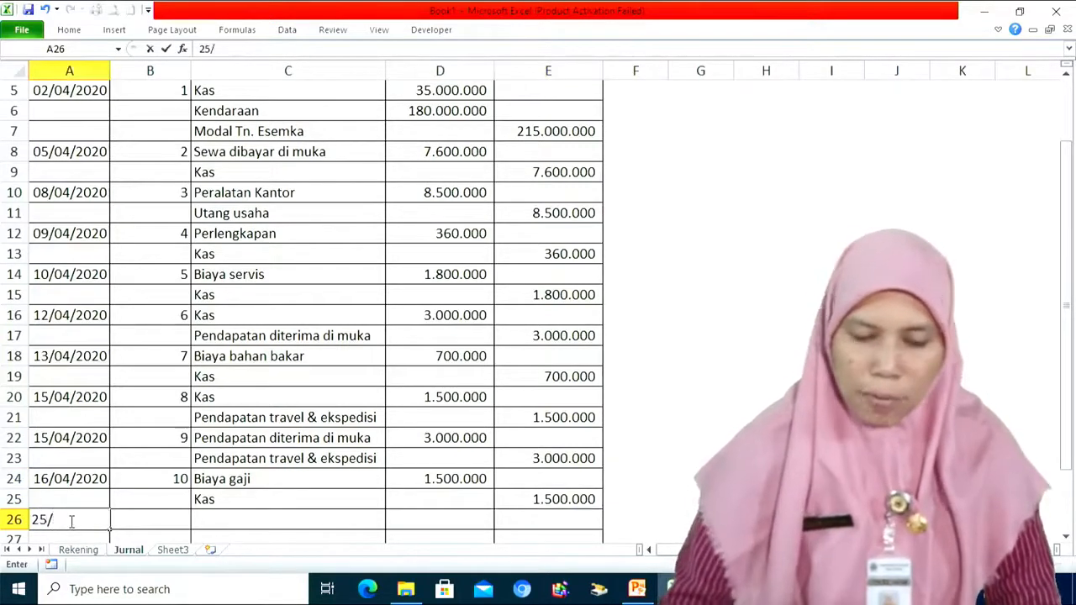
text(04/)
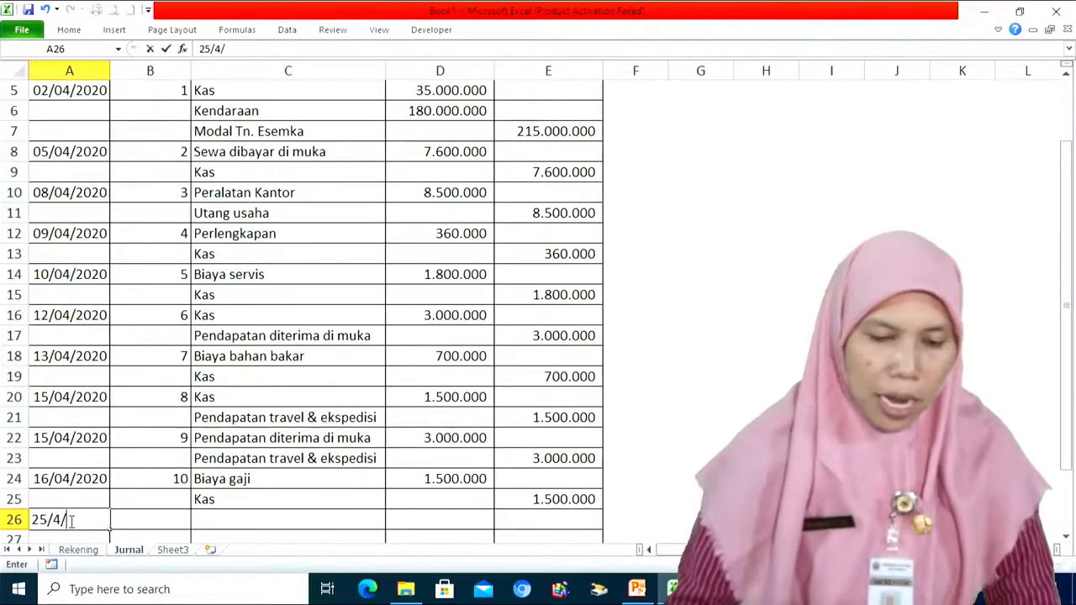
text(2)
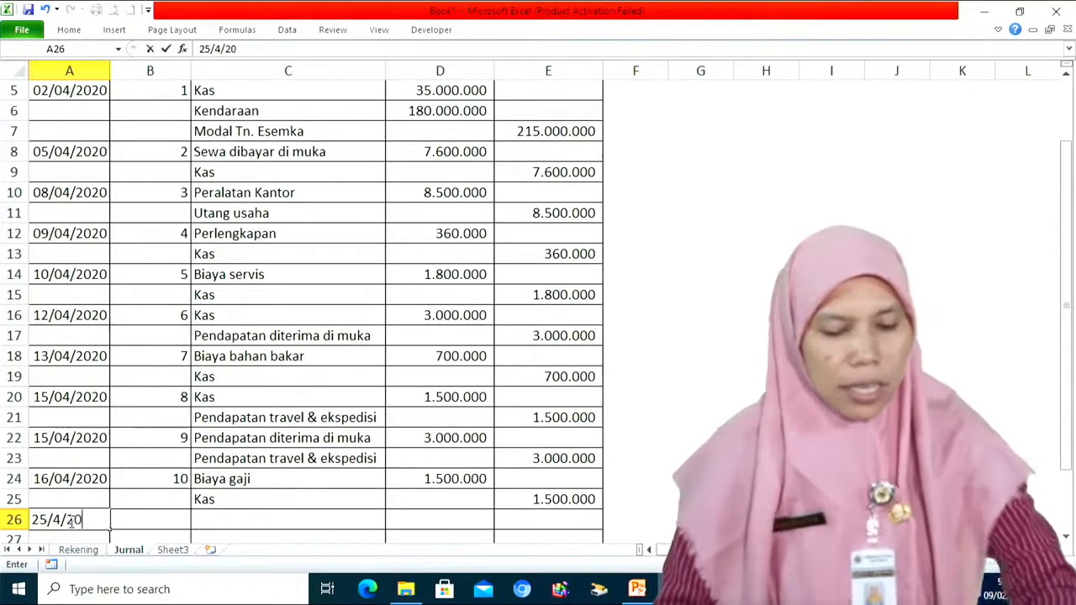
text(0)
key(Tab)
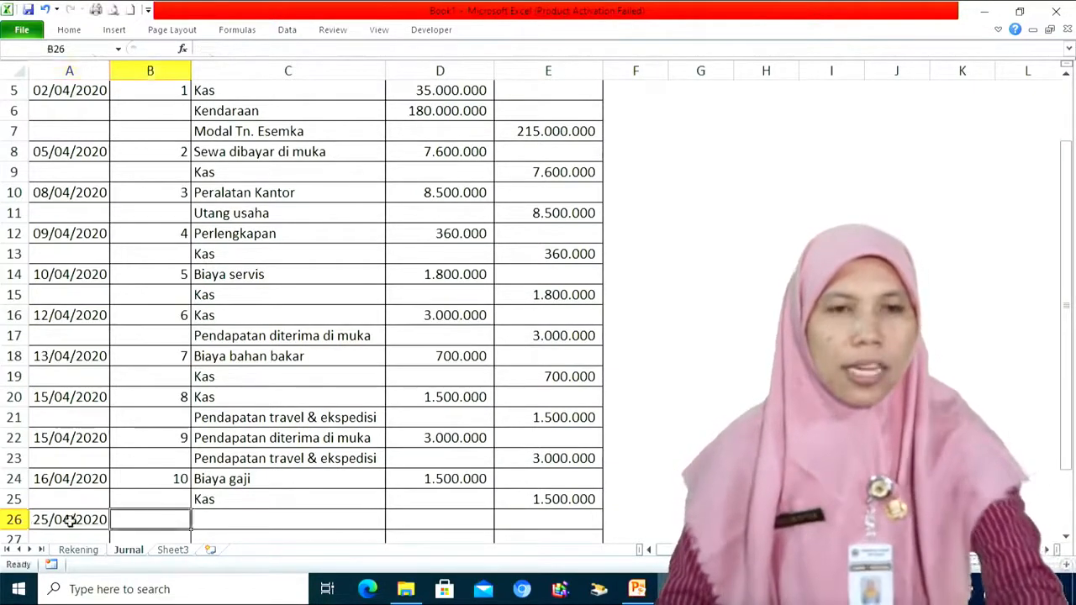
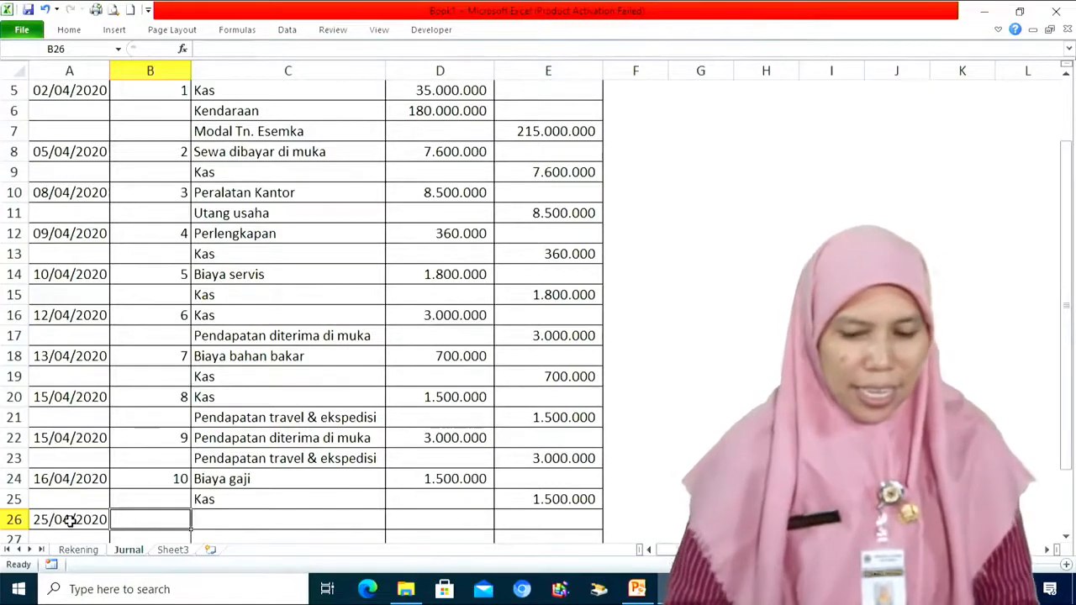
text(11)
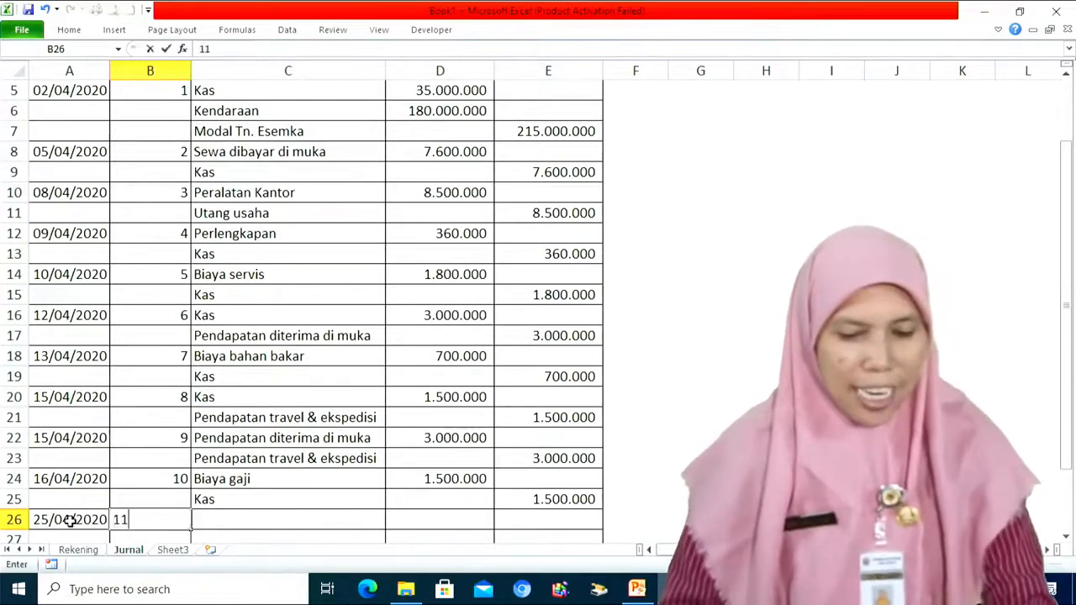
key(Tab)
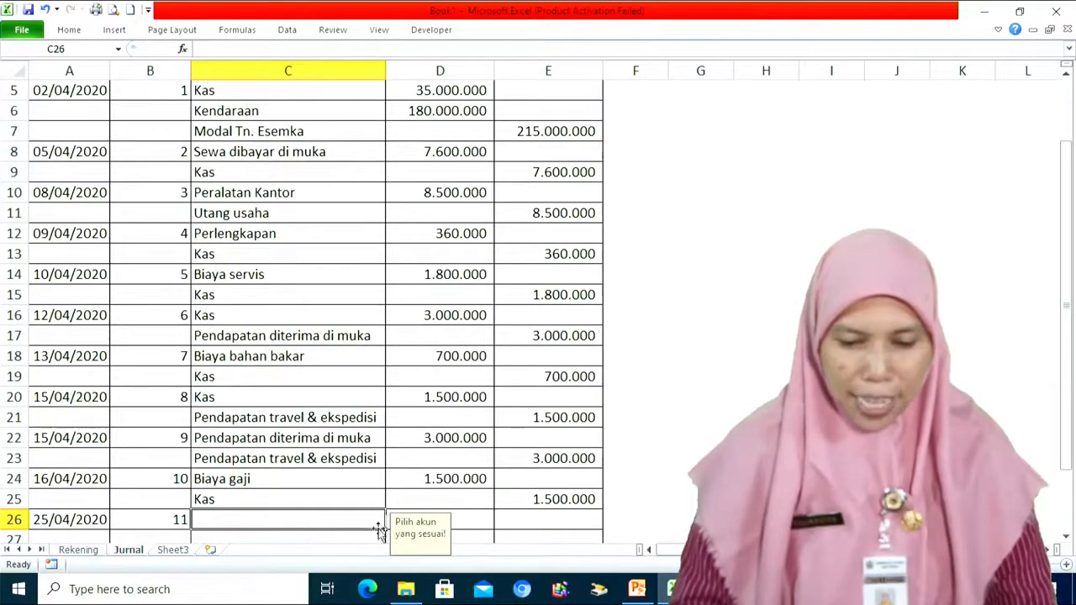
click(391, 522)
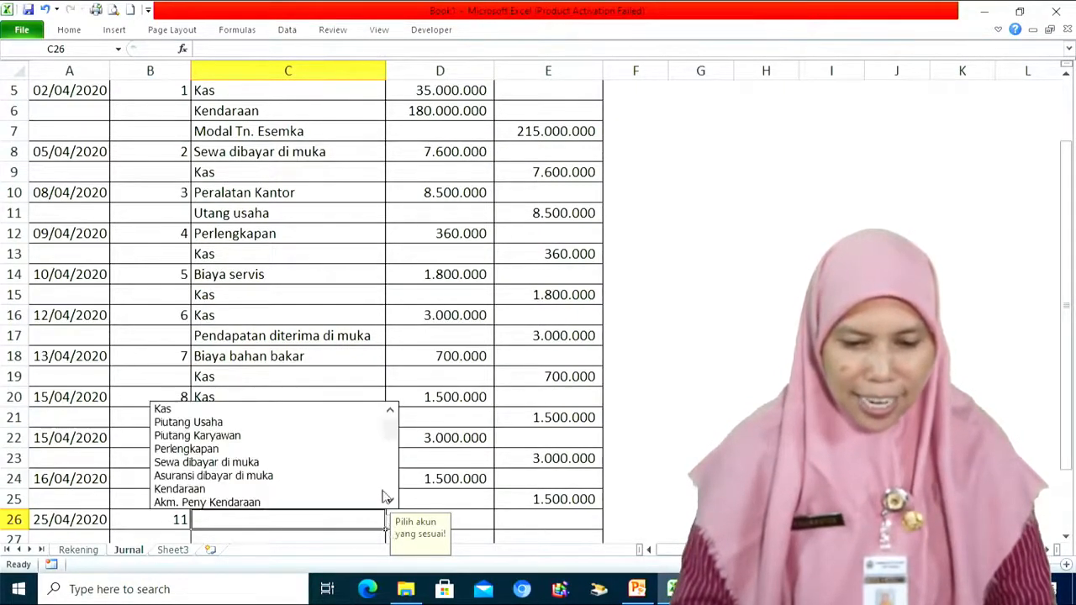
drag(396, 428, 393, 492)
click(390, 412)
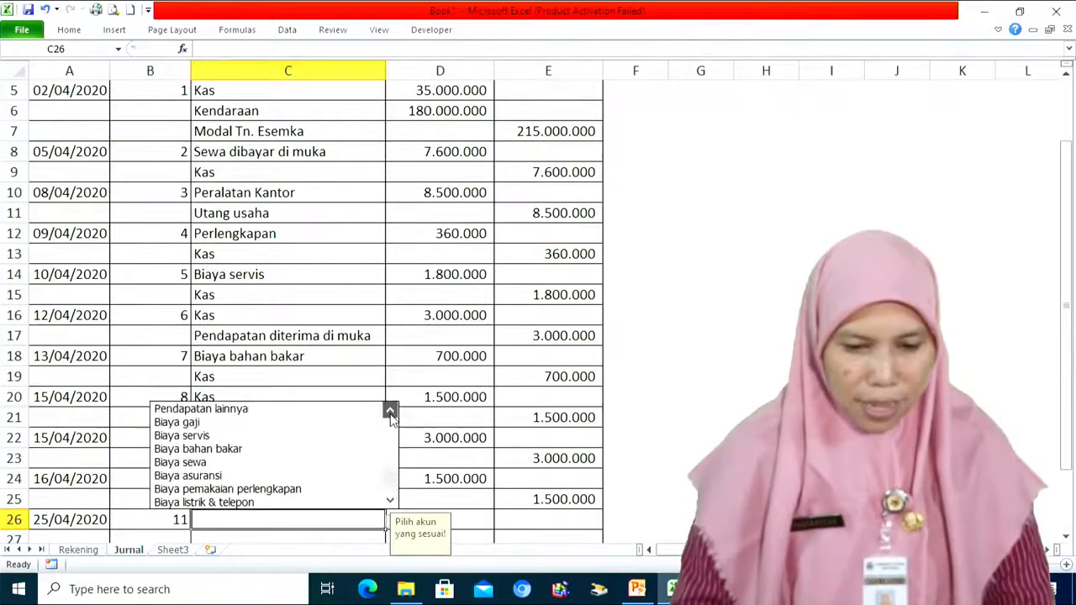
click(390, 412)
click(390, 412)
click(390, 412)
click(390, 412)
click(390, 411)
click(390, 412)
click(390, 412)
click(390, 412)
click(390, 412)
click(390, 412)
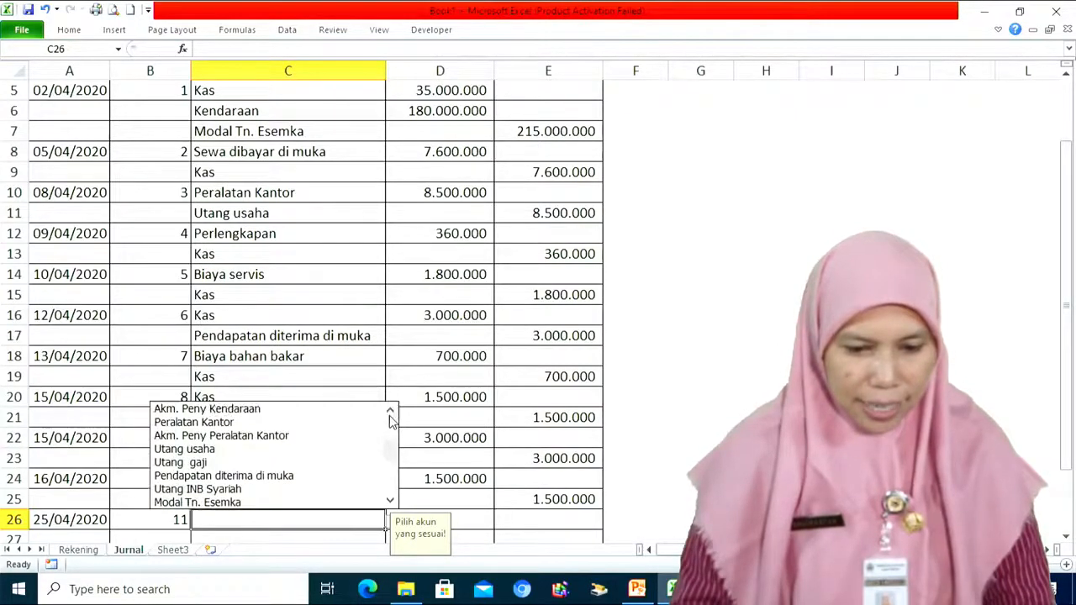
click(390, 411)
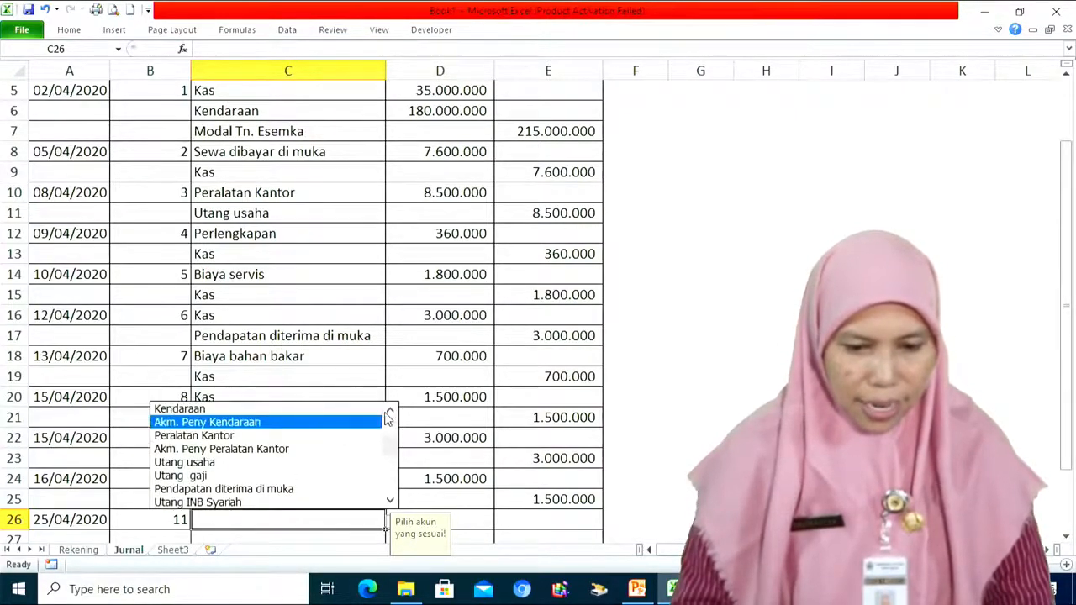
click(356, 423)
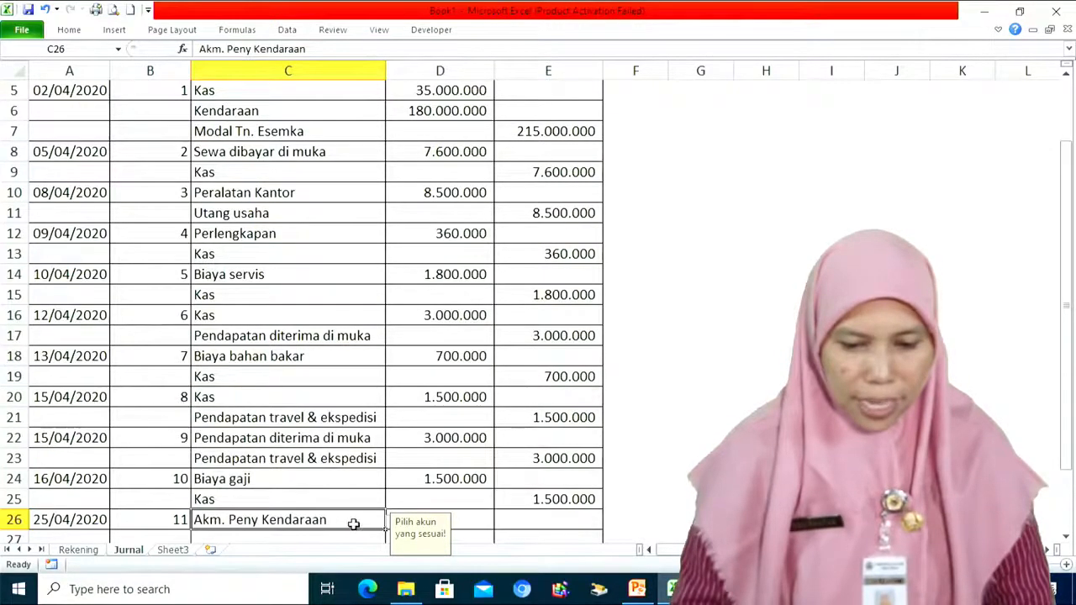
Step: Choose the account Kendaraan for C26 from the validation list
click(390, 527)
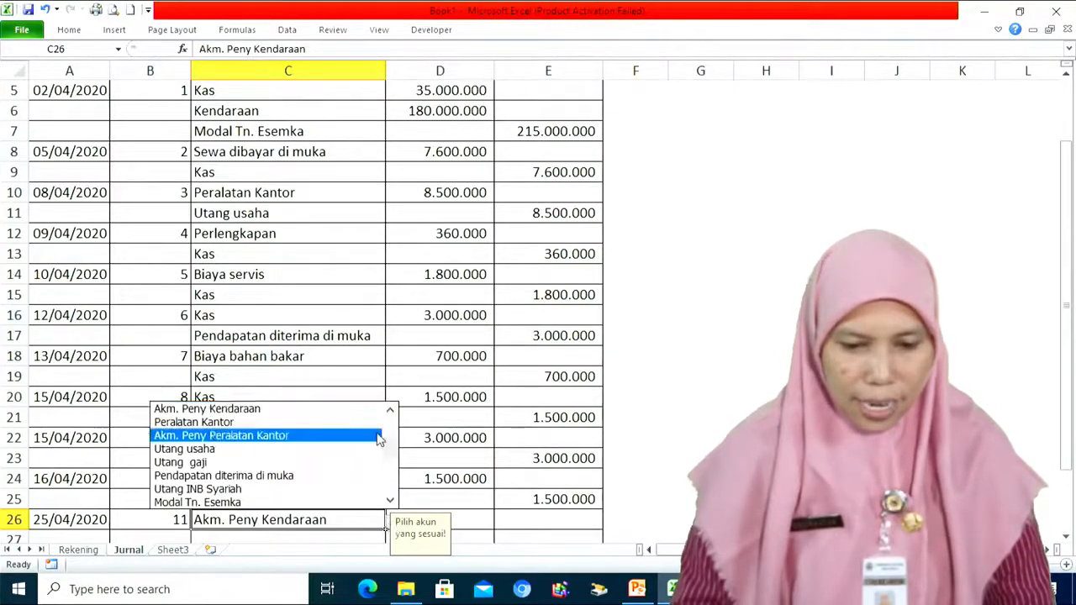
click(390, 412)
click(353, 409)
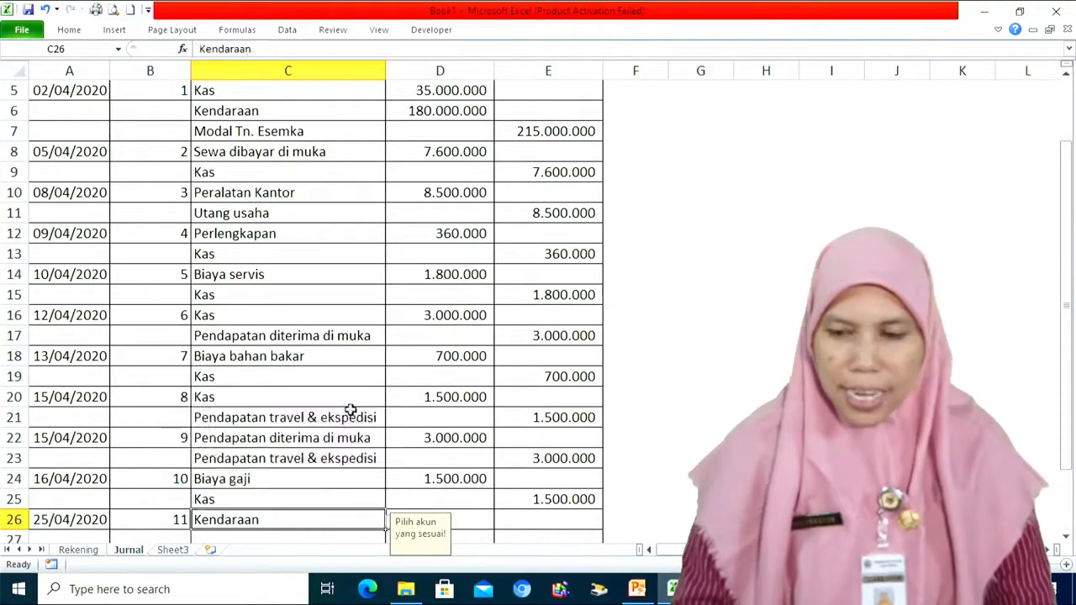
Step: Choose the account Utang INB Syariah for C27 from the validation list
drag(1070, 260, 1067, 285)
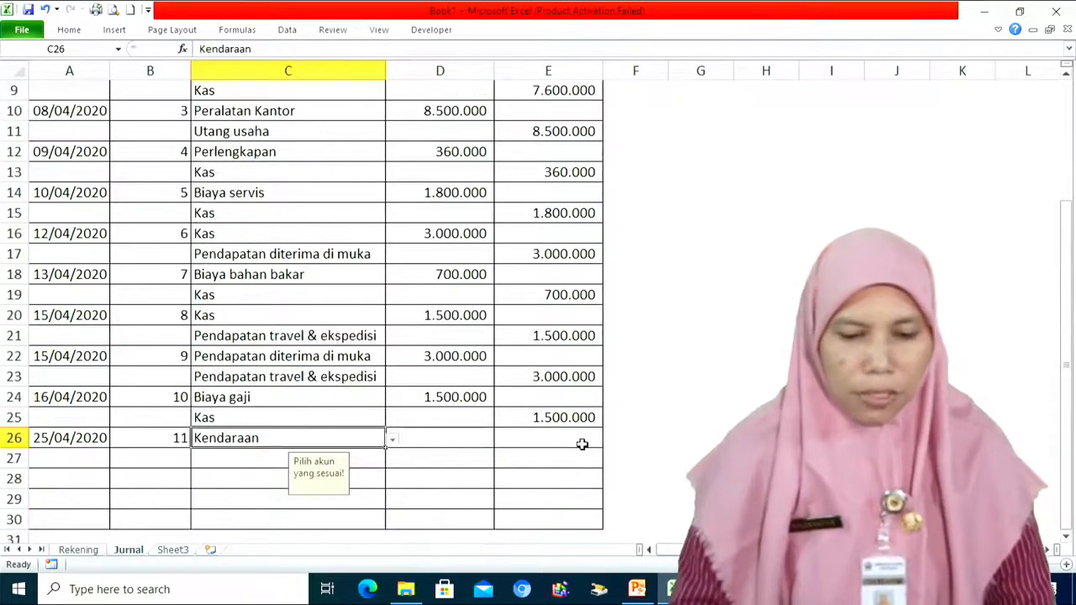
click(255, 461)
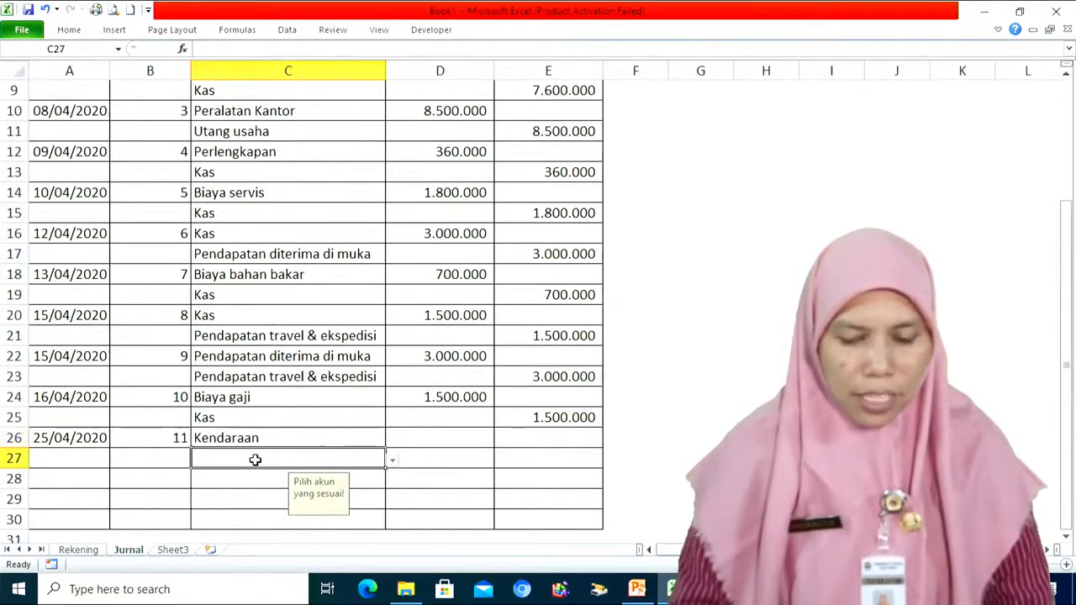
click(392, 465)
drag(394, 370, 395, 408)
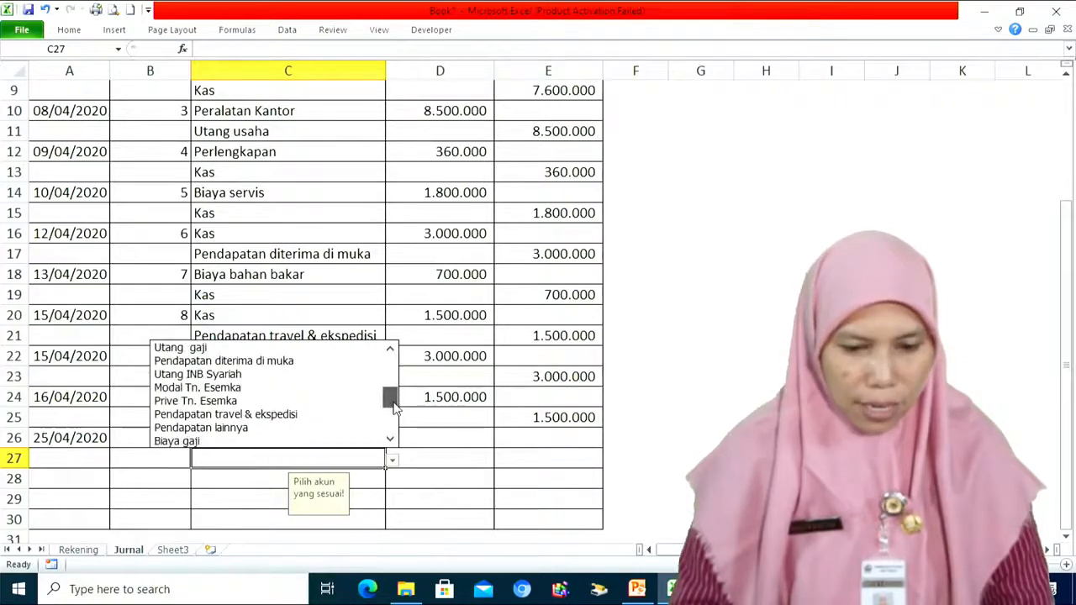
click(225, 376)
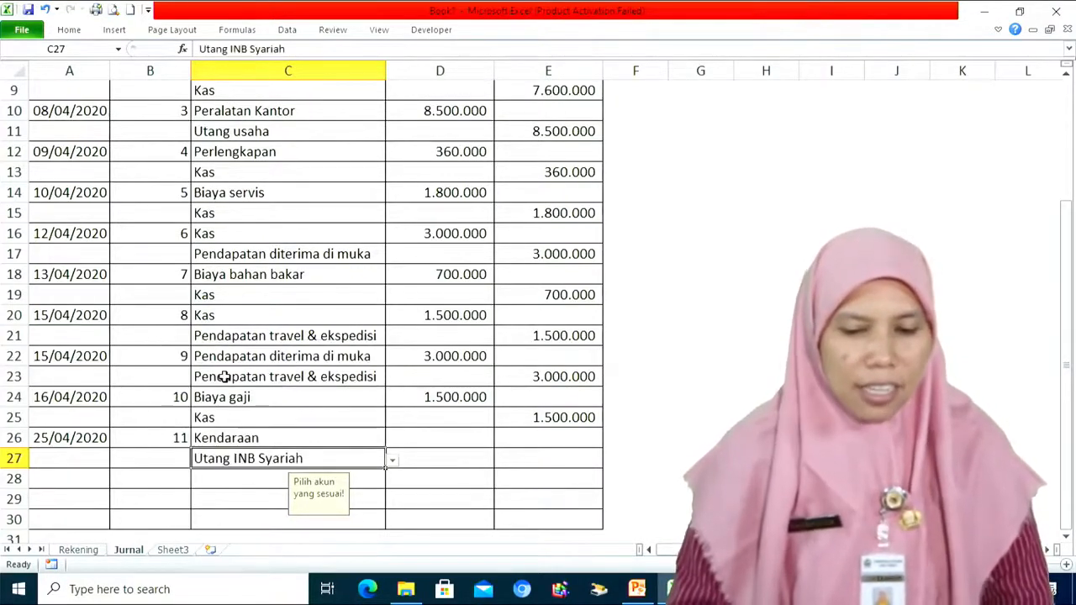
Step: Enter the debit 260000000 in D26 and link the credit in E27 to it with =D26
click(465, 439)
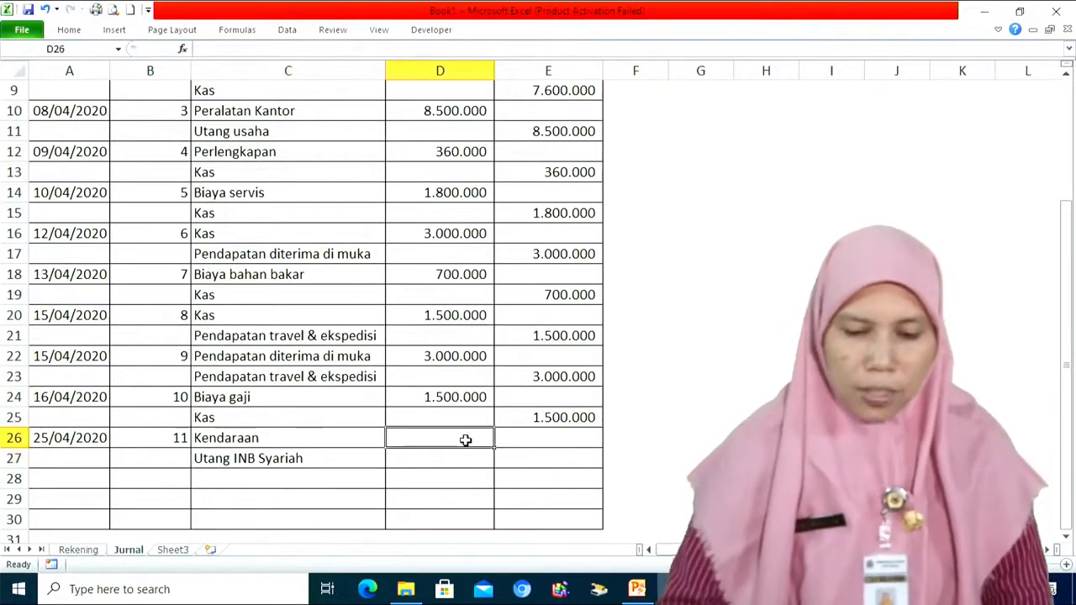
text(260.00)
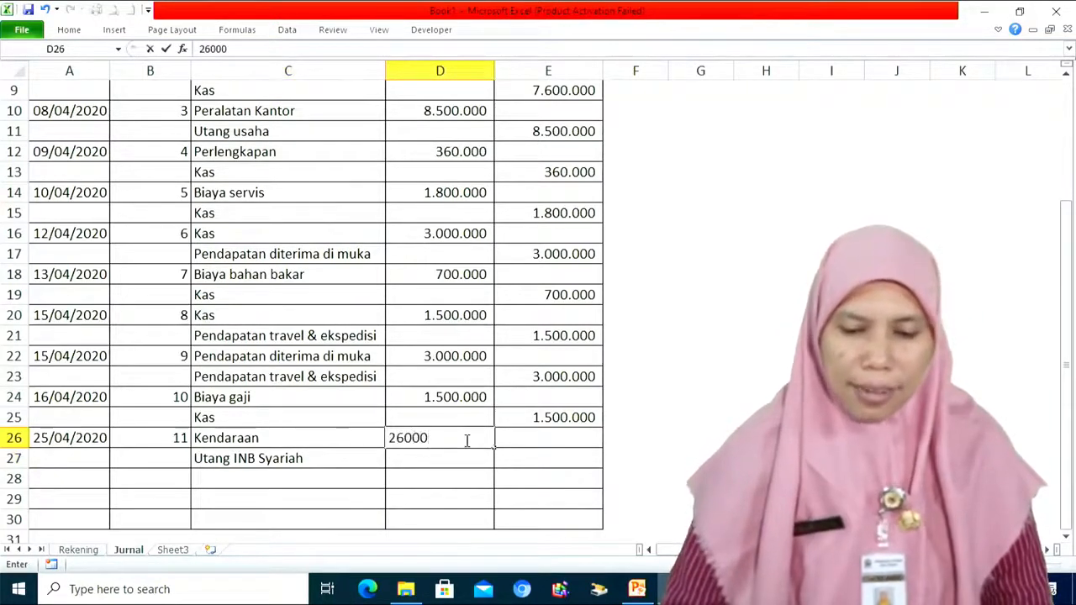
text(0.)
text(0000)
key(Return)
key(Right)
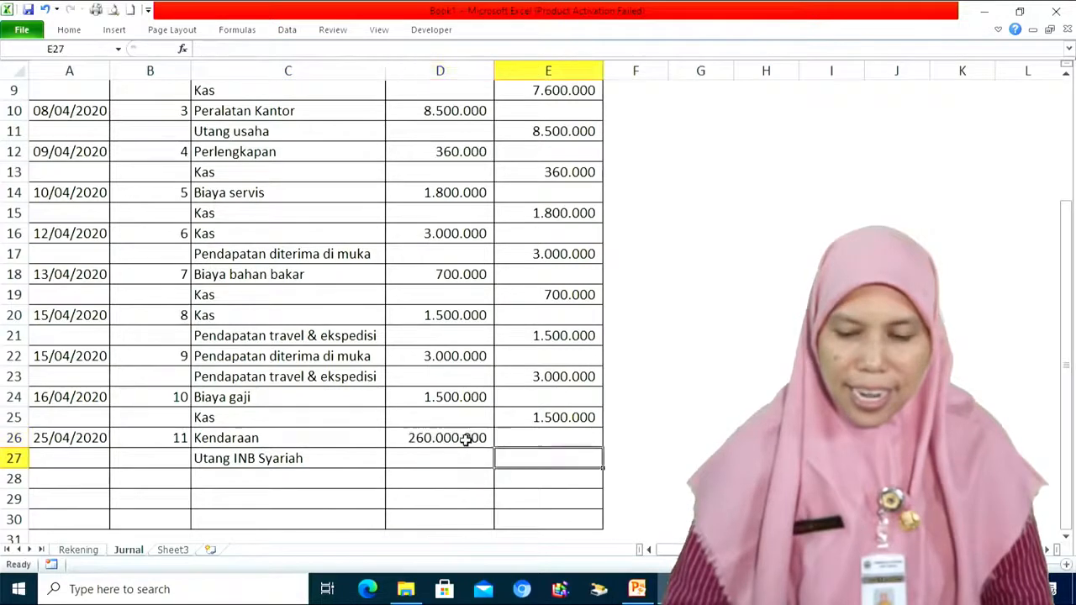
text(=)
click(465, 440)
key(Return)
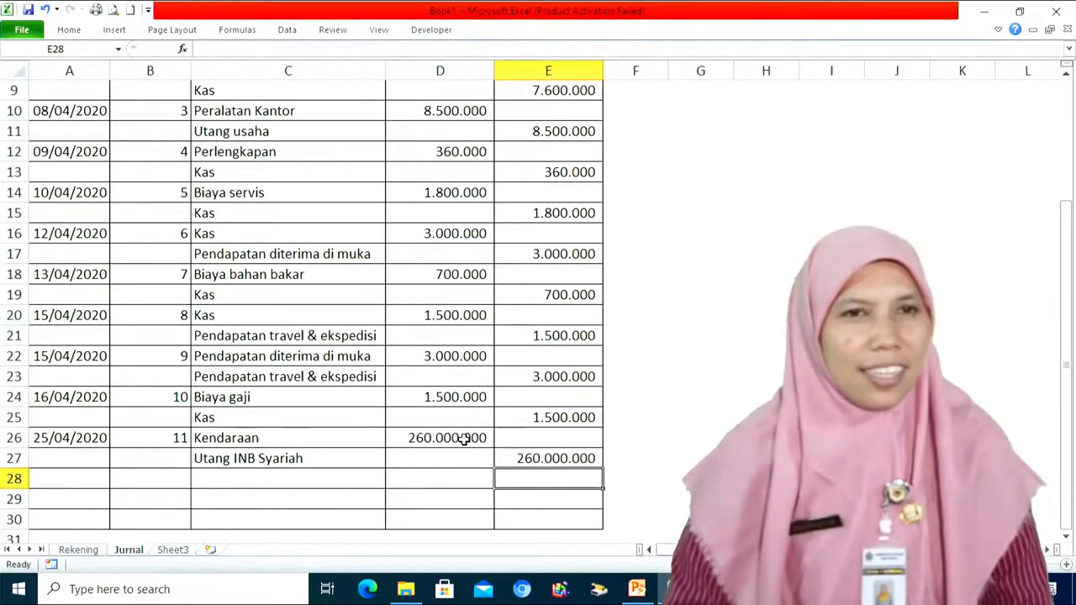
Step: Narrow column F to a slim spacer beside the journal table and widen column G to about twice its width
drag(1063, 427, 1059, 265)
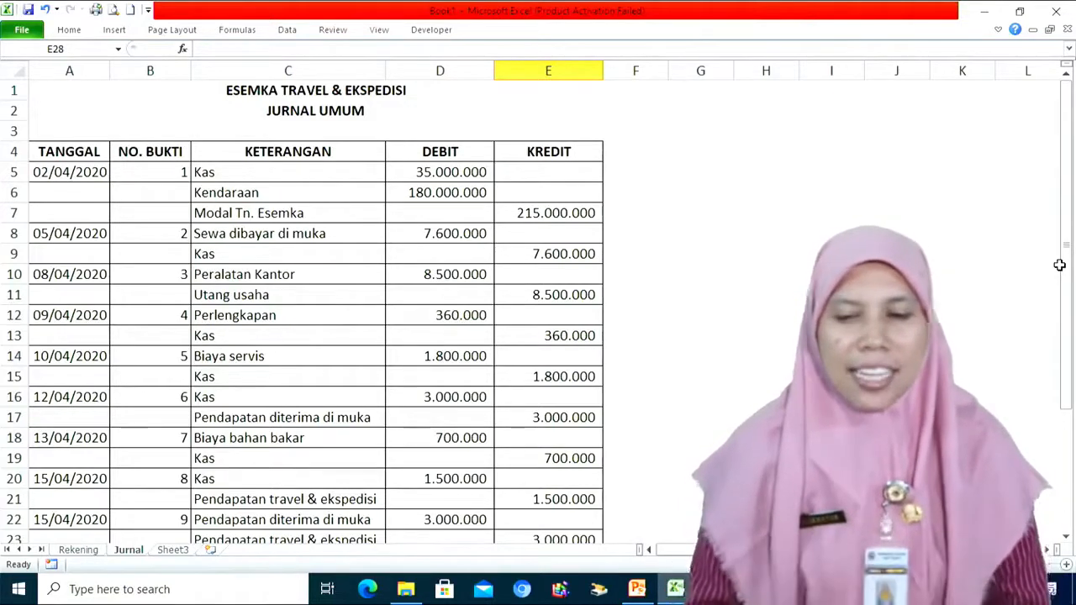
drag(668, 71, 628, 74)
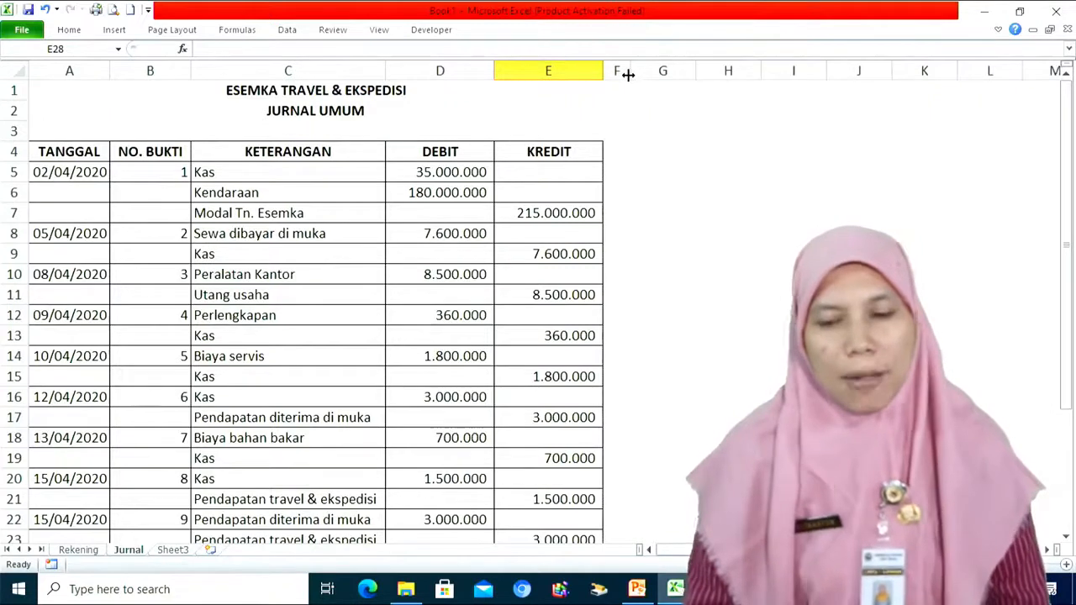
drag(696, 70, 766, 71)
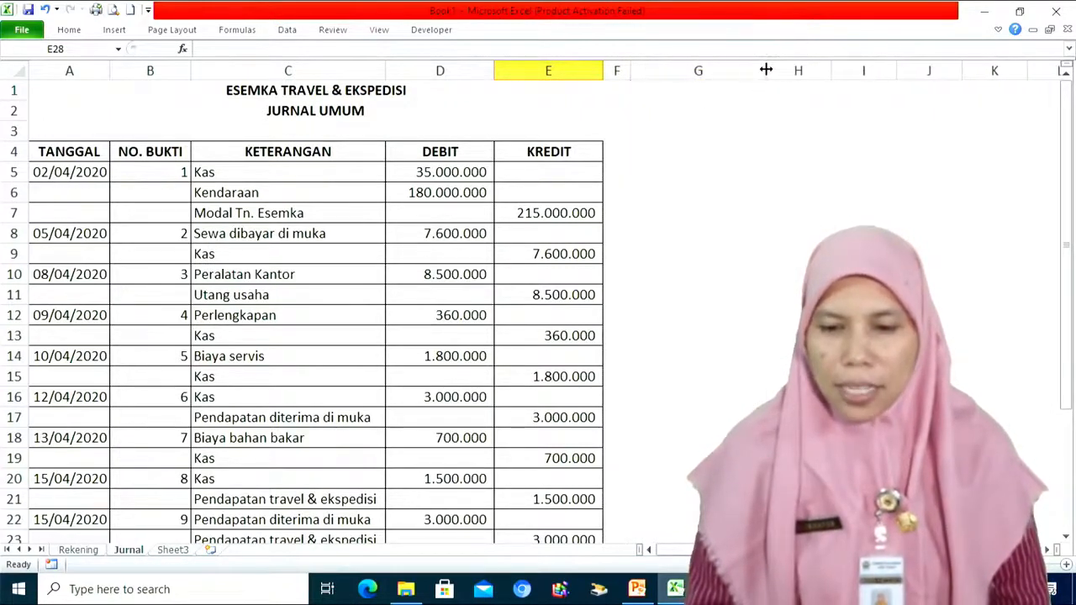
Step: Enter the label Saldo kas awal in G4 beside the journal table
click(714, 154)
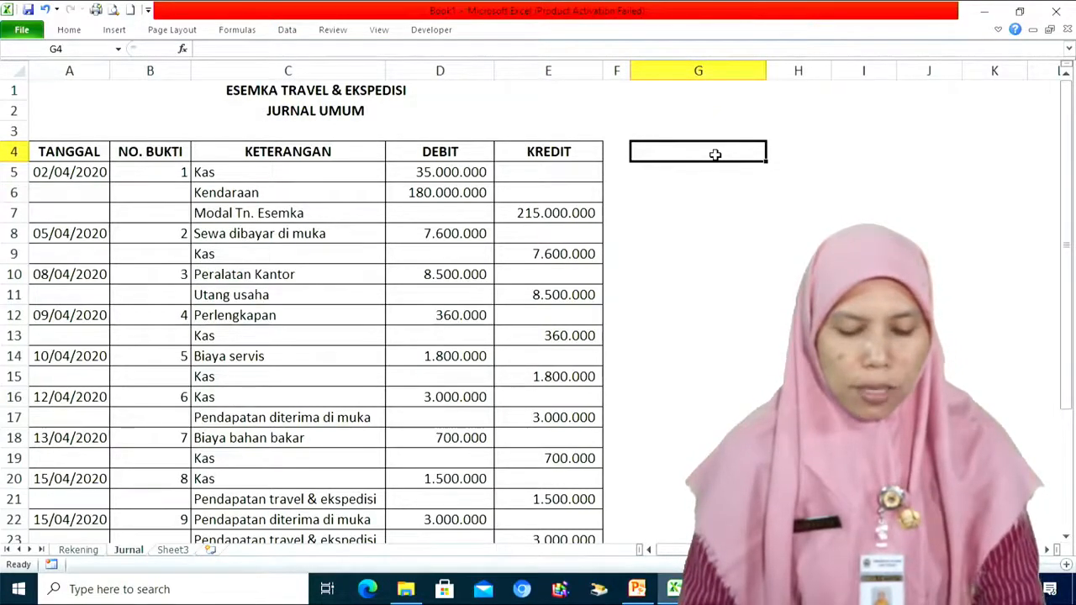
text(Saldo a)
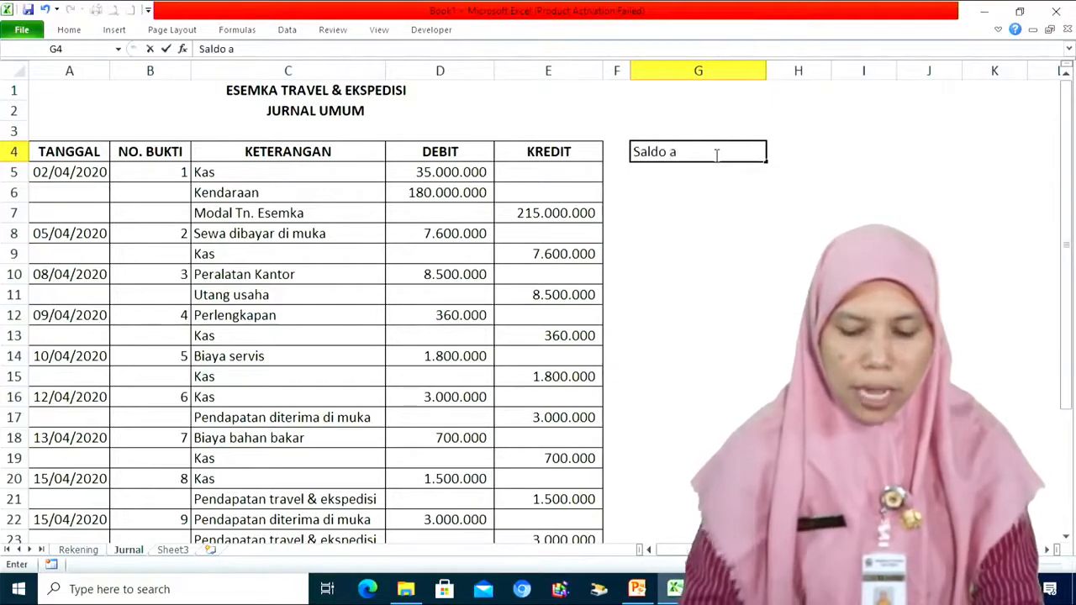
key(BackSpace)
text(kas awa)
text(l)
key(Return)
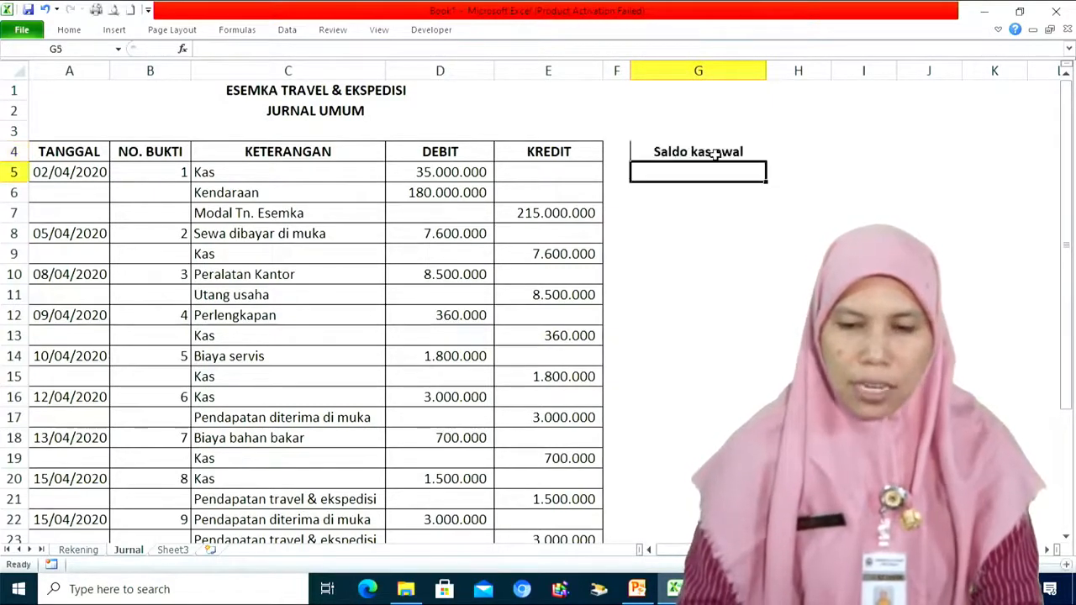
Step: Enter the labels Penerimaan, Pengeluaran and Saldo akhir in G5 to G7 below Saldo kas awal
text(Penerimaan)
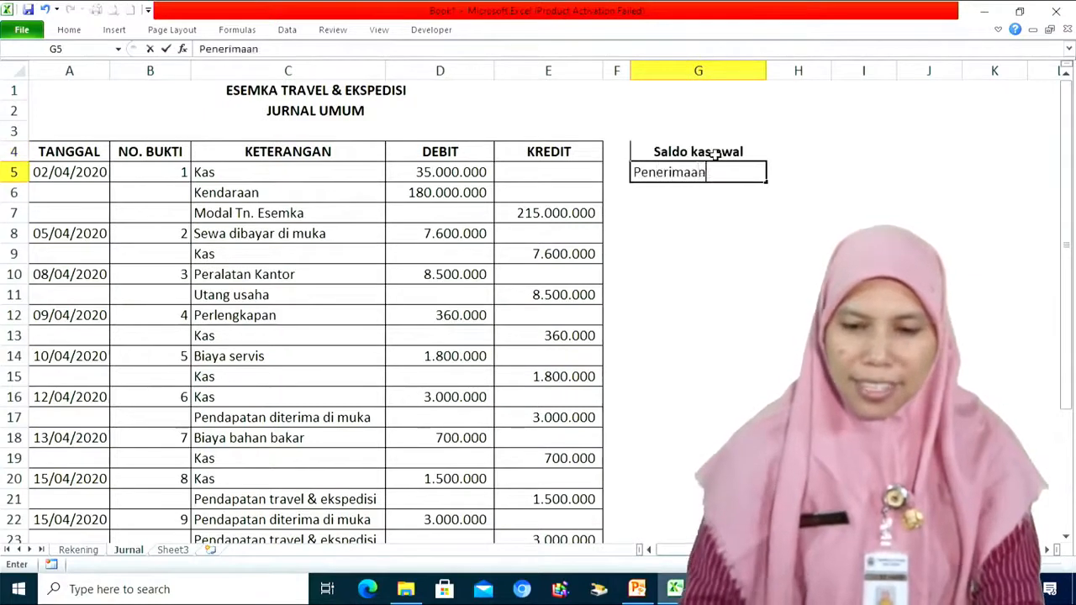
key(Return)
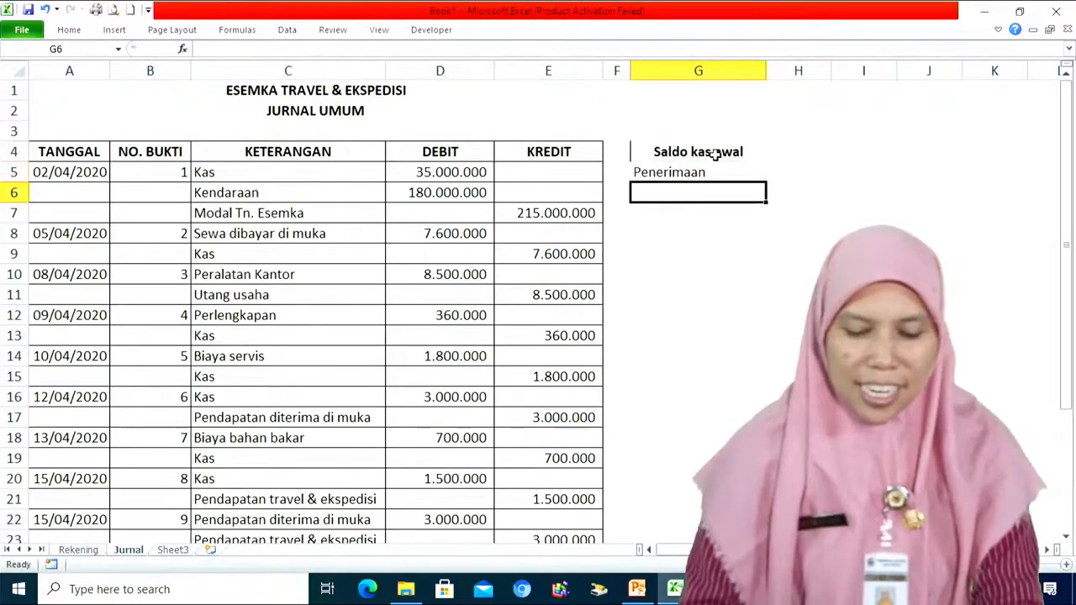
text(Sa)
key(BackSpace)
key(BackSpace)
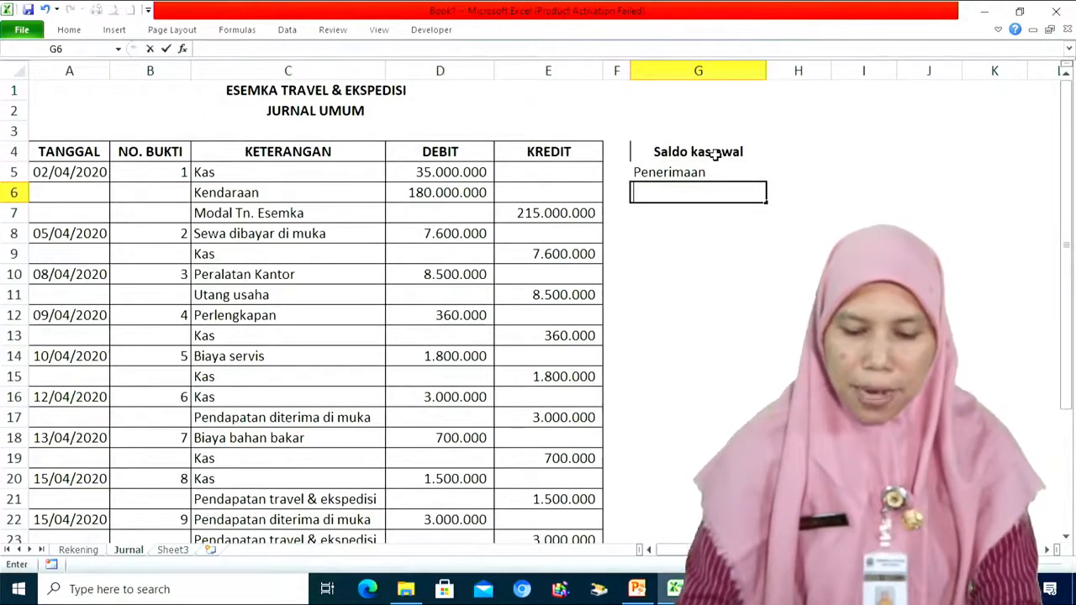
text(Pengeluaran)
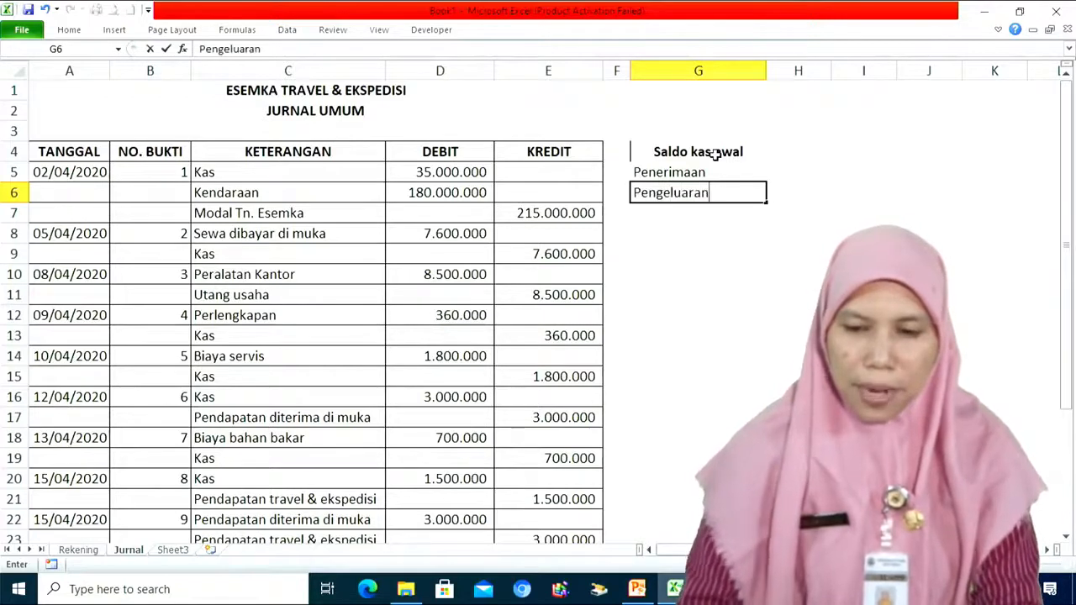
key(Return)
text(Saldo akhir)
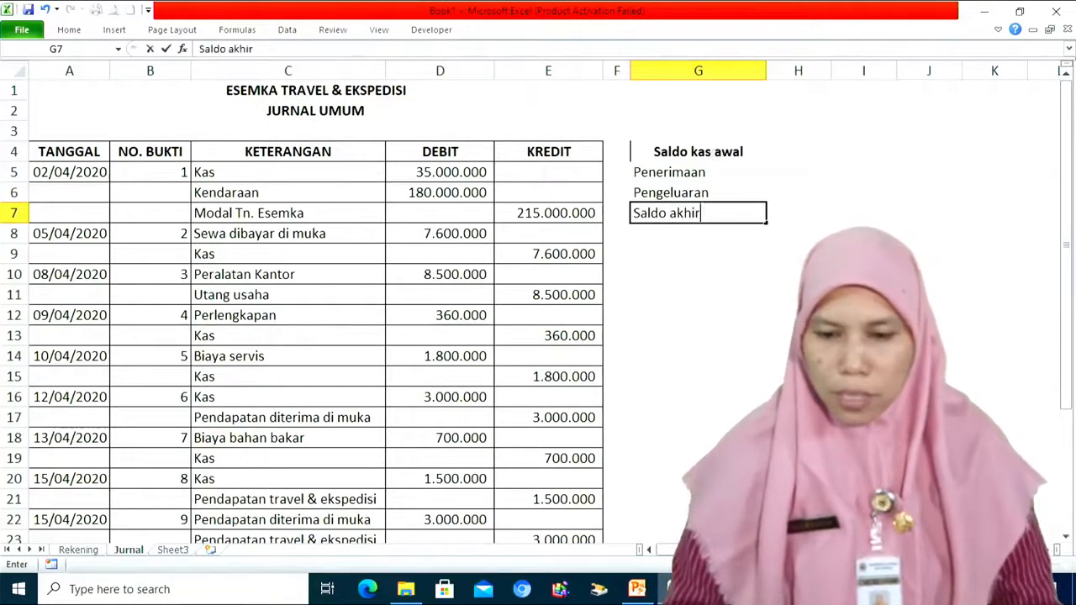
click(782, 274)
Step: Copy the plain cell format of the Saldo akhir label onto the labels in G4:G7
click(723, 212)
click(73, 32)
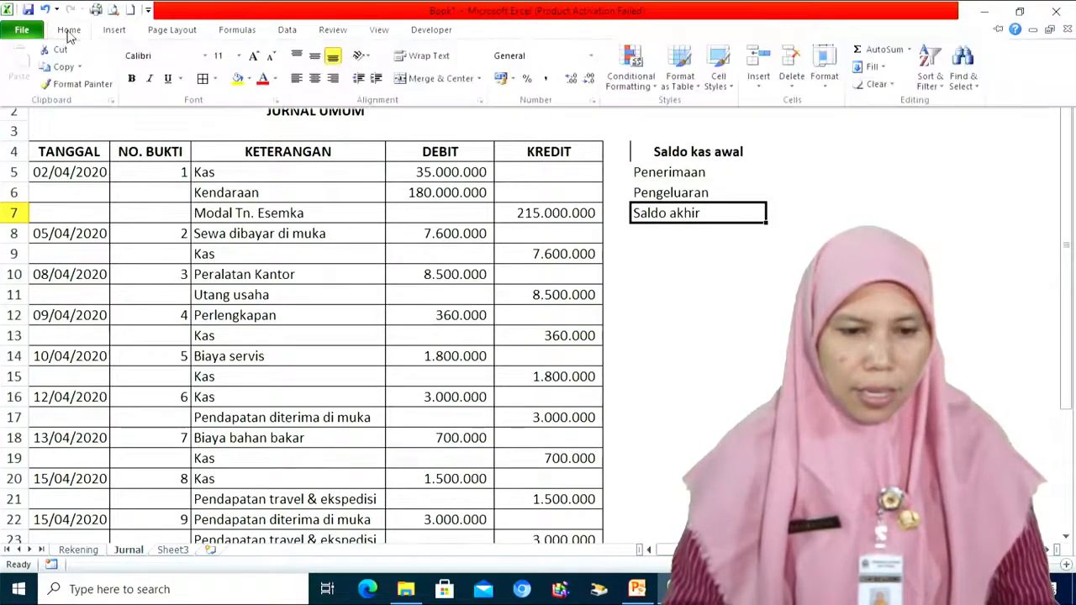
click(62, 83)
drag(690, 156, 688, 213)
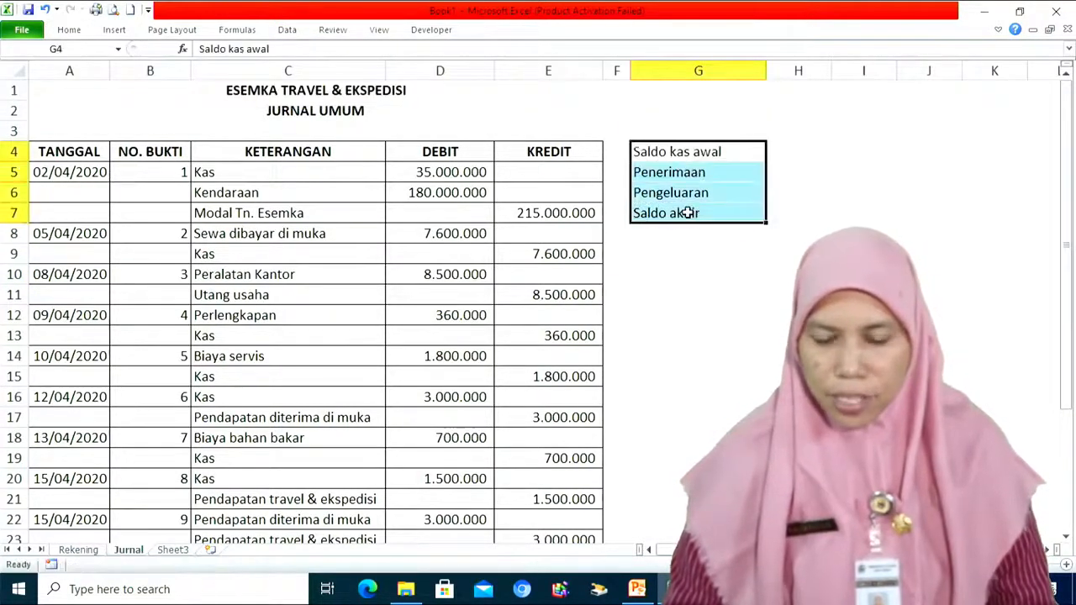
Step: Widen column H slightly and enter 0 as the opening cash balance in H4
click(777, 152)
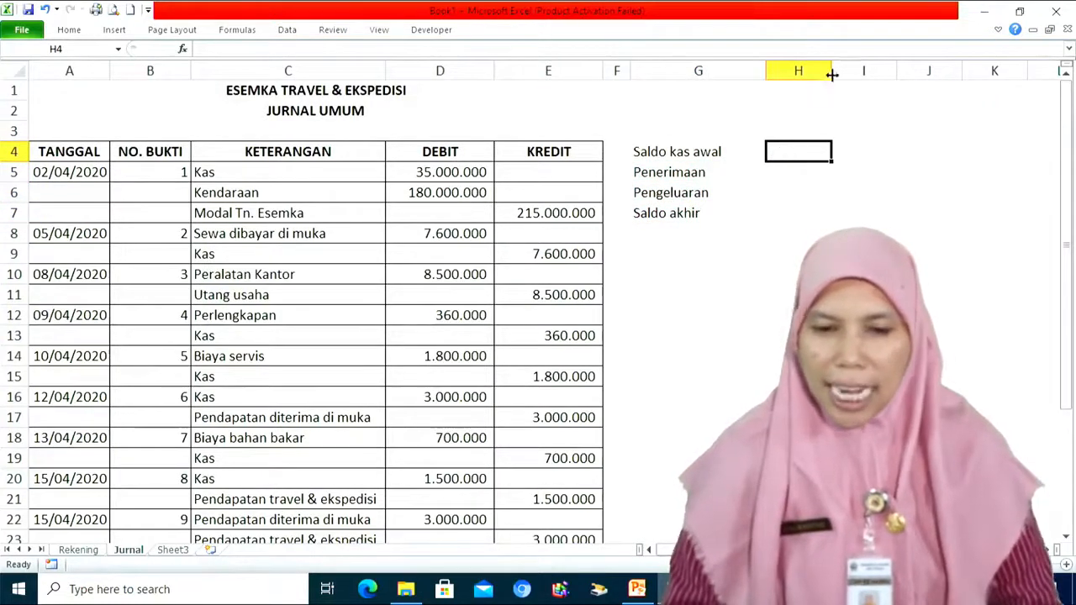
drag(832, 70, 844, 73)
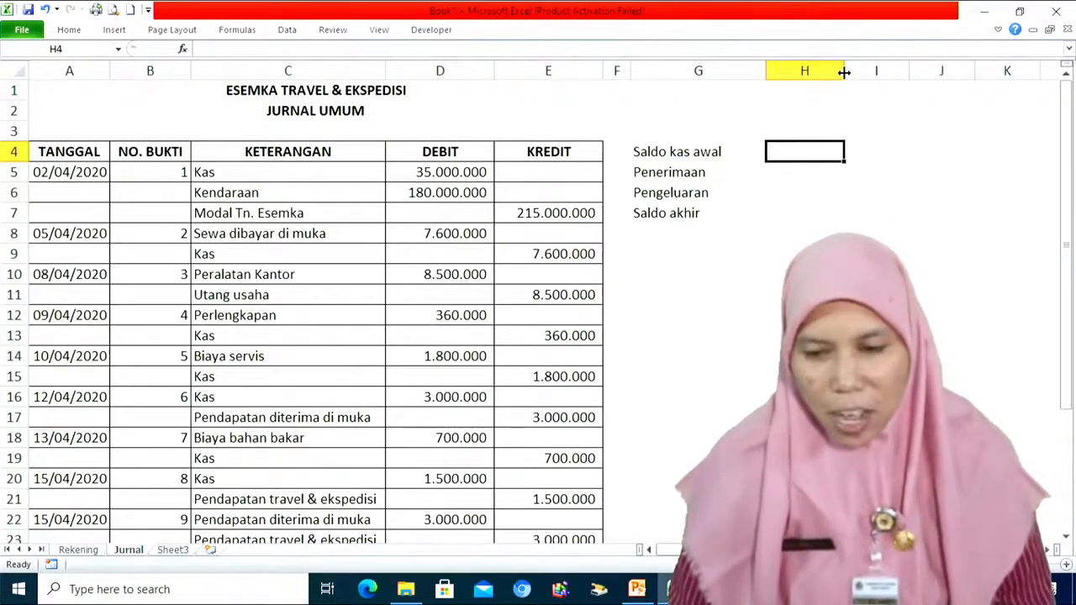
text(0)
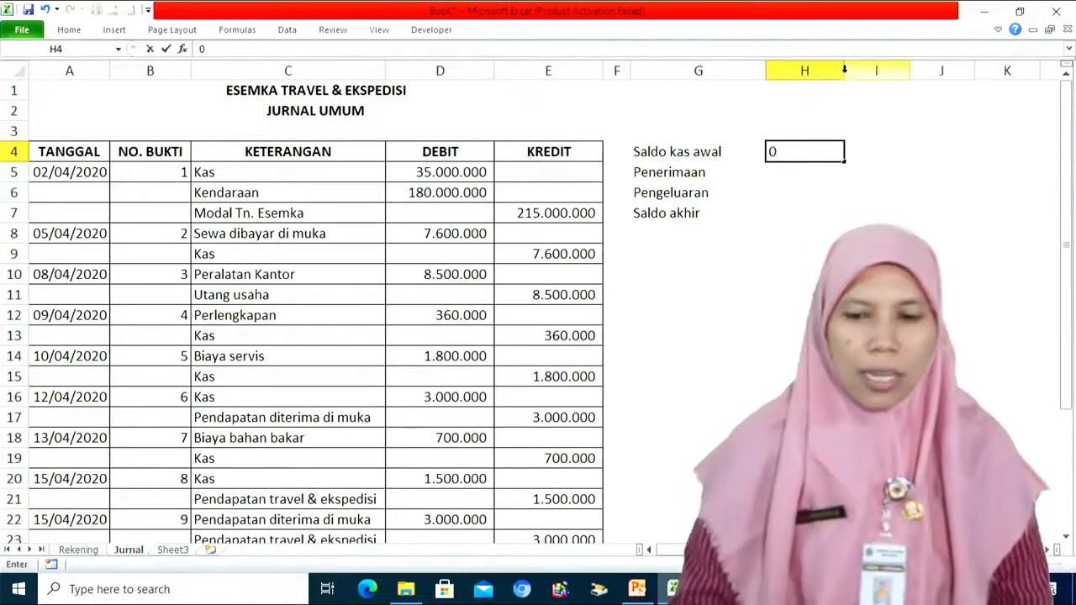
click(799, 174)
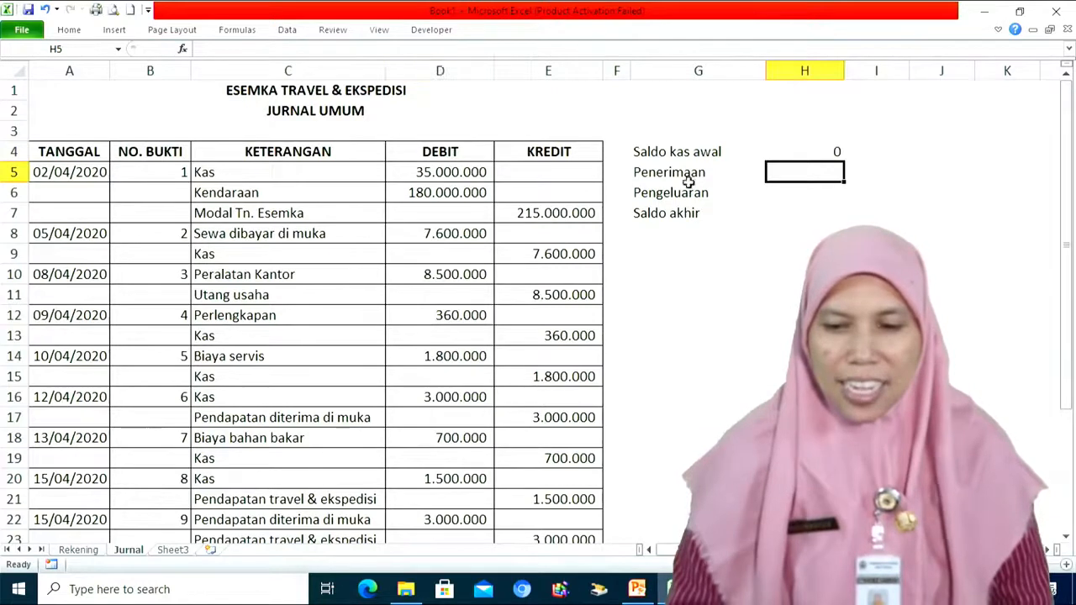
Step: Total the cash receipts in H5 with =SUMIF($C$5:$C$30;"kas";$D$5:$D$30)
click(317, 173)
click(793, 171)
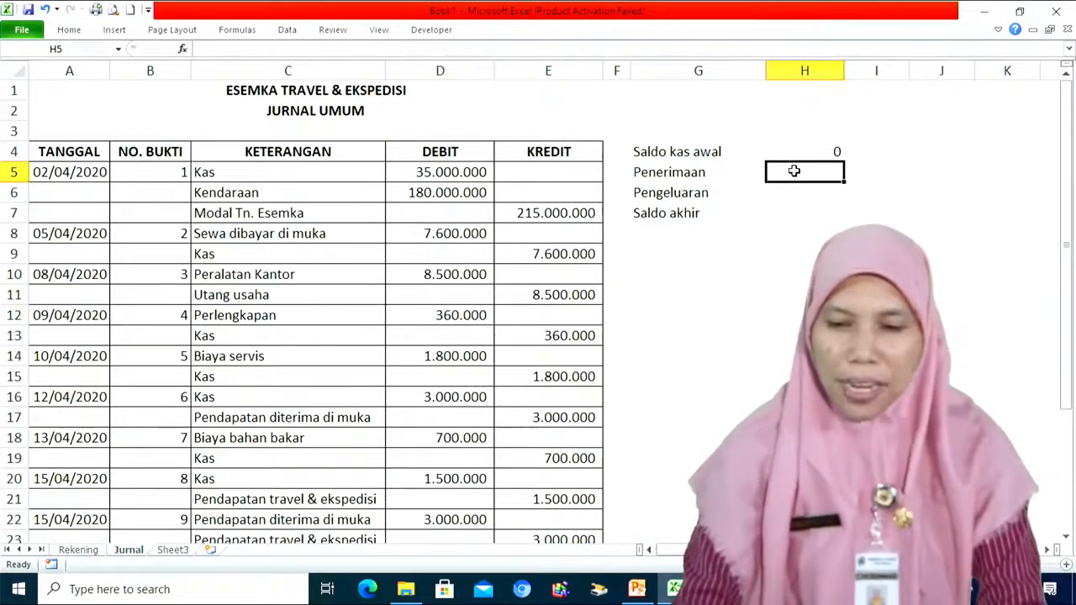
text(=sumi)
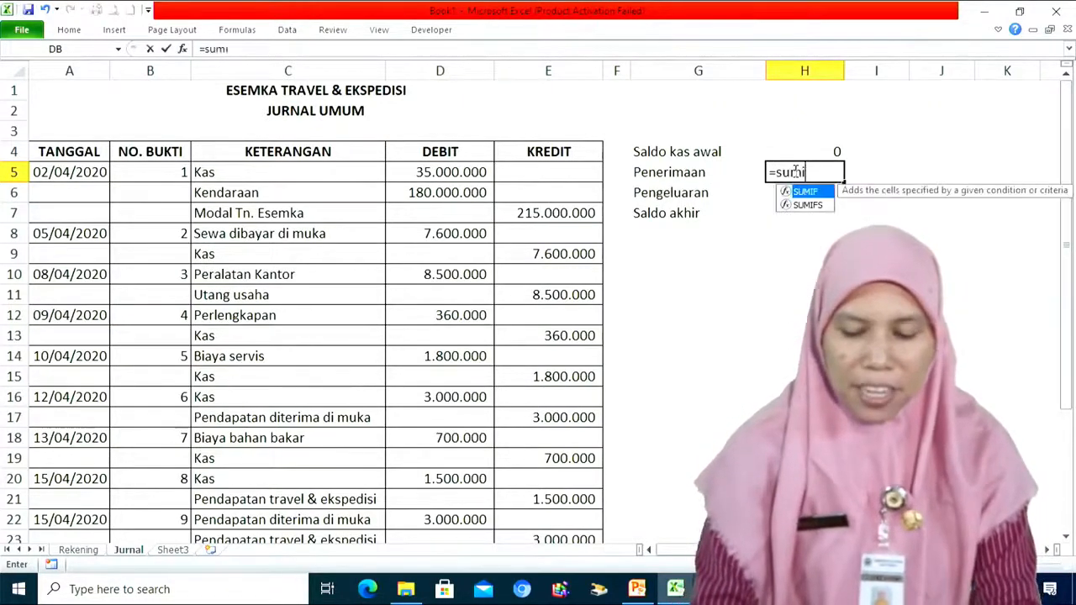
text(f()
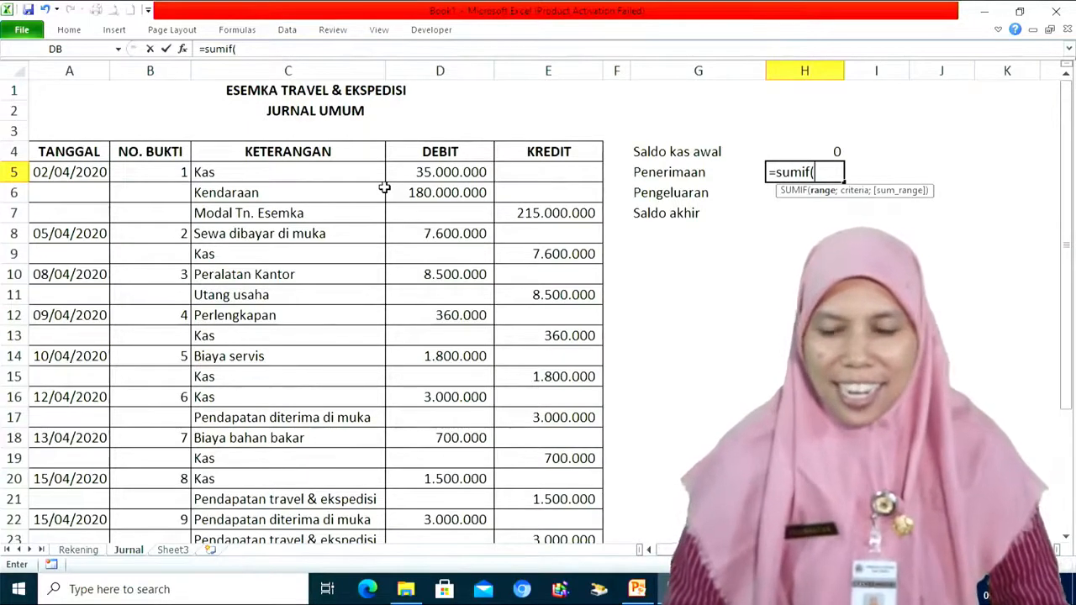
click(324, 170)
drag(329, 191, 292, 236)
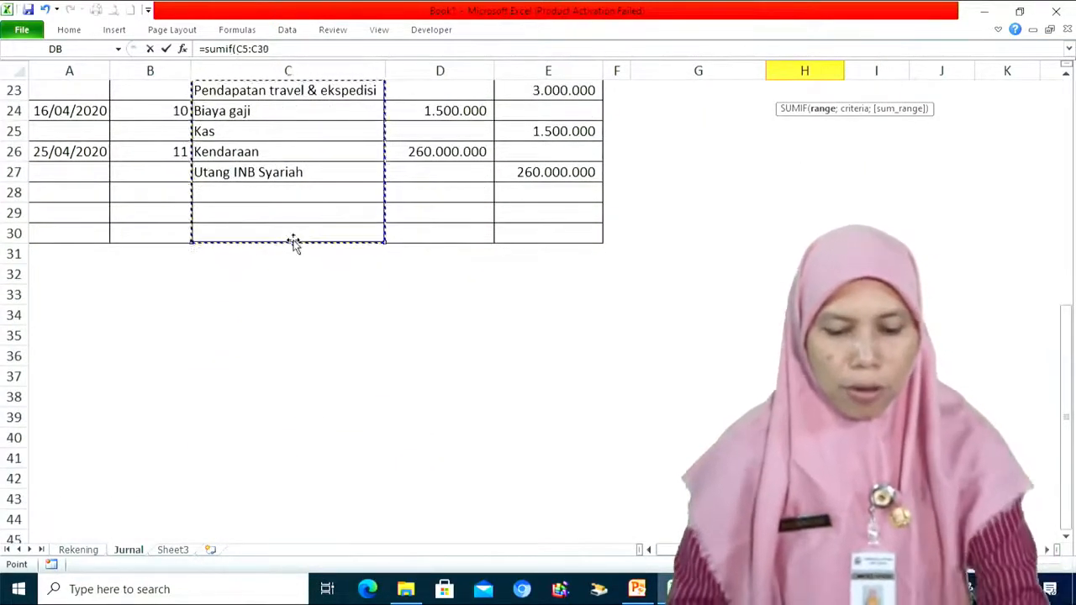
key(F4)
text(;)
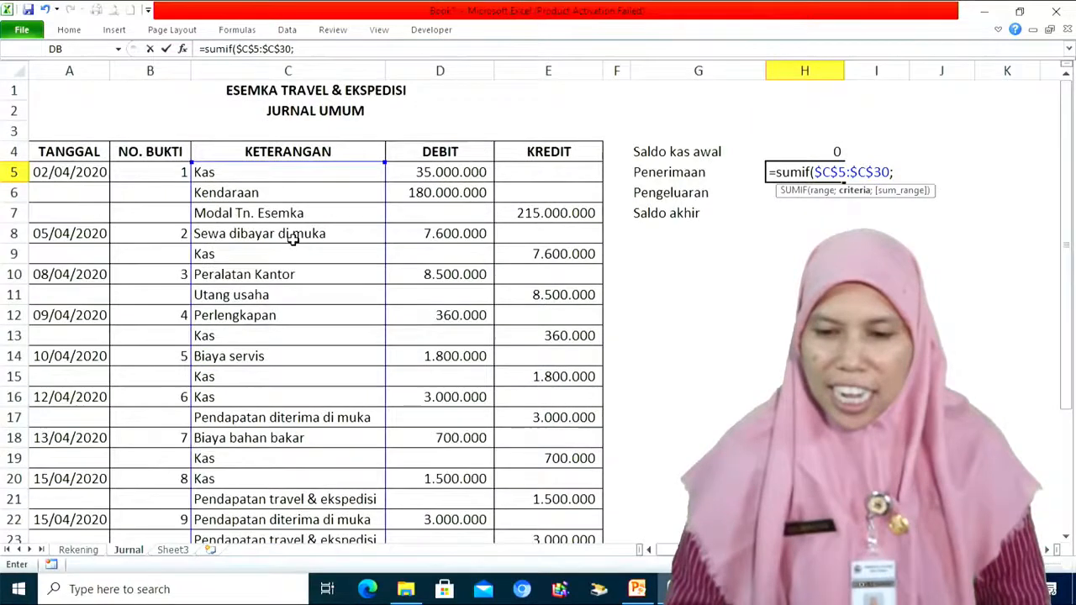
text(")
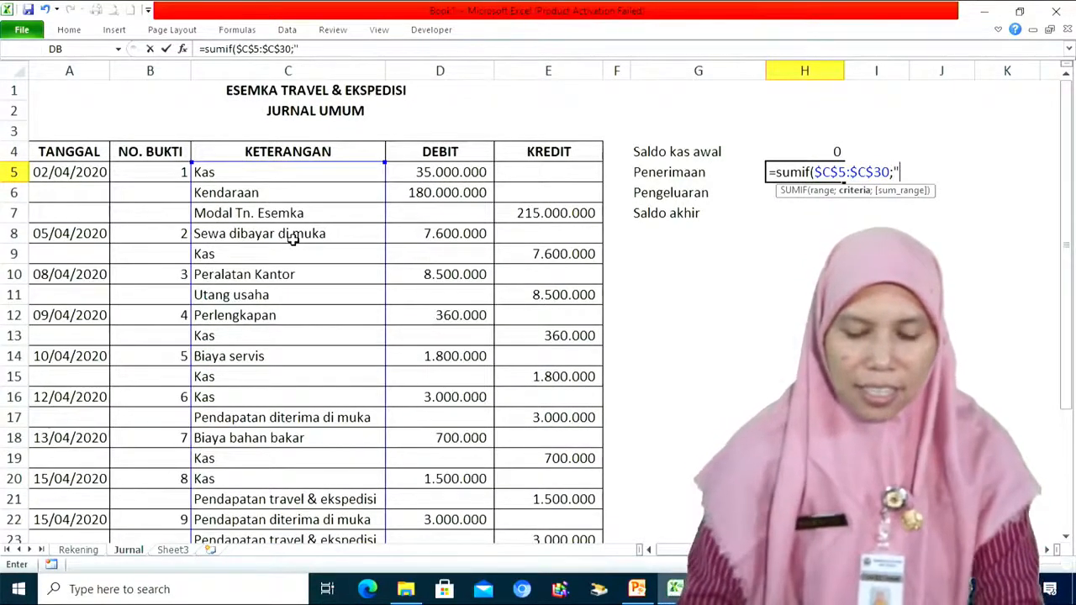
text(kas";)
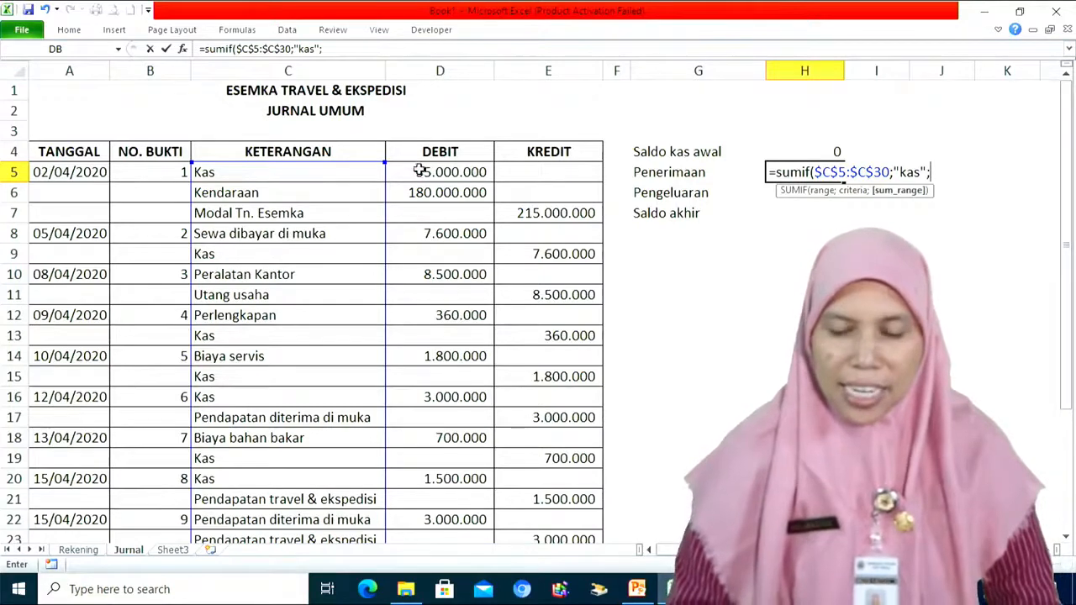
drag(420, 171, 425, 500)
key(F4)
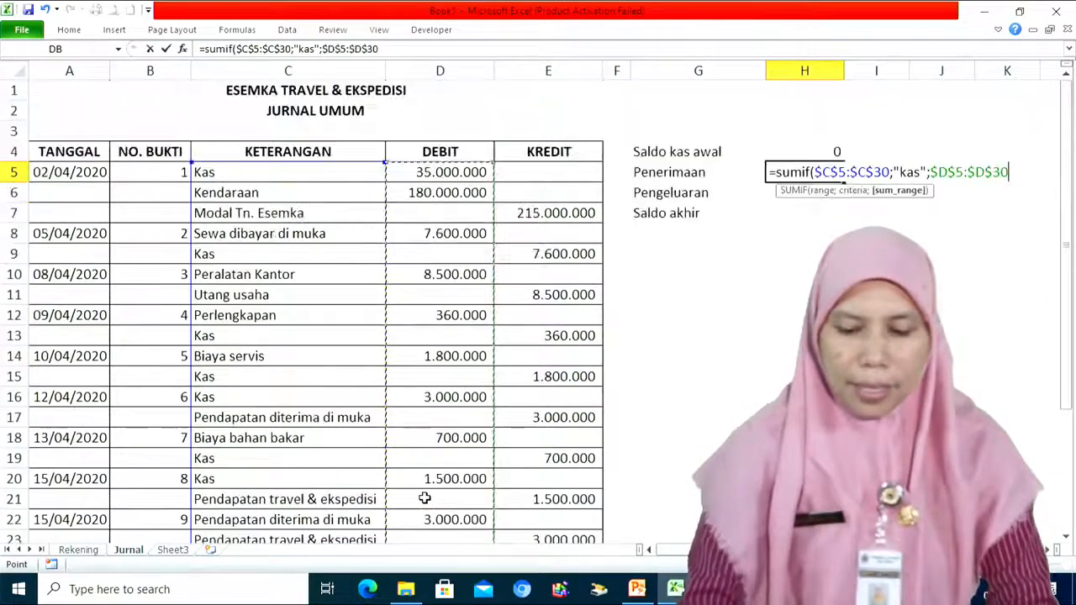
key(Return)
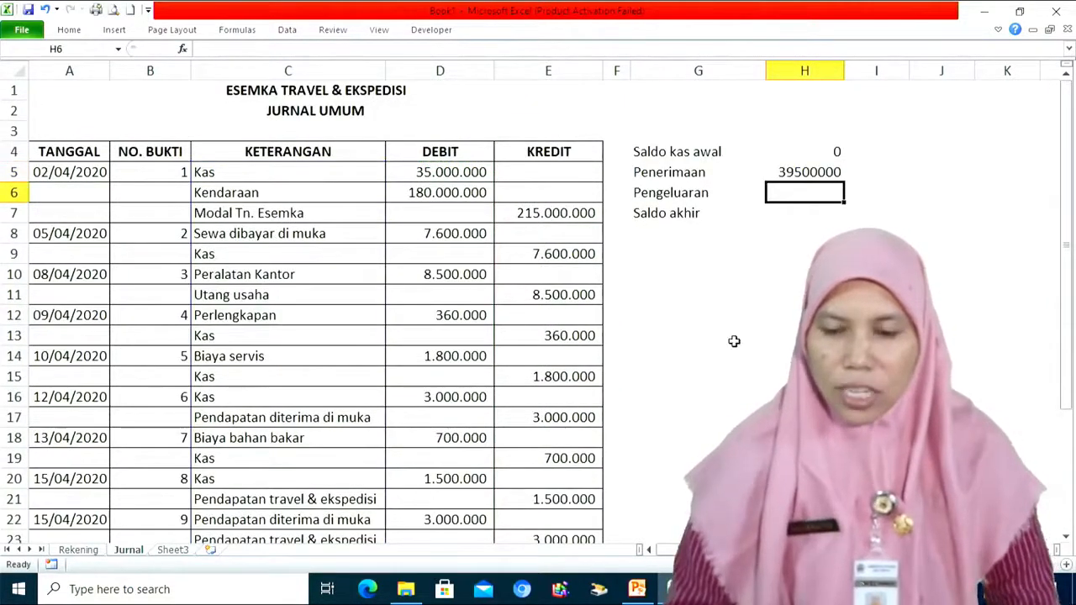
Step: Apply the thousands-separator number format to the Penerimaan amount in H5 and widen column H further
click(787, 171)
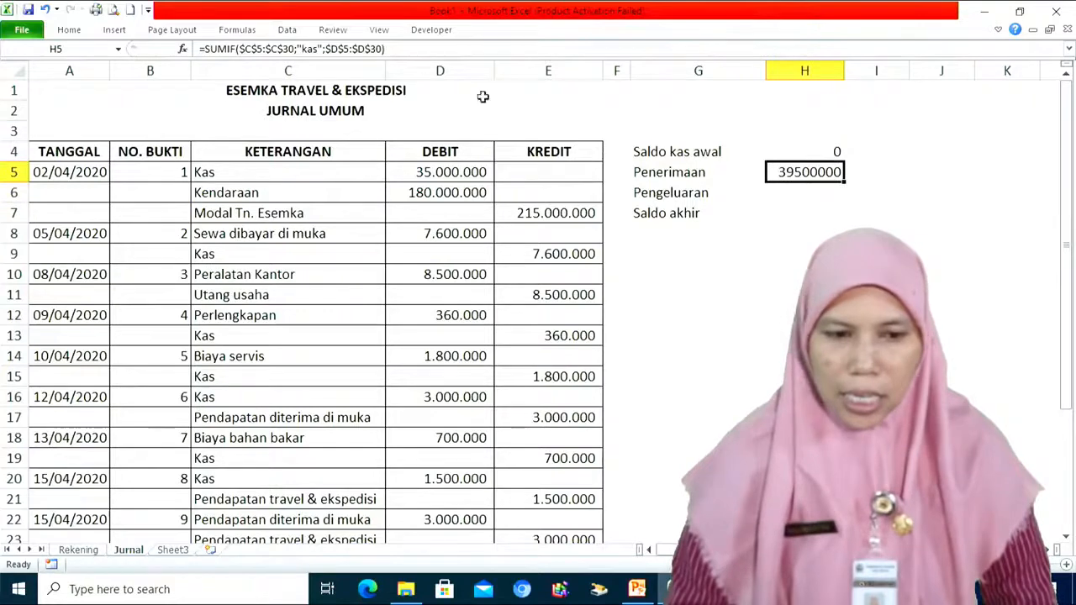
click(68, 31)
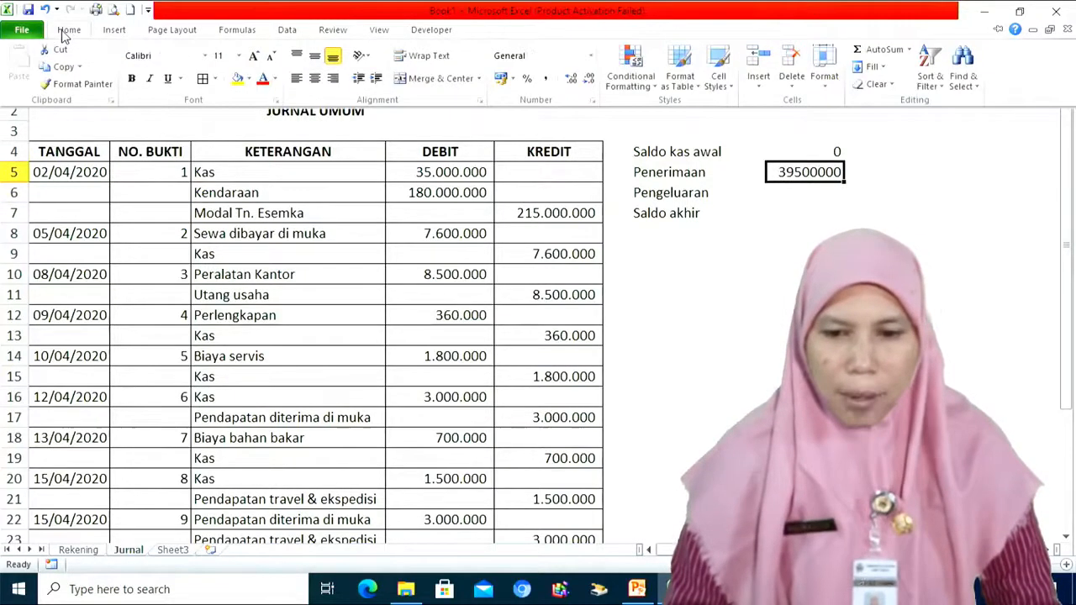
click(546, 78)
drag(844, 73, 884, 76)
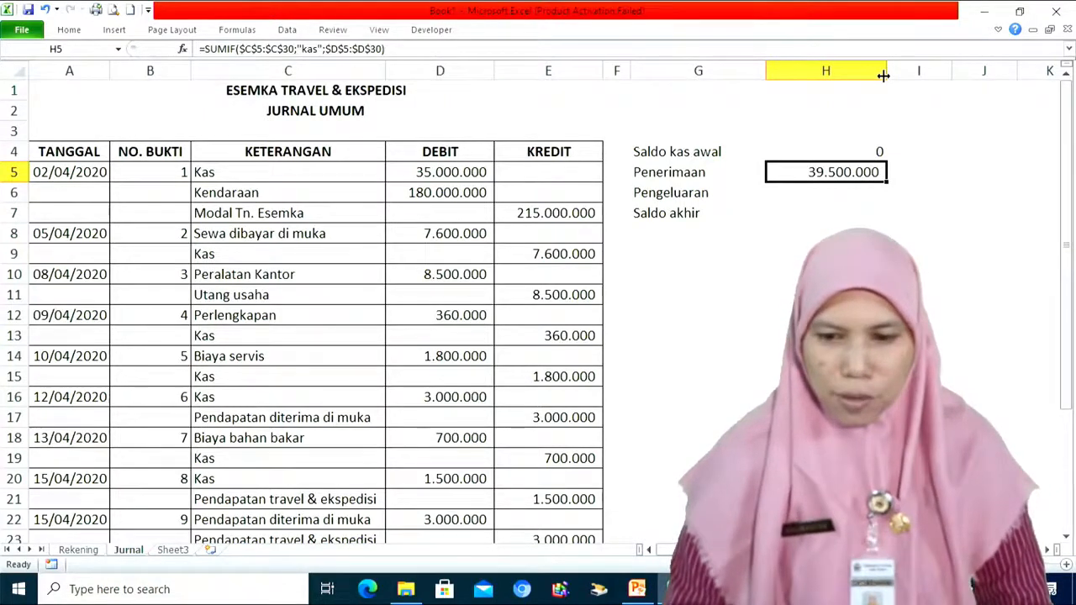
Step: Total the cash payments in H6 with =SUMIF($C$5:$C$30;"kas";$E$5:$E$30)
click(808, 195)
text(=sumif()
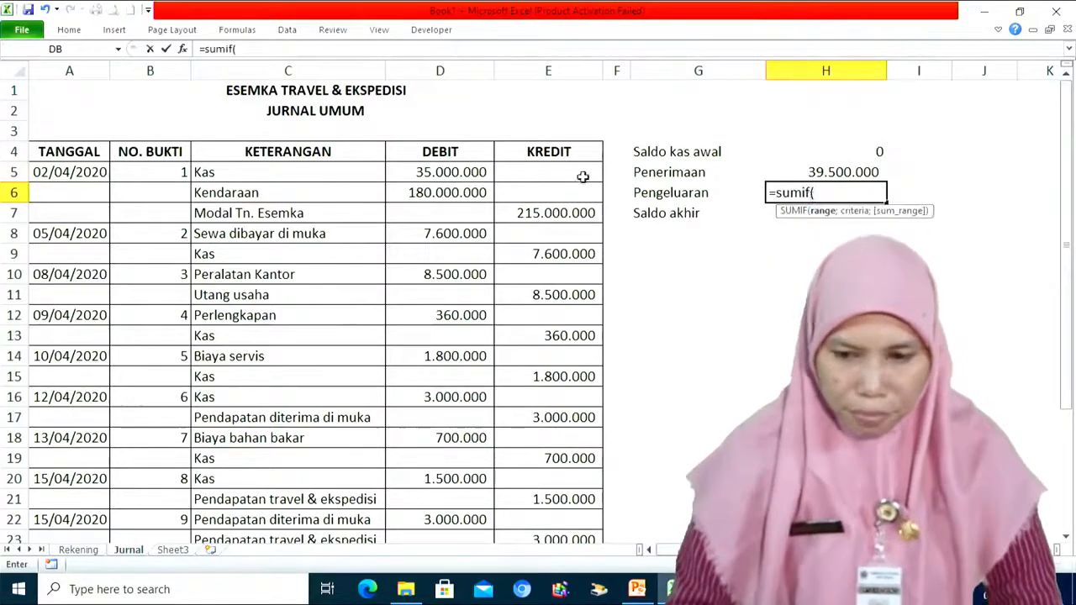
click(346, 174)
drag(346, 174, 312, 497)
key(F4)
text(;"kas";)
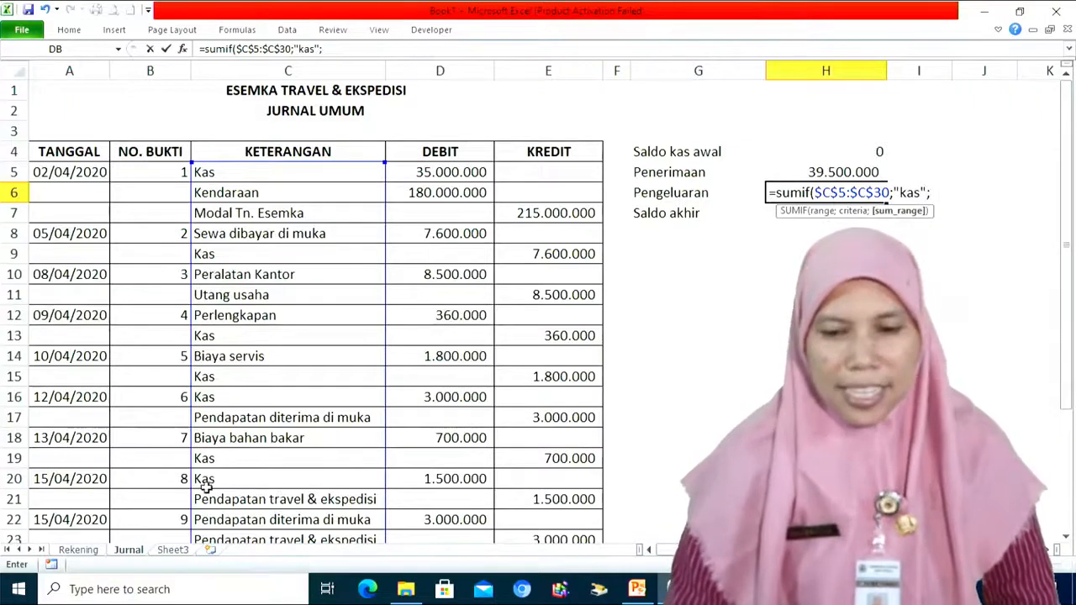
drag(530, 173, 545, 499)
key(F4)
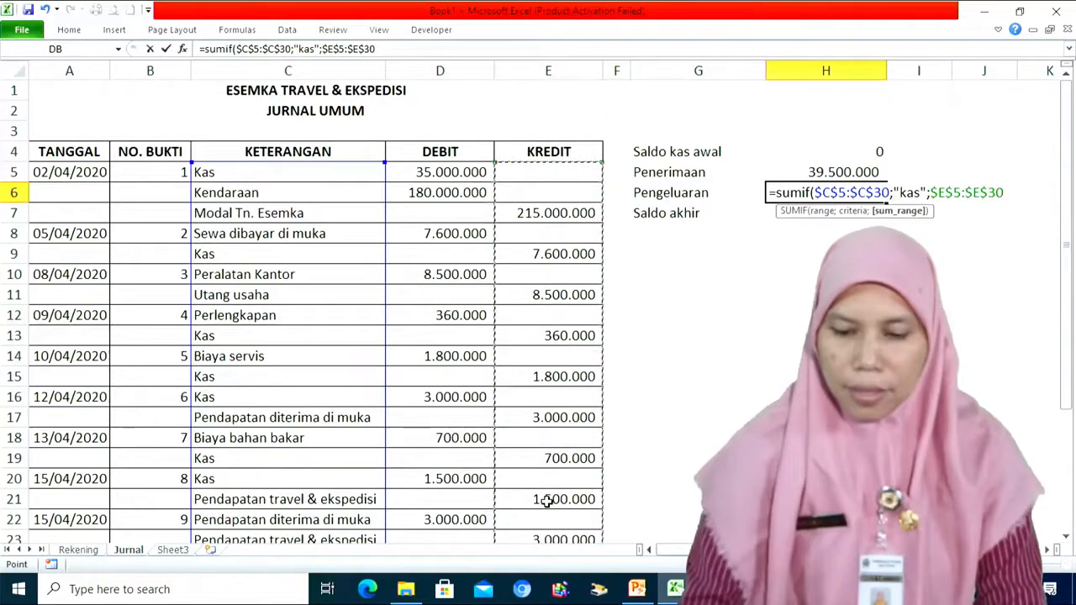
text())
key(Return)
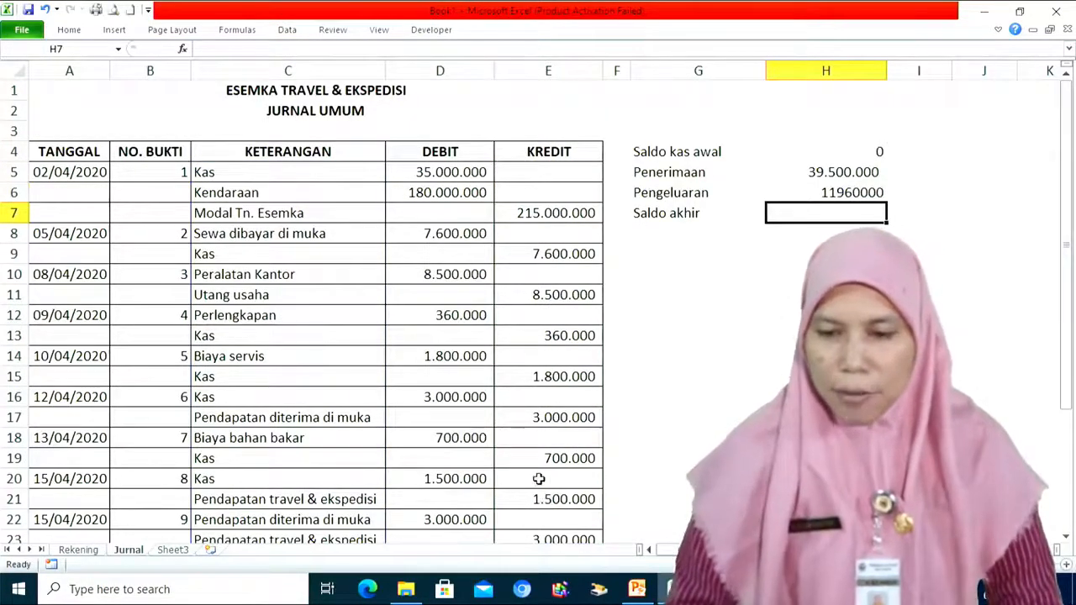
Step: Copy the number format of the Penerimaan amount in H5 onto H6:H7
click(891, 162)
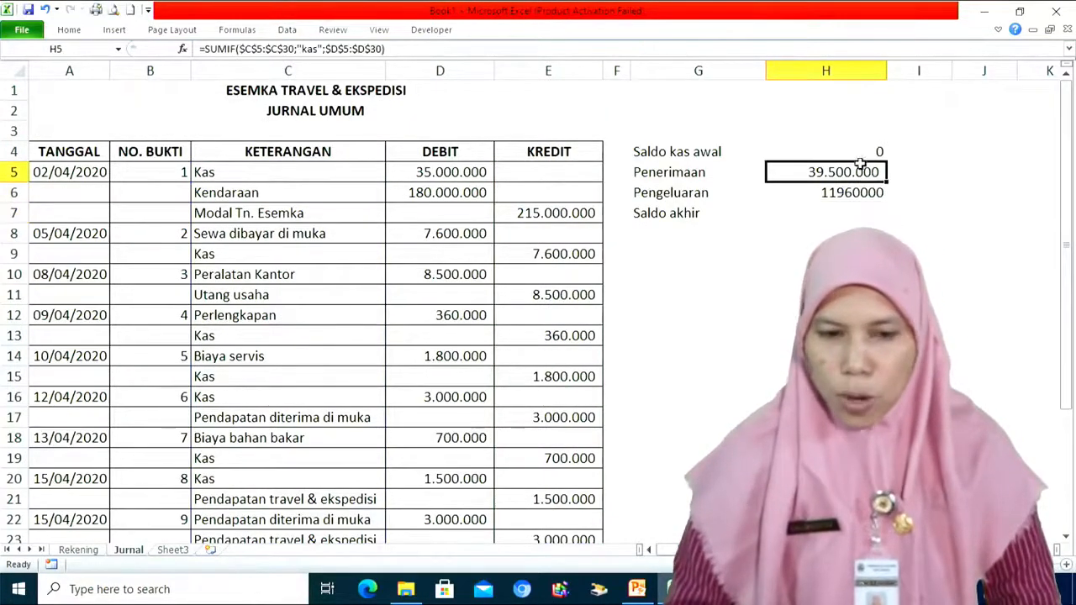
click(70, 31)
click(68, 79)
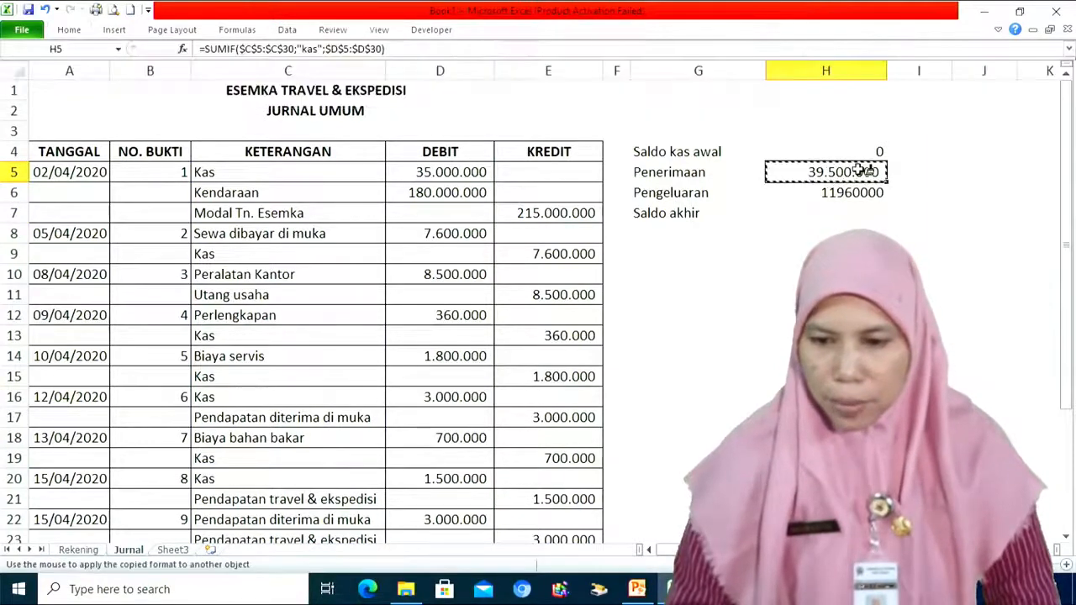
drag(857, 193, 855, 212)
Step: Calculate the closing cash balance in H7 with the formula =H4+H5-H6
click(852, 213)
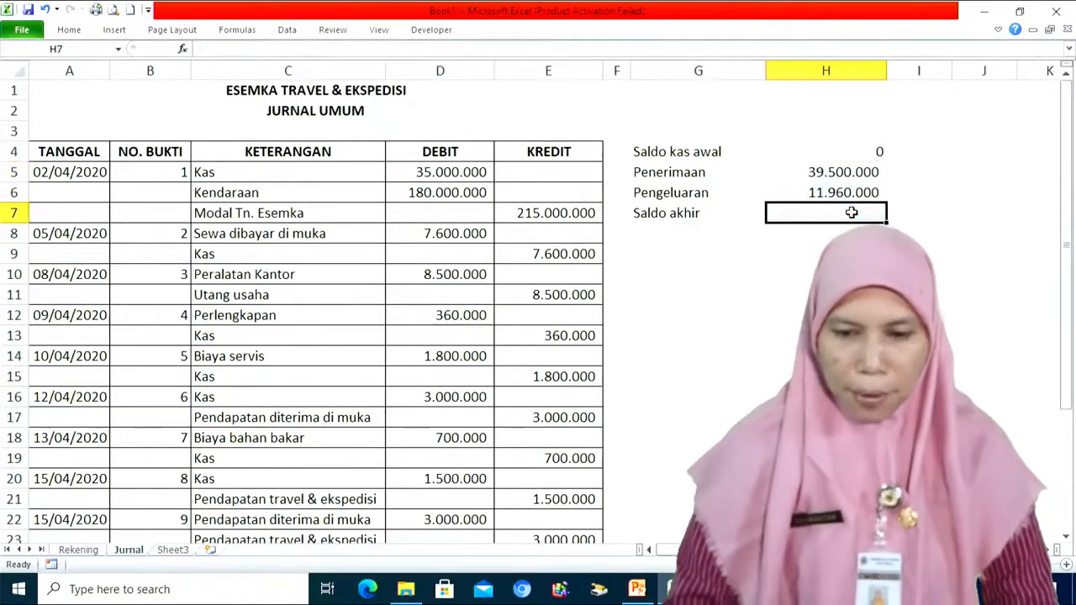
text(=)
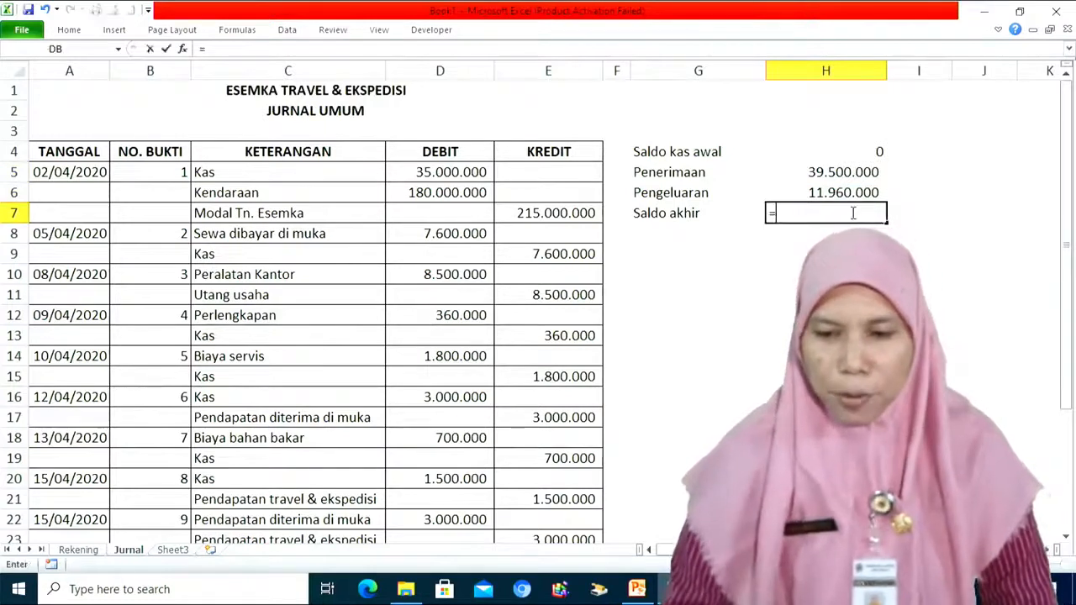
click(842, 150)
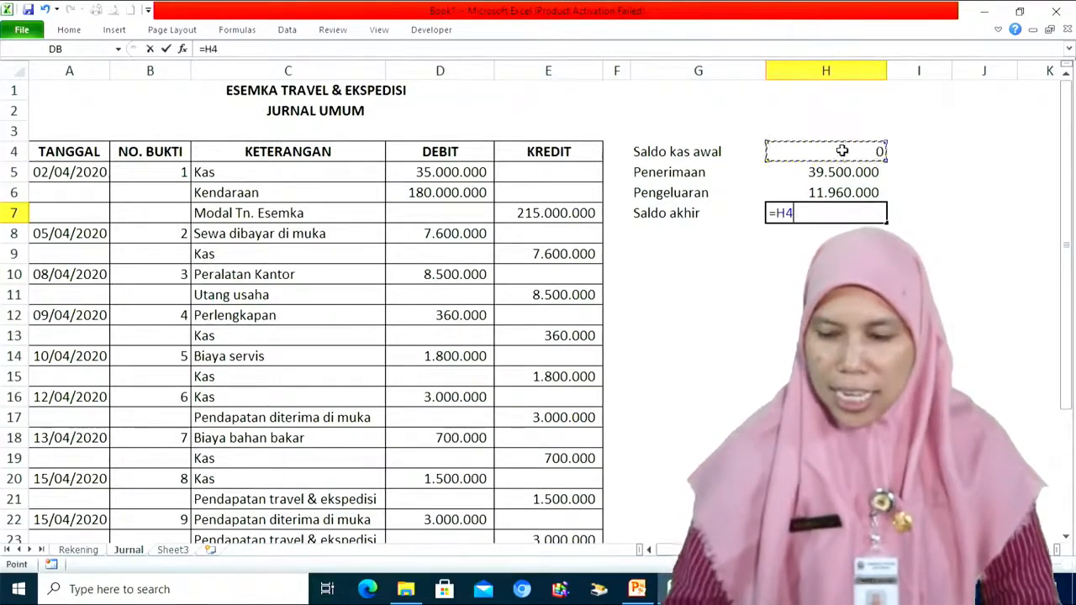
text(+)
click(839, 172)
text(-)
click(837, 191)
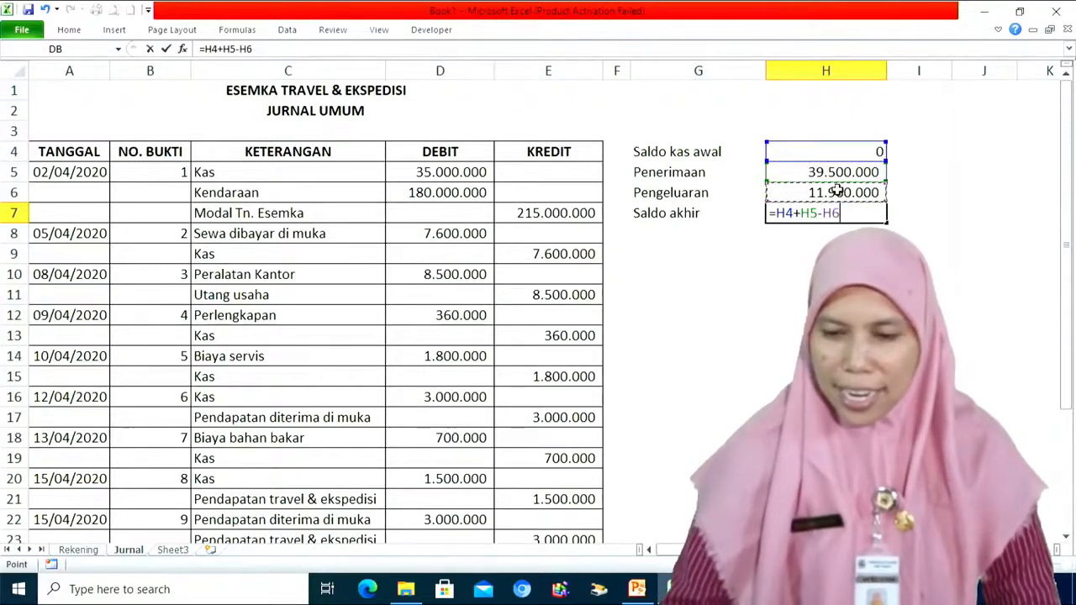
key(Return)
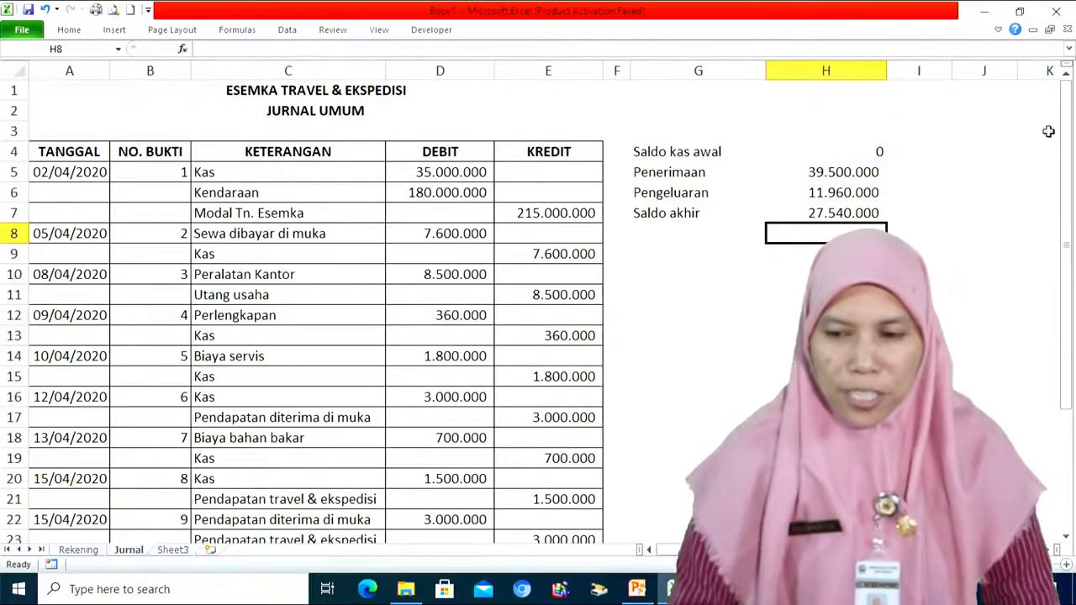
mouse_move(1069, 132)
mouse_down()
mouse_move(1073, 252)
mouse_move(1071, 148)
mouse_up()
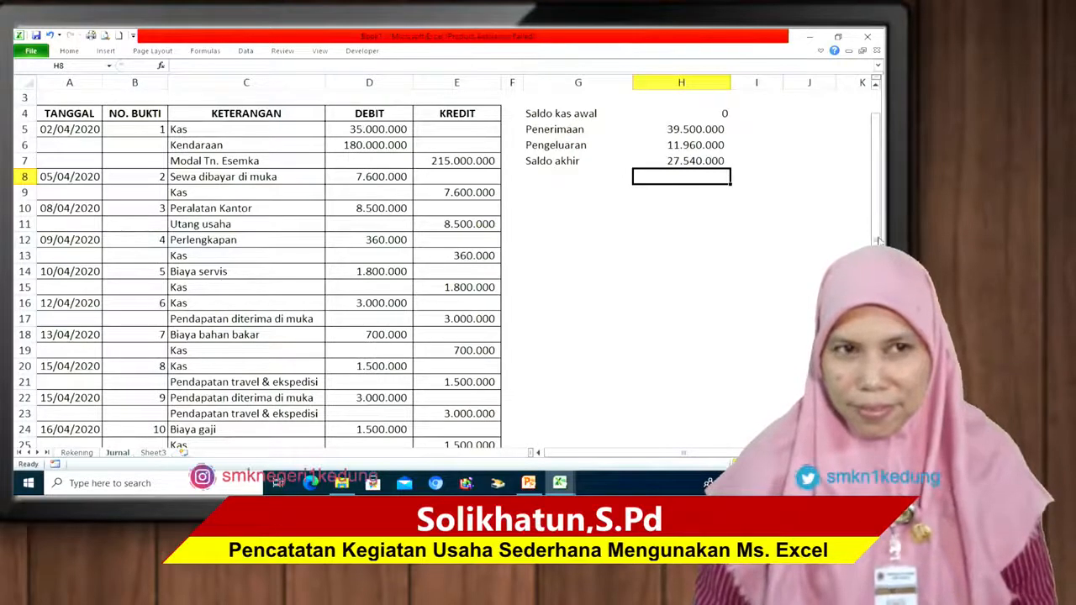
click(817, 252)
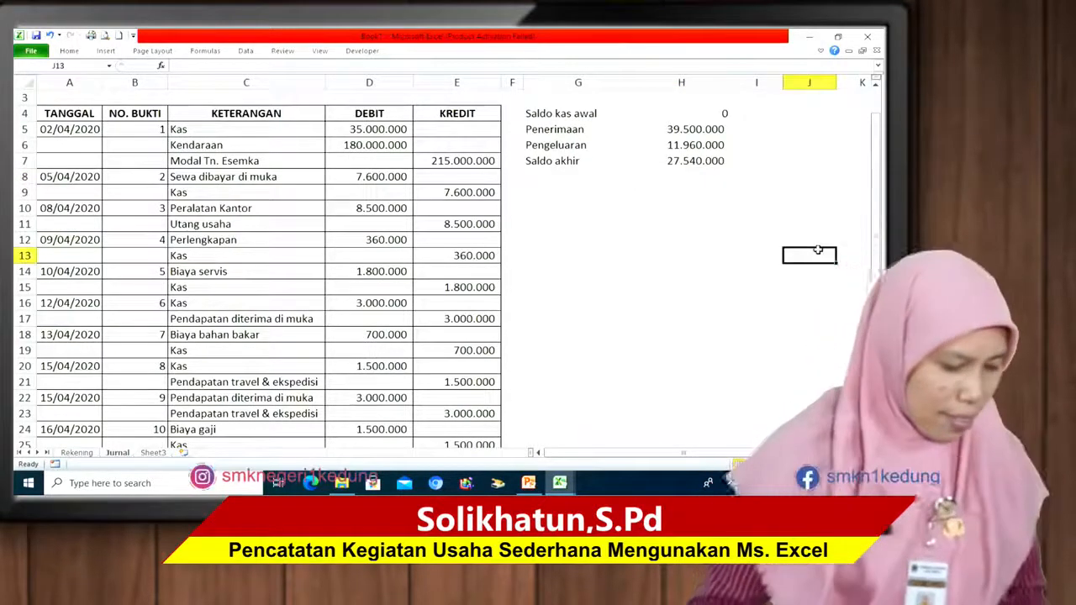